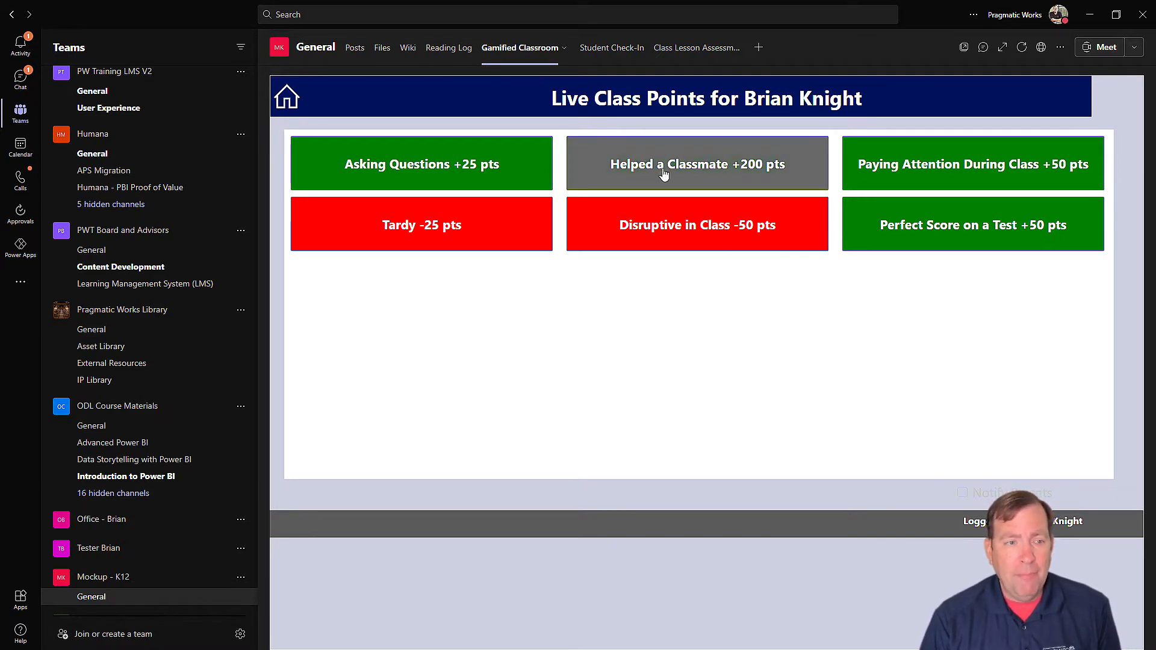
# Step: Log a Disruptive in Class -50 pts entry, then view the Algebra 1 leaderboard and return home
pyautogui.click(663, 222)
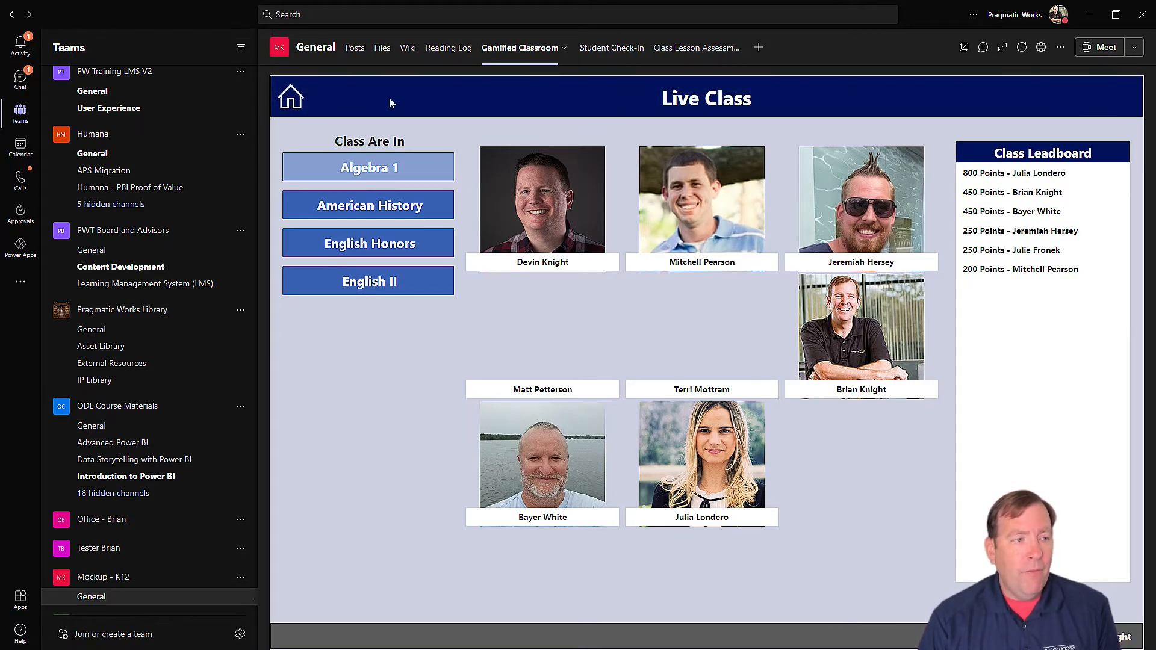
pyautogui.click(291, 97)
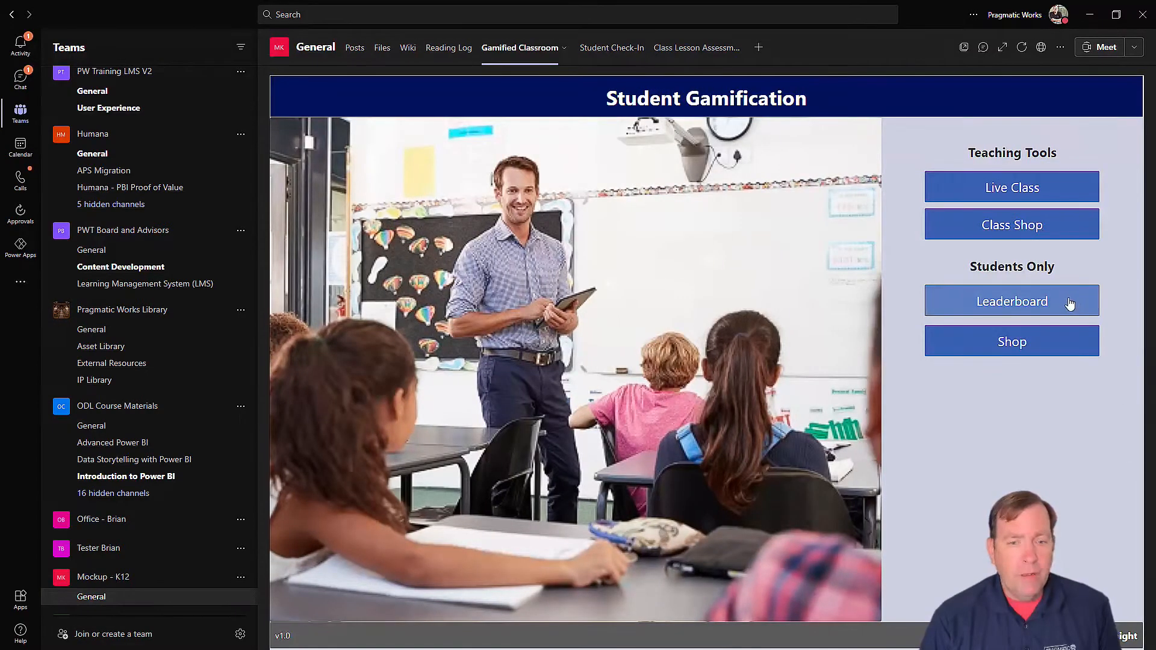
pyautogui.click(1069, 304)
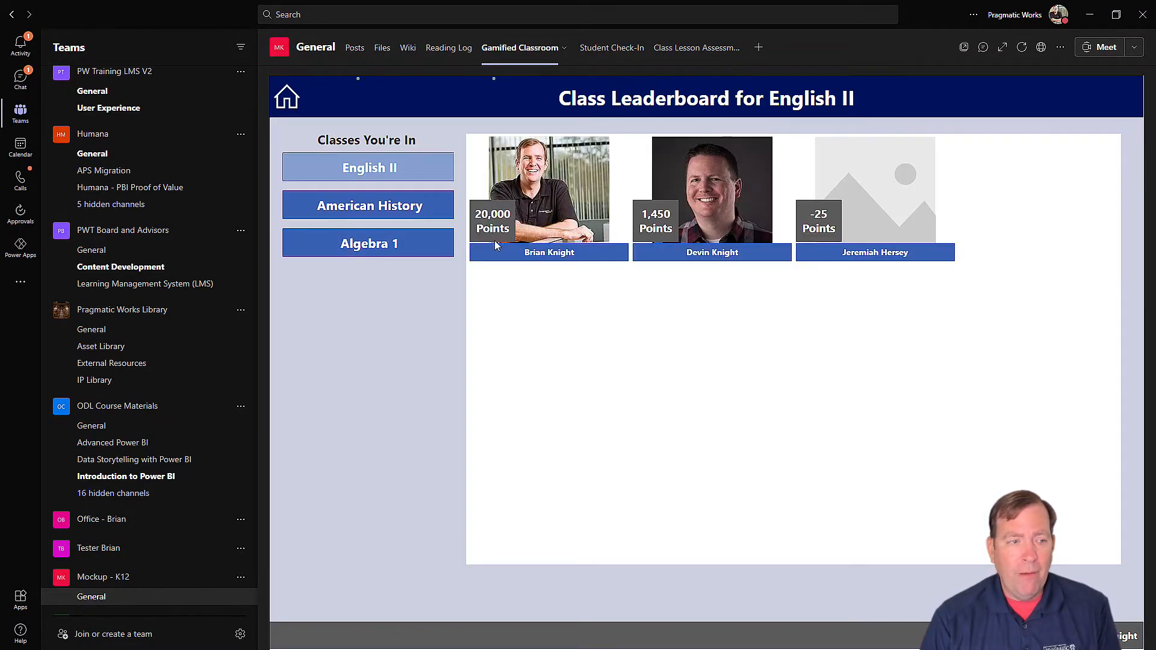
pyautogui.click(368, 244)
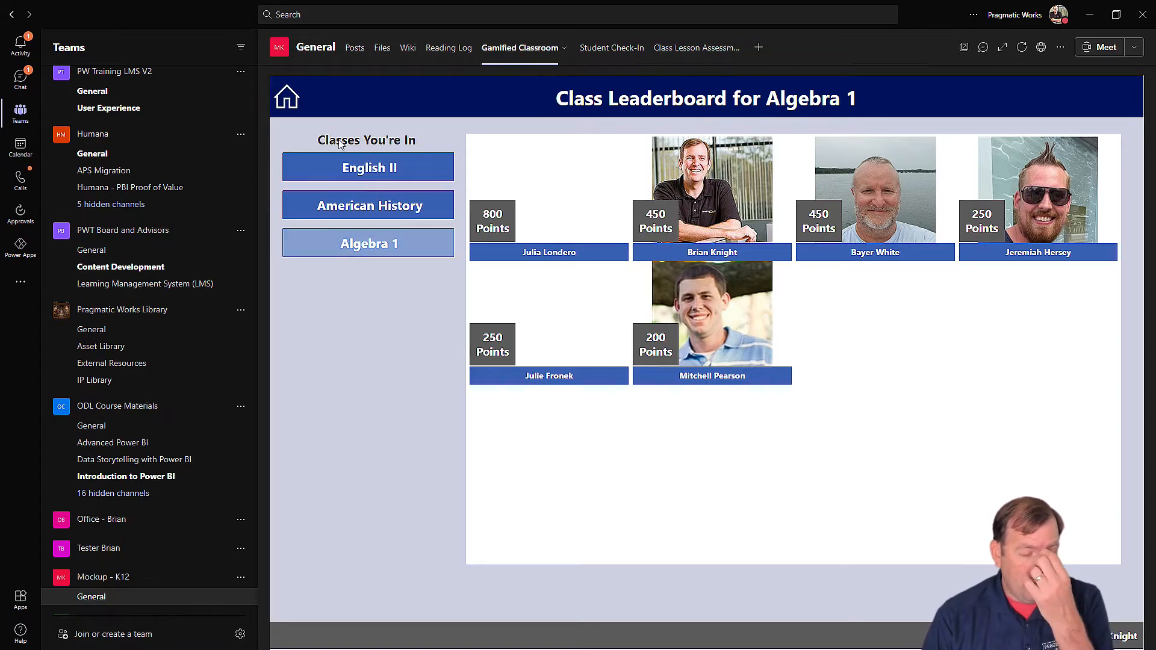
pyautogui.click(287, 97)
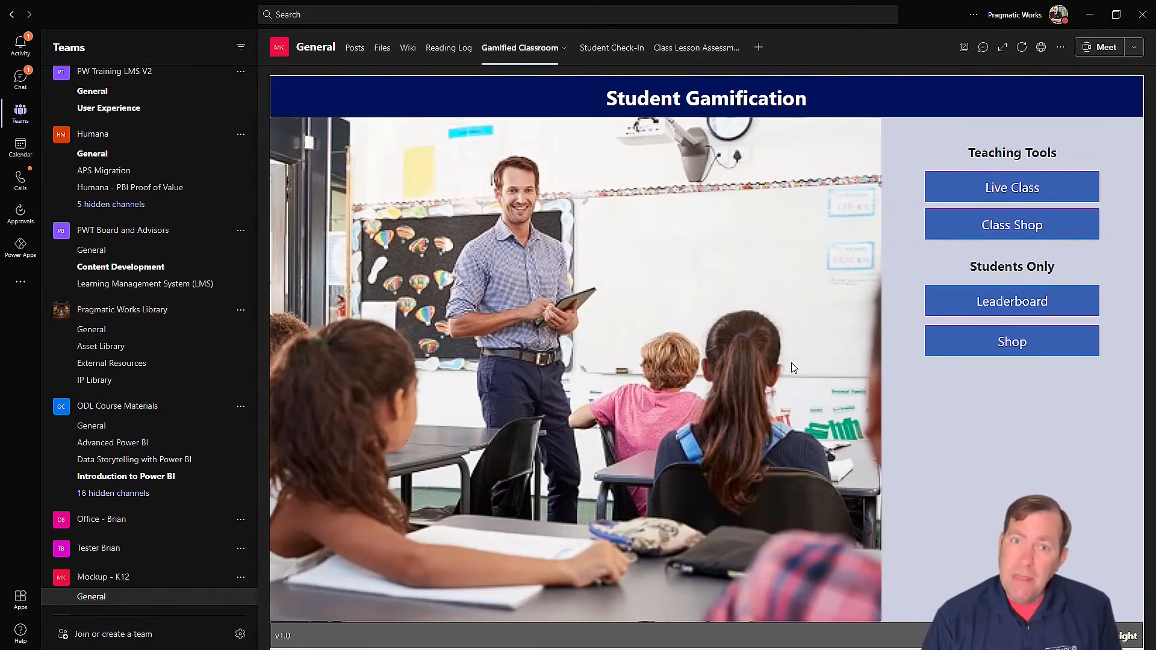
# Step: Buy the Skip a Quiz reward in the English II shop and return home
pyautogui.click(1024, 358)
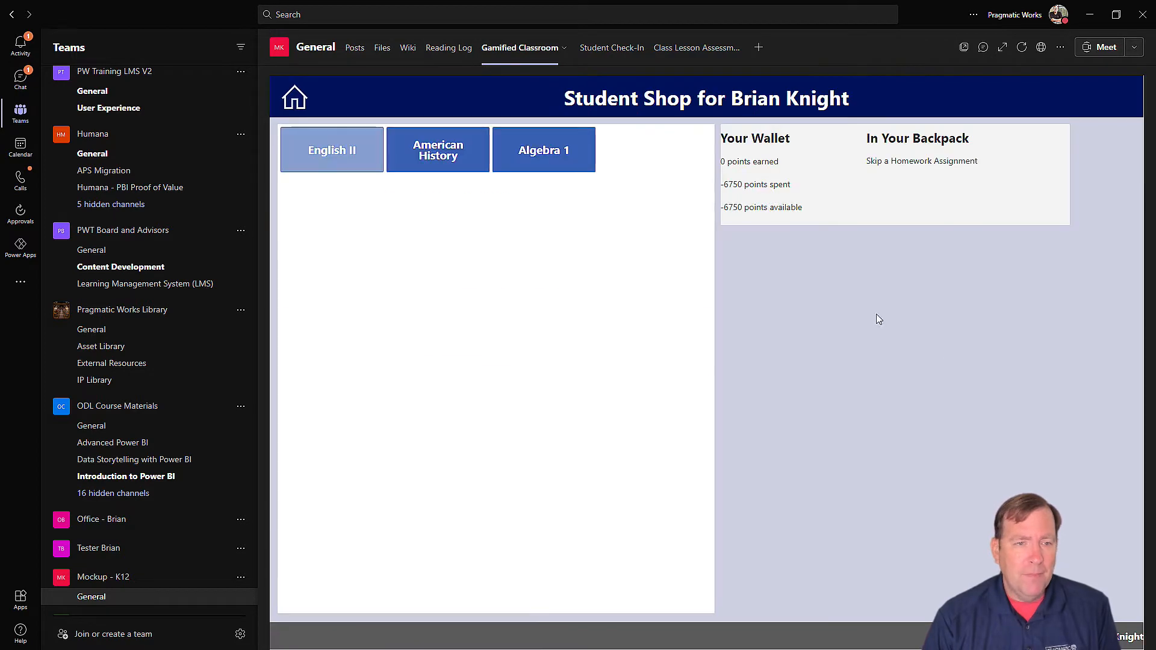
pyautogui.click(541, 154)
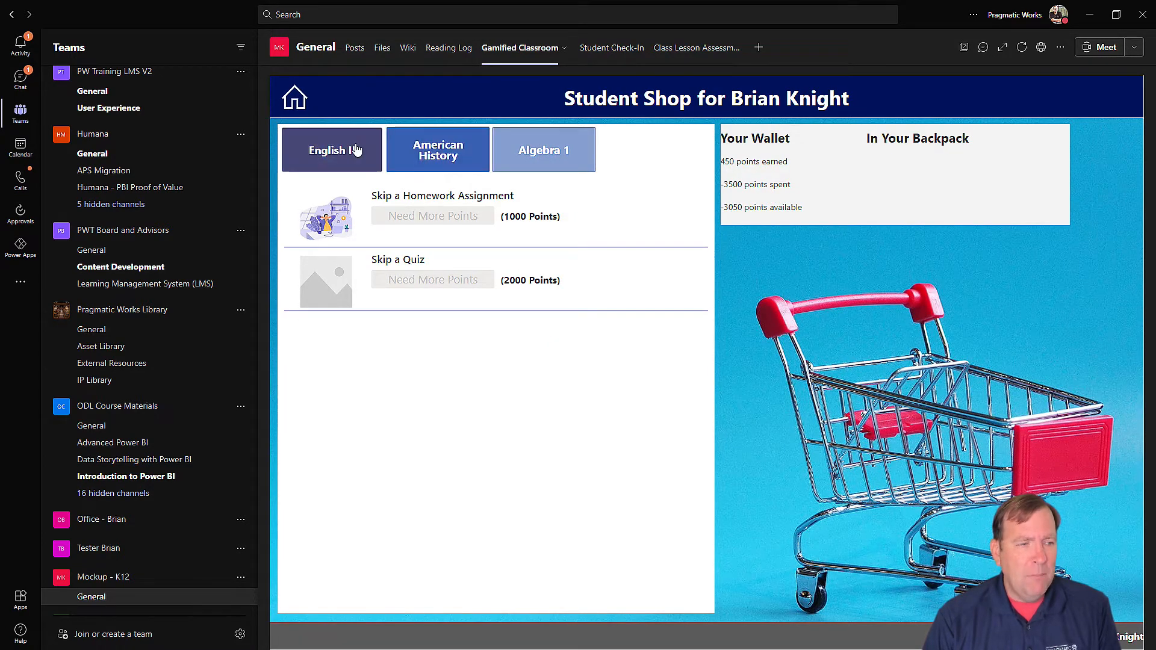
pyautogui.click(331, 151)
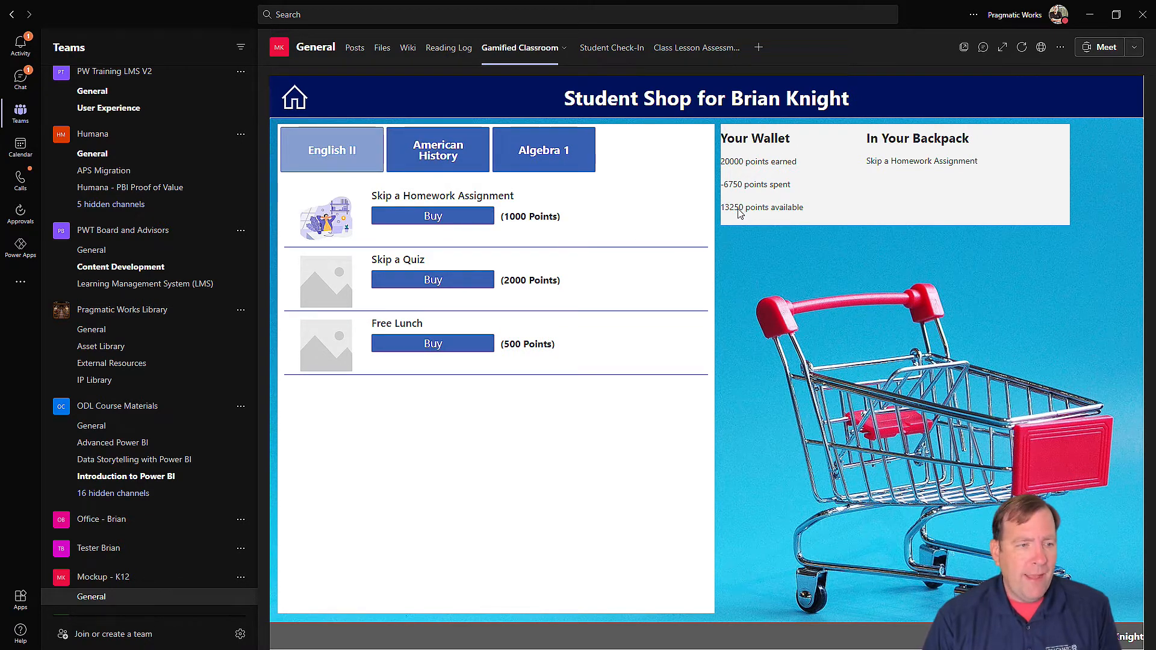
pyautogui.click(433, 282)
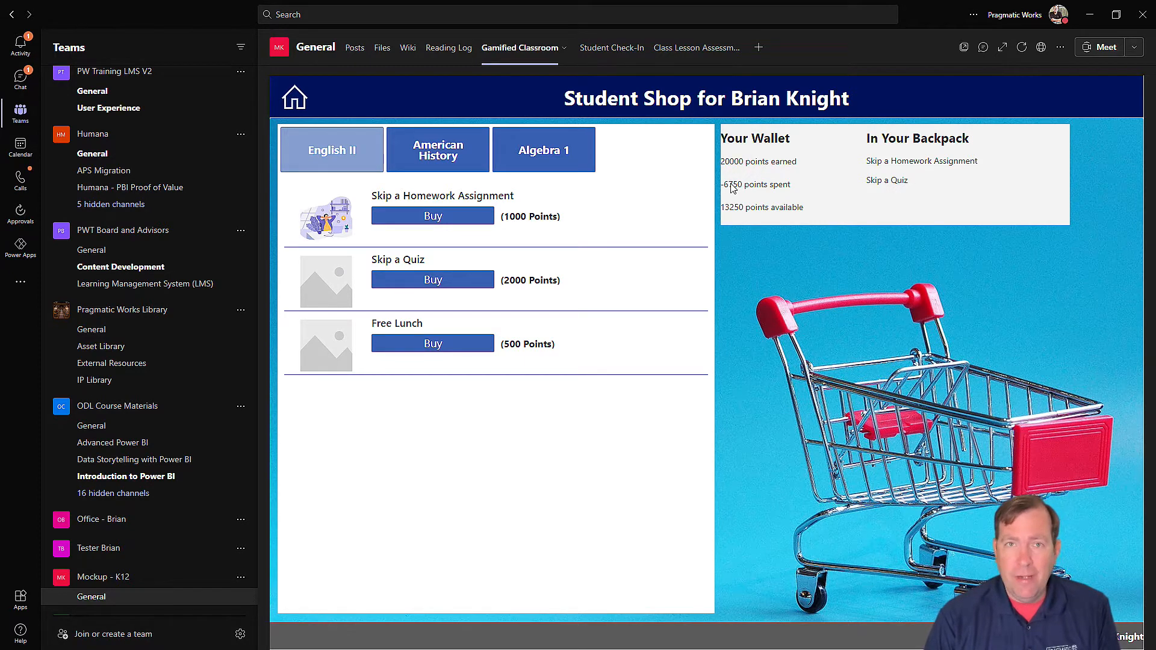
pyautogui.click(296, 96)
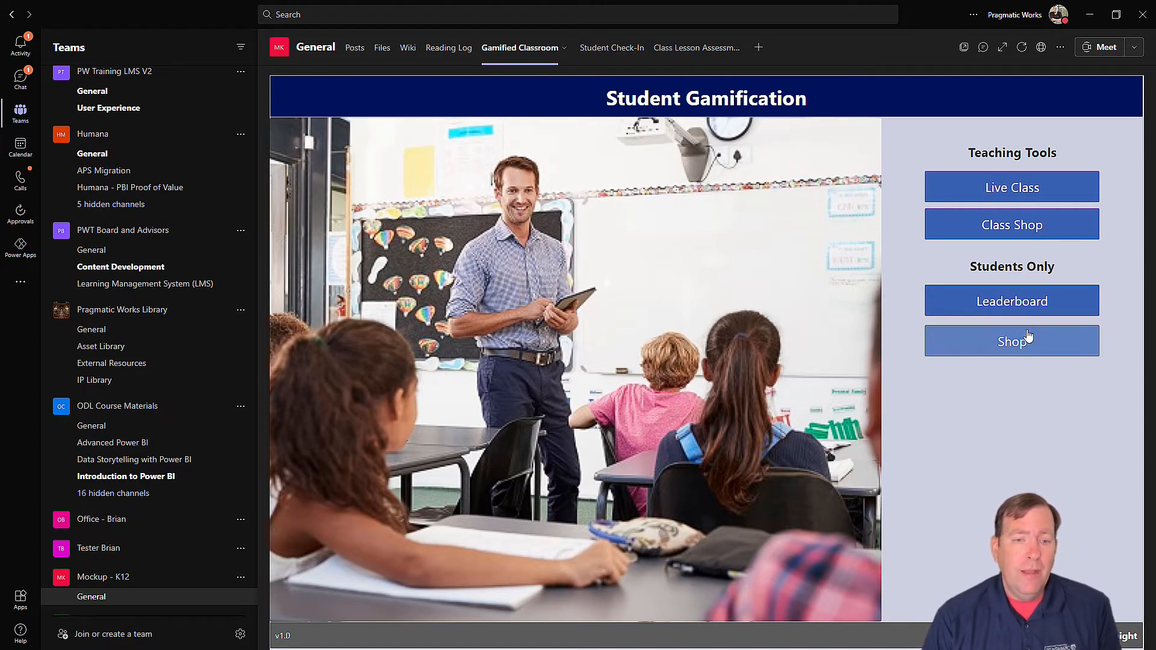
# Step: List the student's English II rewards bought in the teacher's Class Shop
pyautogui.click(1000, 238)
pyautogui.click(399, 278)
pyautogui.click(814, 196)
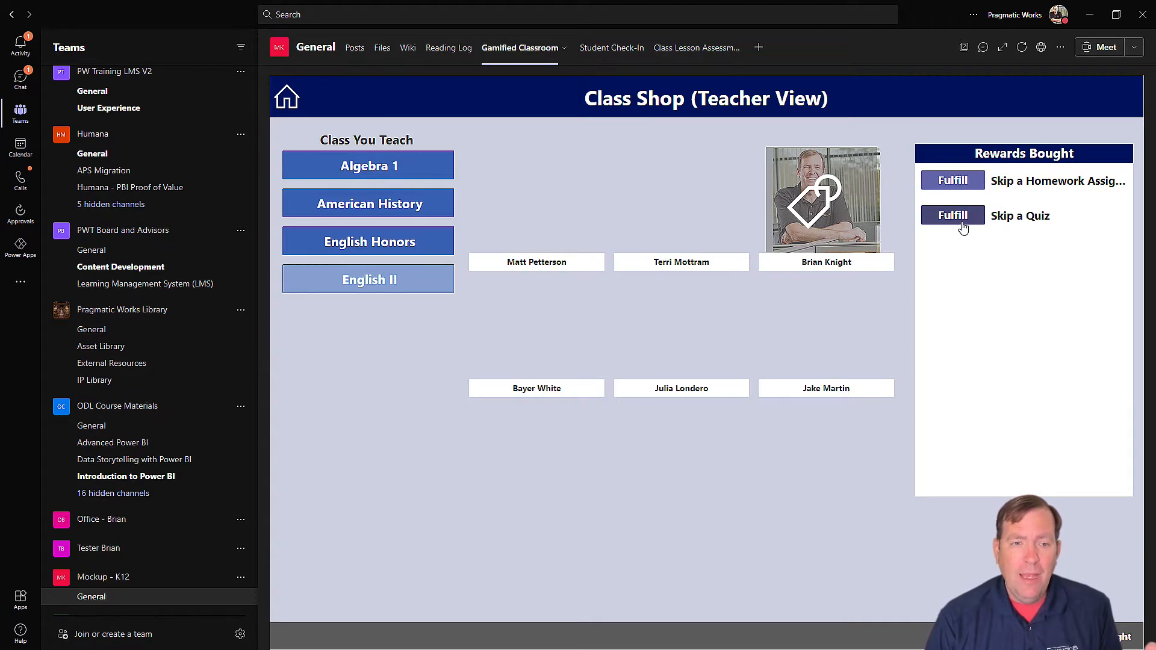
# Step: Fulfill the student's Skip a Quiz reward, dismiss the confirmation, and open the Reading Log tab
pyautogui.click(962, 225)
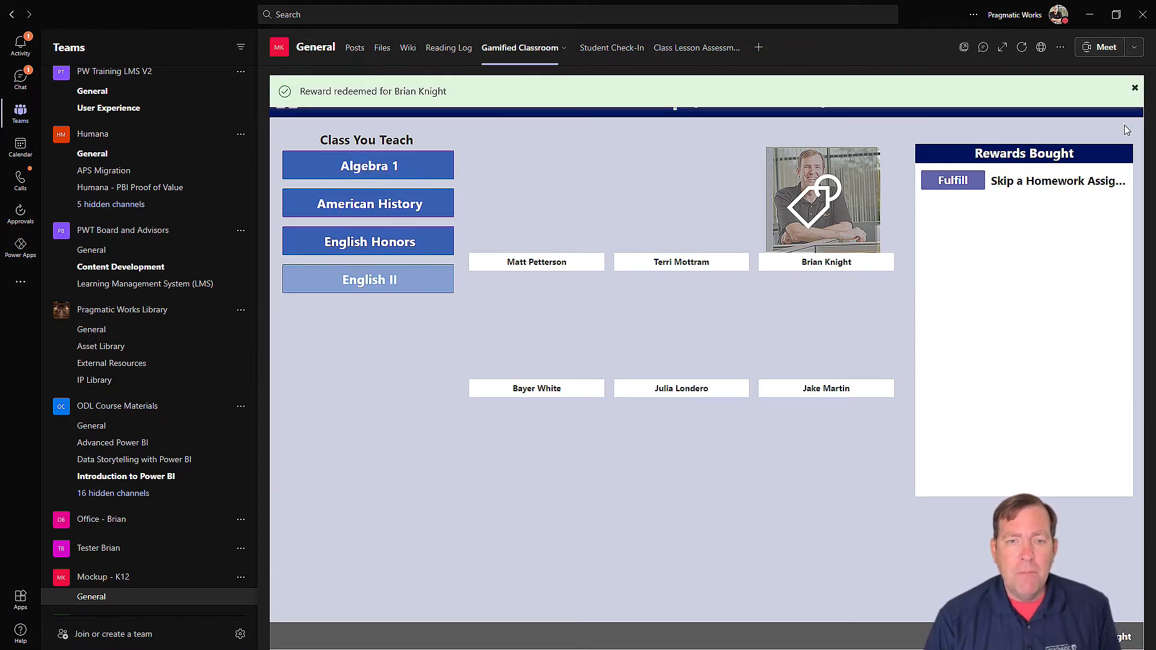
pyautogui.click(1135, 89)
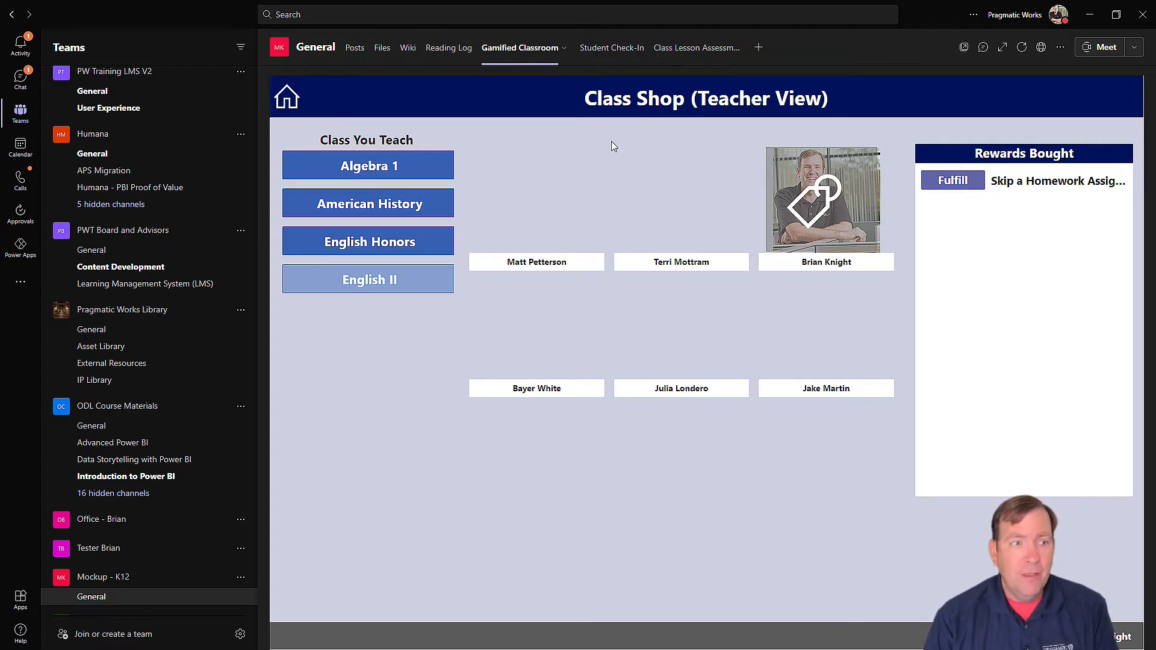
pyautogui.click(450, 48)
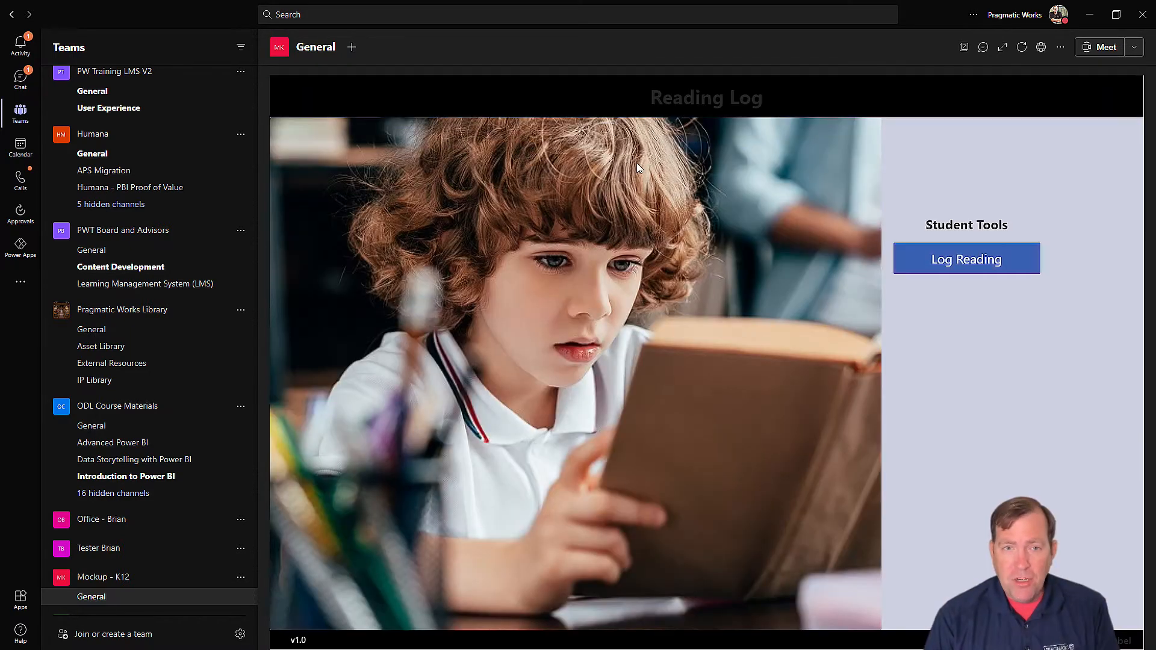
# Step: Start a Monday 6/14/2021 reading entry for Harry Potter, pages 12 to 44
pyautogui.click(960, 257)
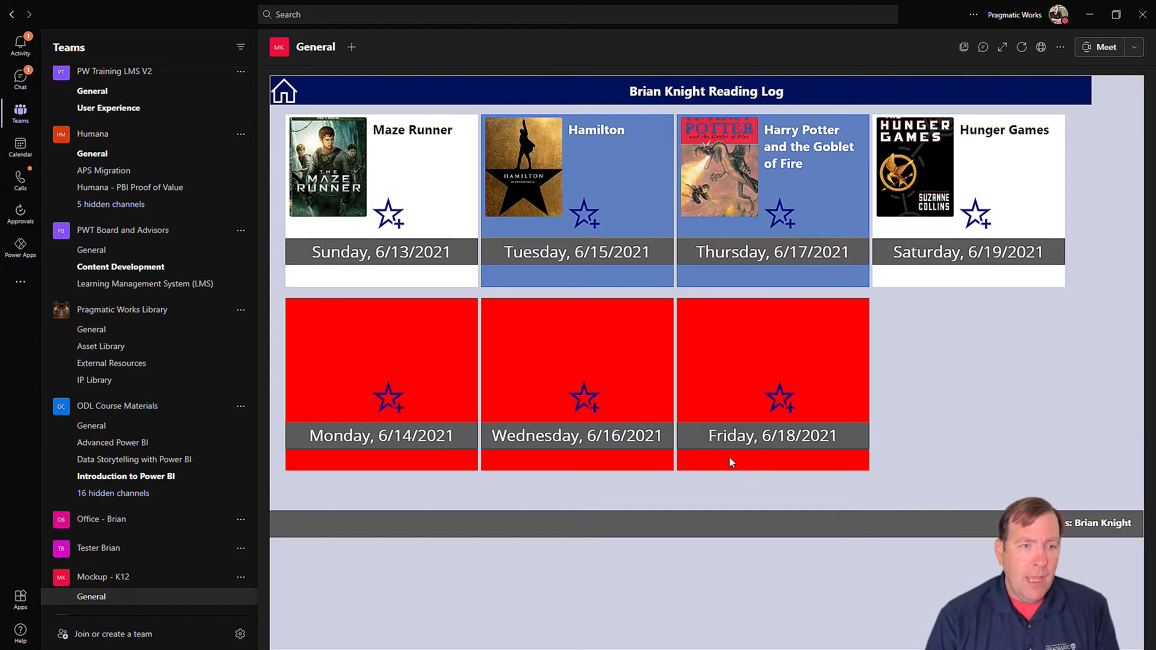
pyautogui.click(392, 399)
pyautogui.click(447, 148)
pyautogui.write('Harry Potter')
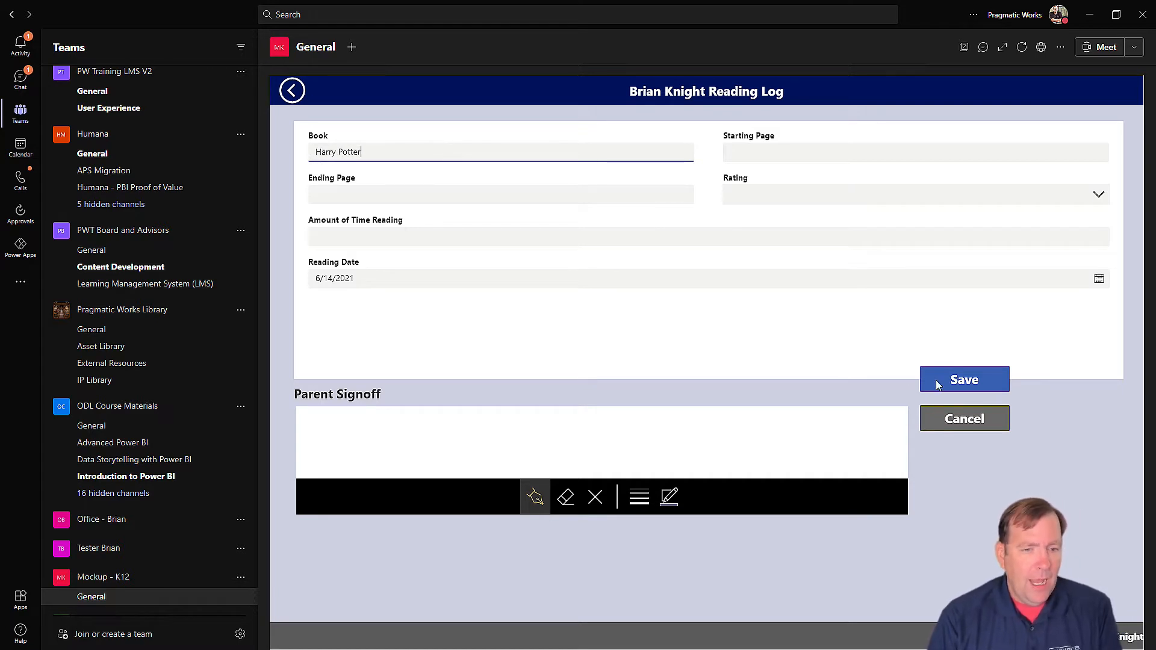
pyautogui.click(762, 154)
pyautogui.write('12')
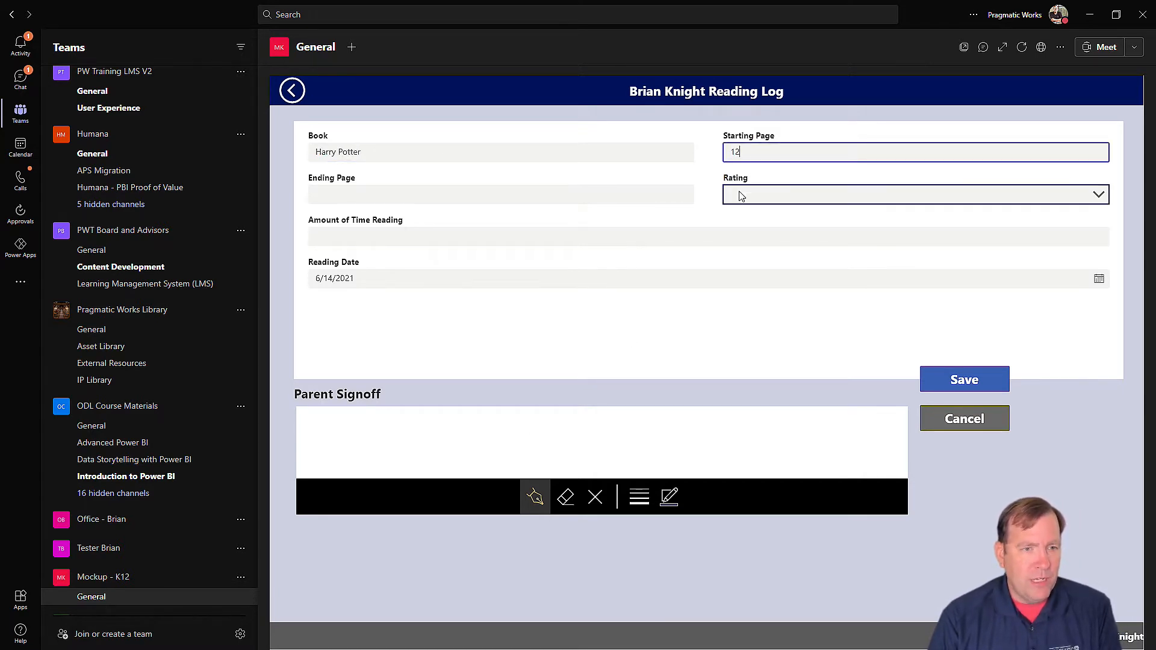
pyautogui.click(500, 202)
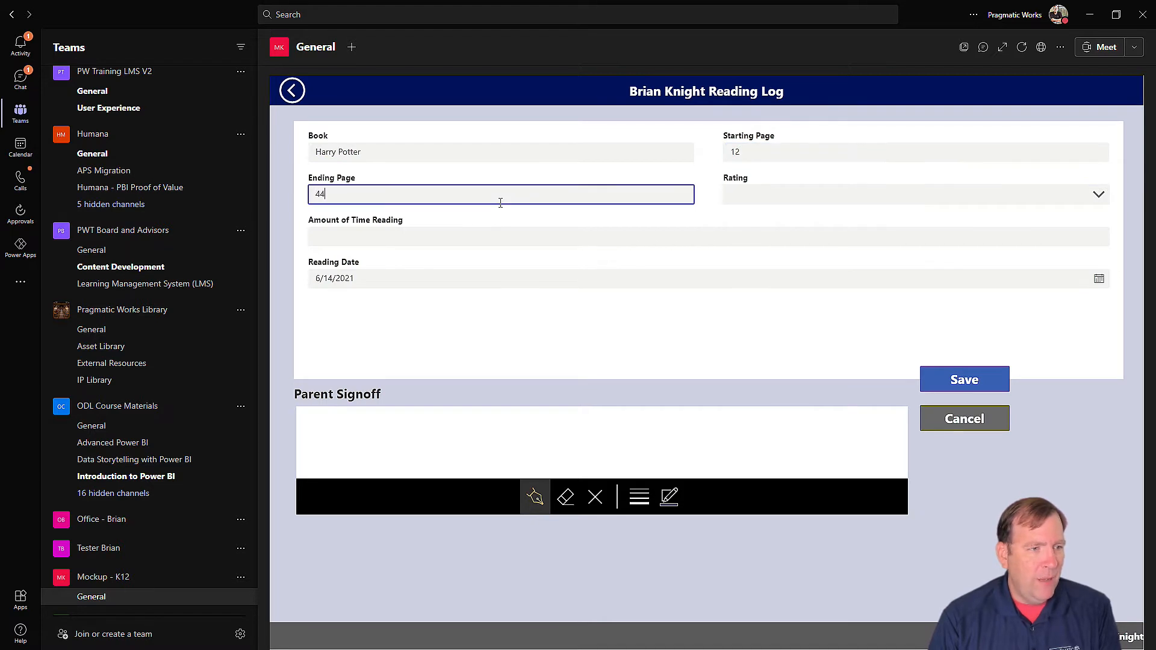
# Step: Rate the reading Excellent, add the parent signature, save, and return home
pyautogui.click(821, 194)
pyautogui.click(764, 199)
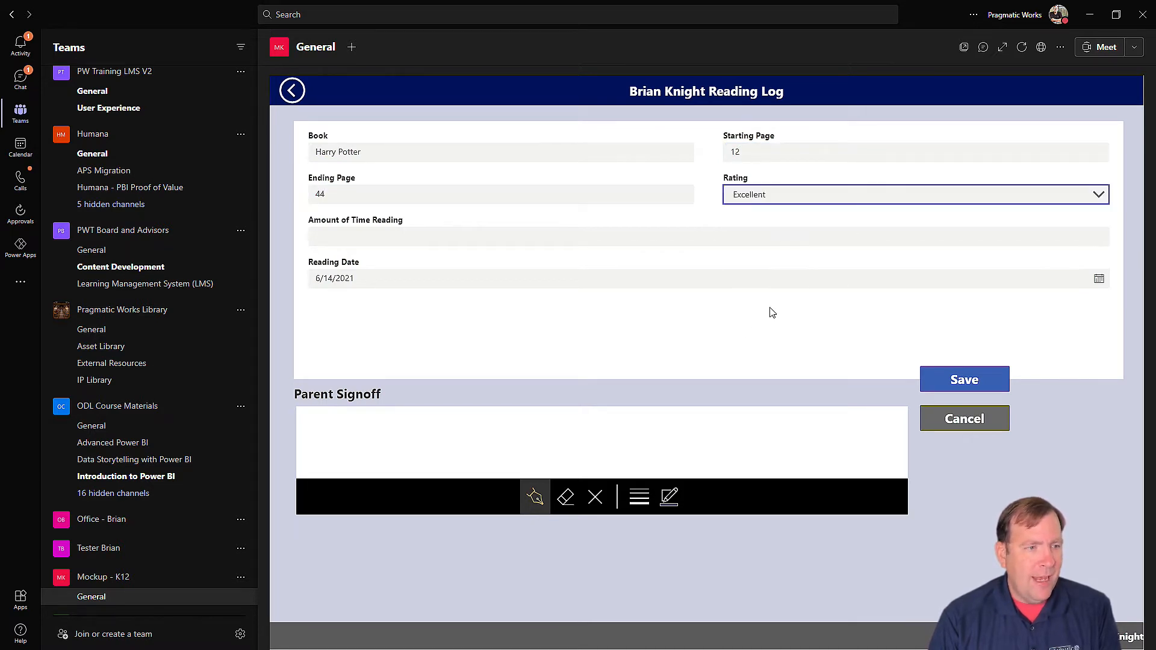
pyautogui.moveTo(367, 453)
pyautogui.mouseDown()
pyautogui.moveTo(388, 443)
pyautogui.moveTo(429, 456)
pyautogui.moveTo(522, 416)
pyautogui.mouseUp()
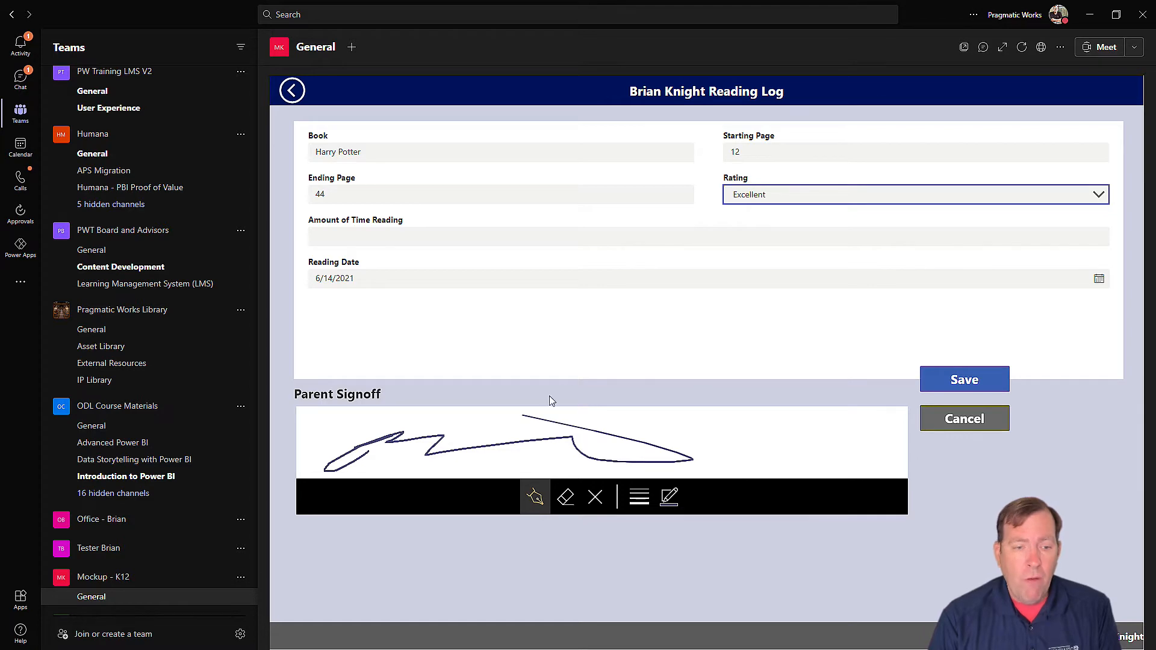
pyautogui.click(947, 378)
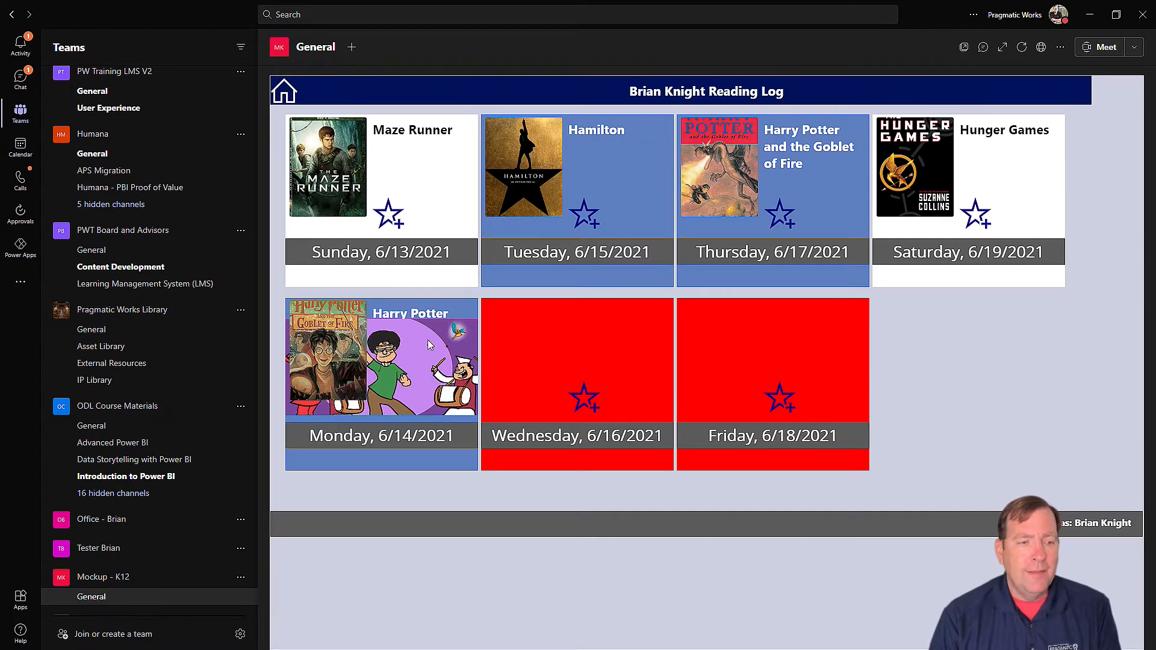
pyautogui.click(286, 94)
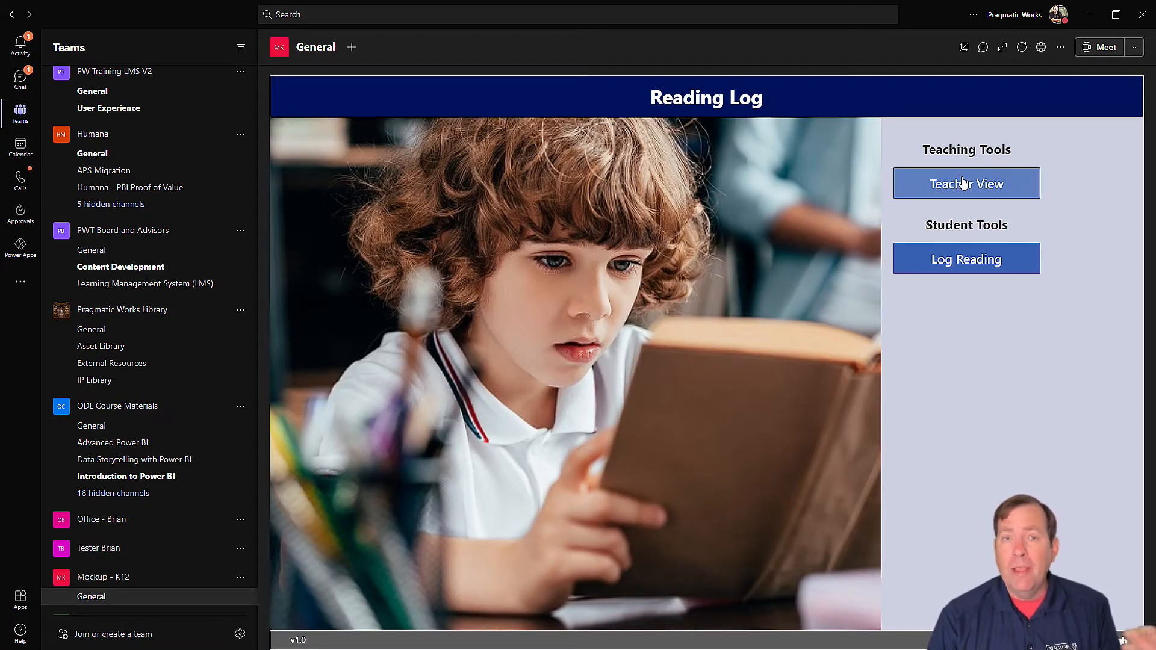
# Step: Check the Teacher View reading entries, then return home and restore the General channel tabs
pyautogui.click(930, 190)
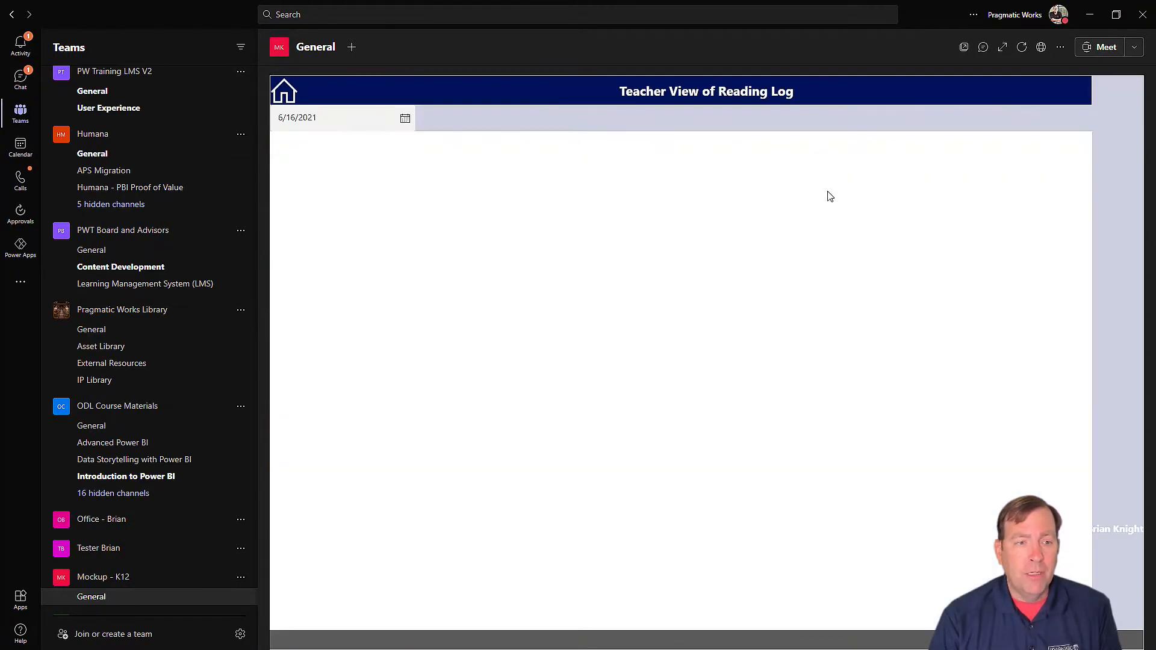
pyautogui.click(405, 119)
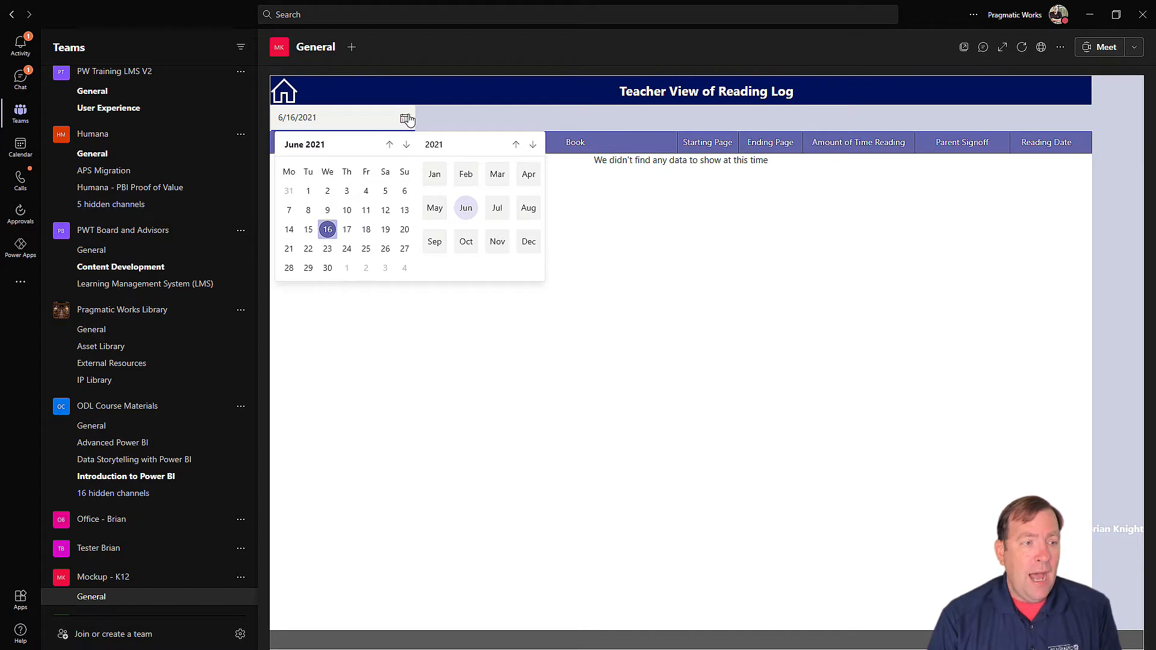
pyautogui.click(405, 119)
pyautogui.click(284, 96)
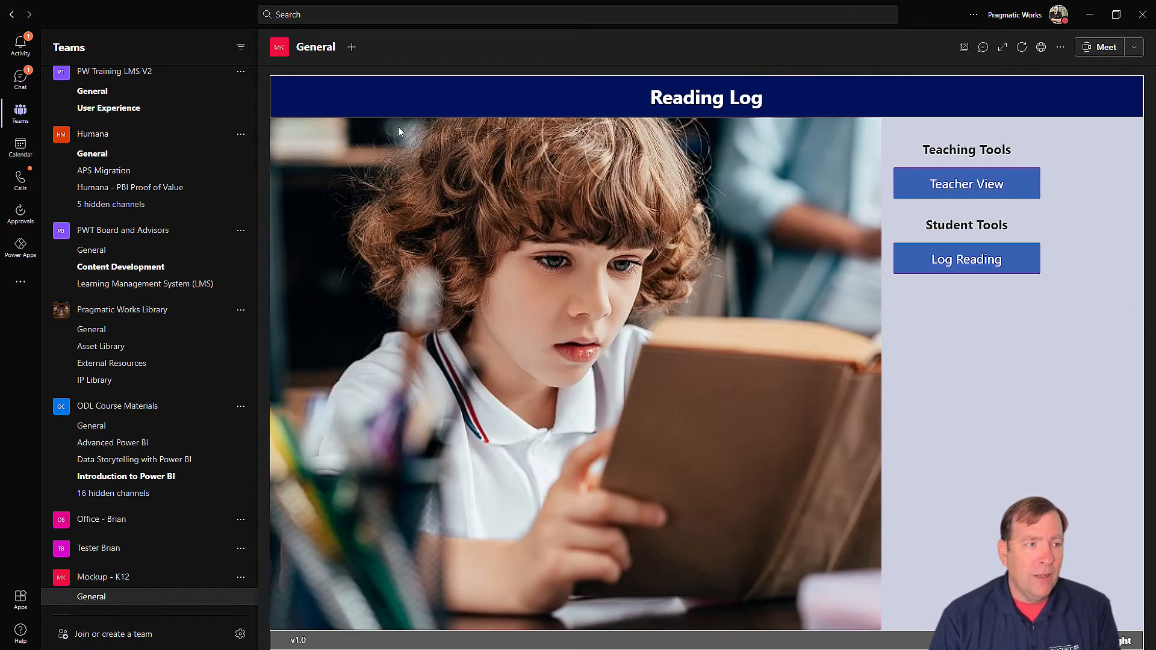
pyautogui.moveTo(286, 54)
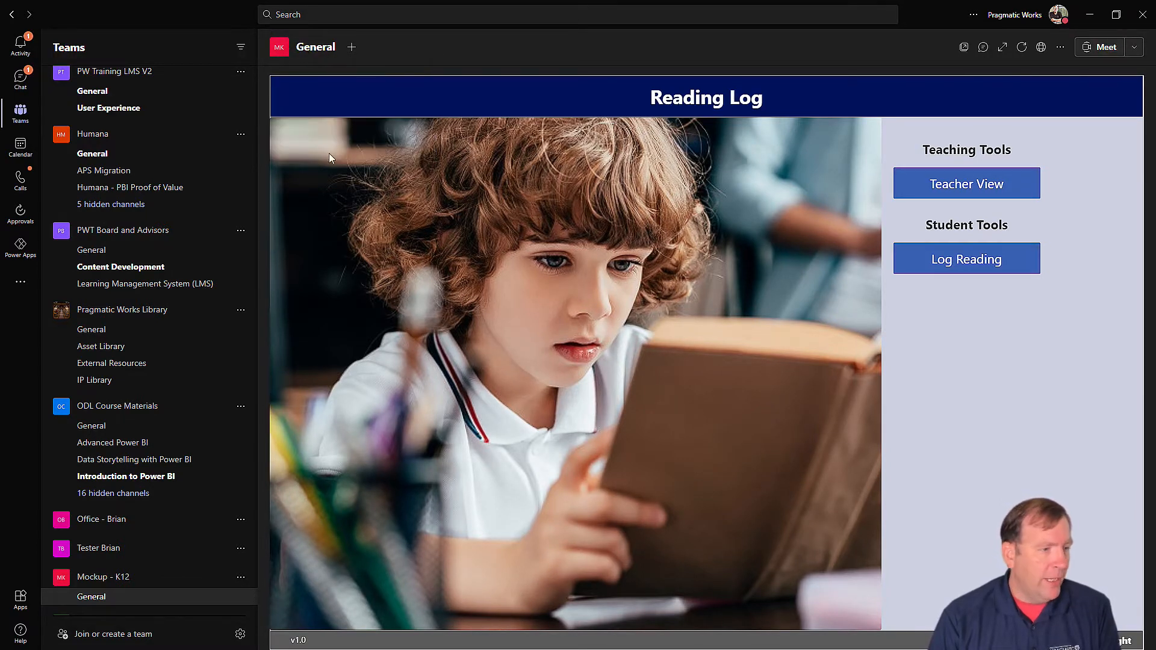
pyautogui.click(129, 577)
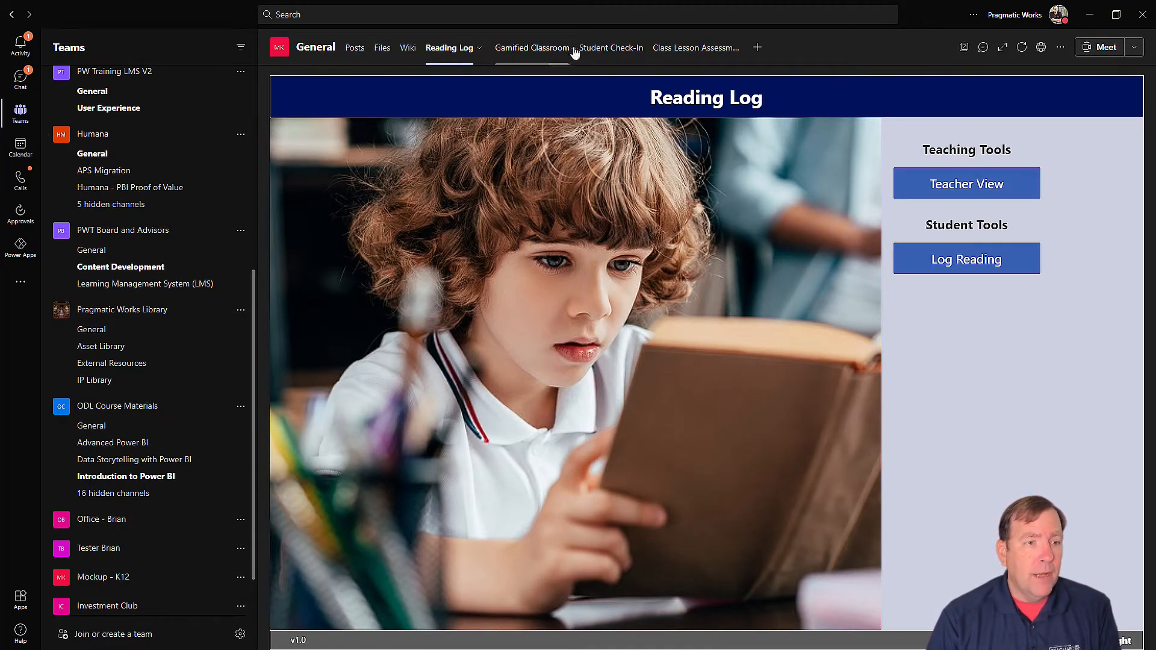
# Step: Join the Fraction Division assessment with the pasted room code, then open browser Teams' assessment manager
pyautogui.click(695, 53)
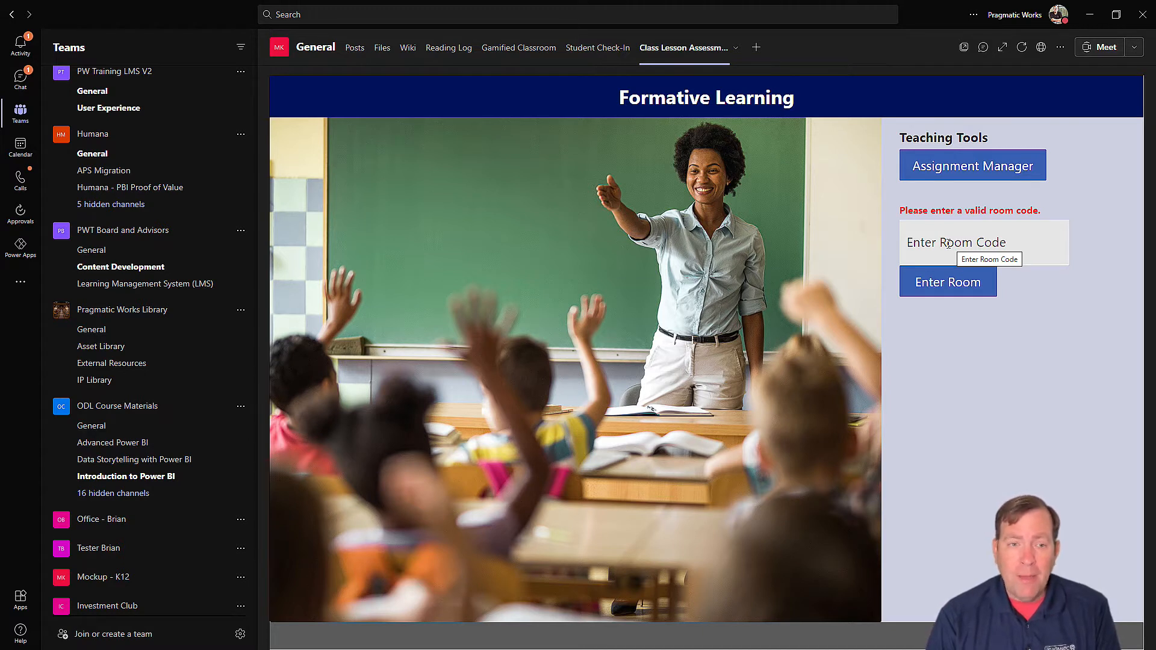
pyautogui.click(949, 242)
pyautogui.write('75998367')
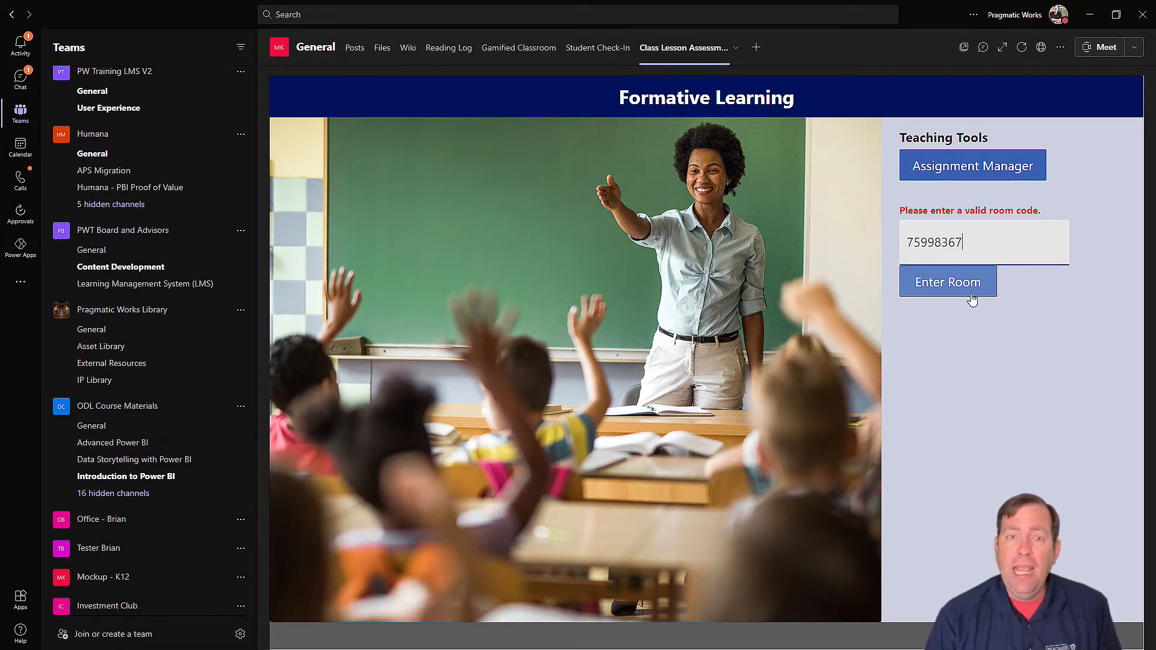
pyautogui.click(964, 286)
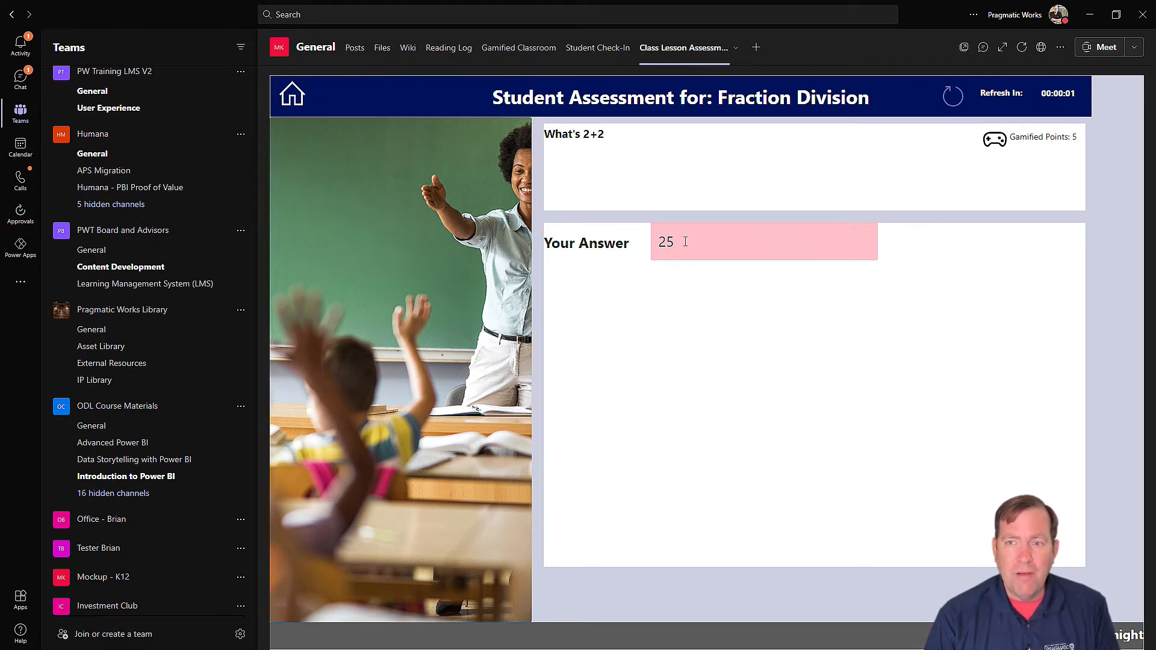
pyautogui.hotkey('alt', 'Tab')
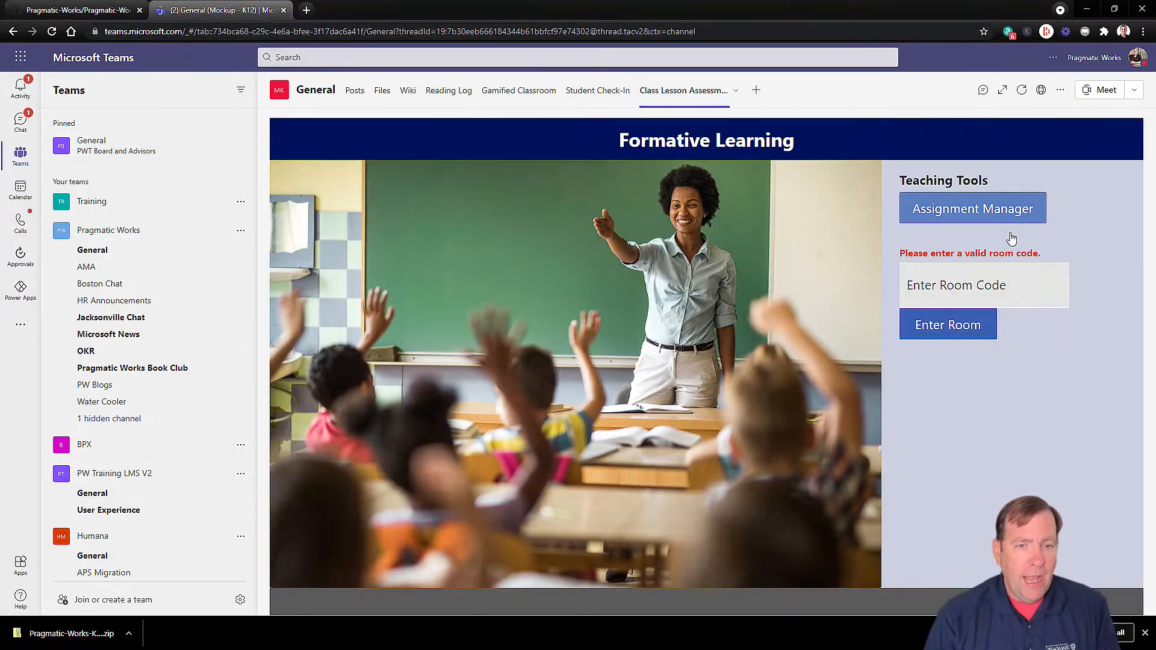
pyautogui.click(989, 214)
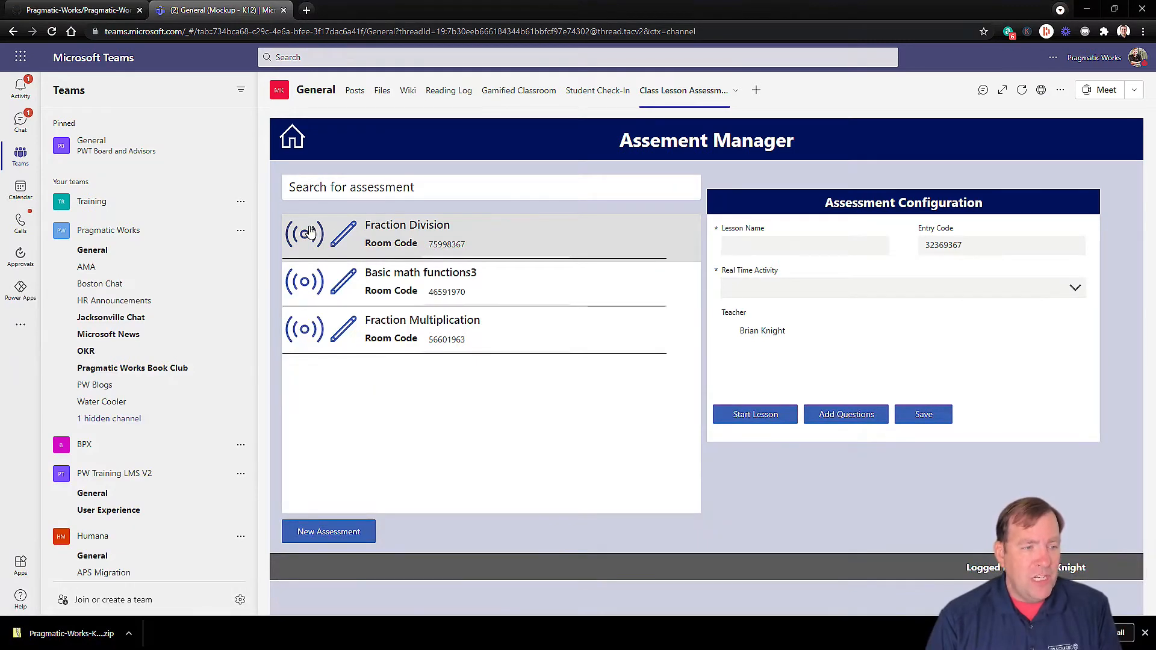
# Step: Open the Live Class View for the Fraction Division assessment
pyautogui.click(314, 233)
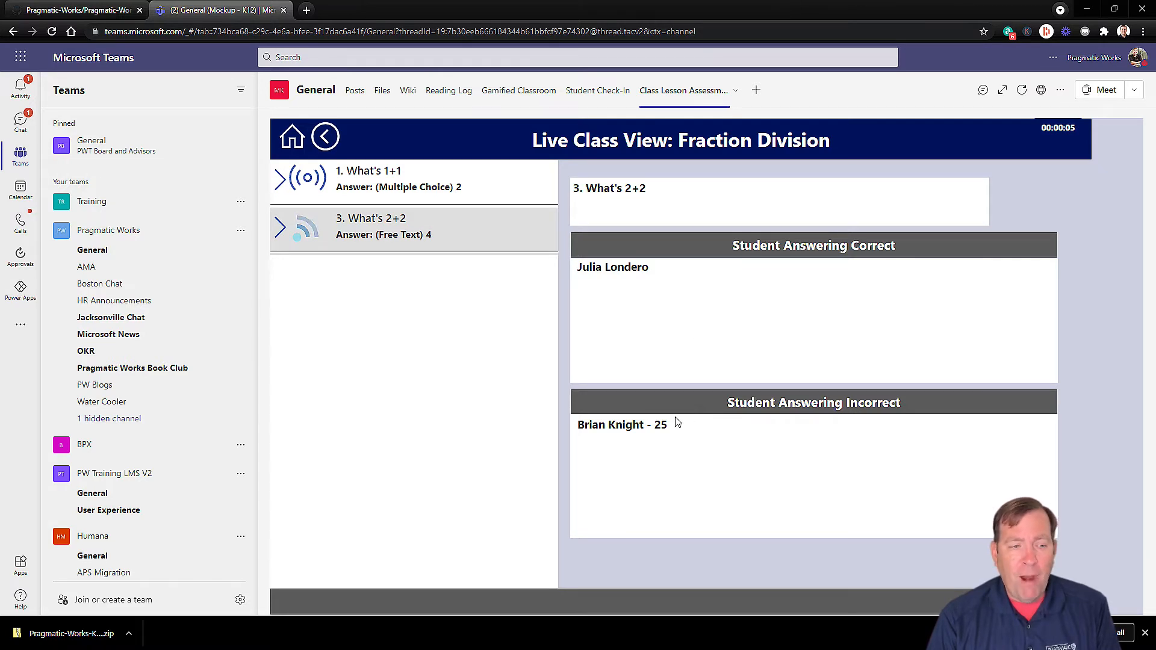
# Step: Review the student answers for What's 1+1 and What's 2+2 in Live Class View
pyautogui.click(431, 179)
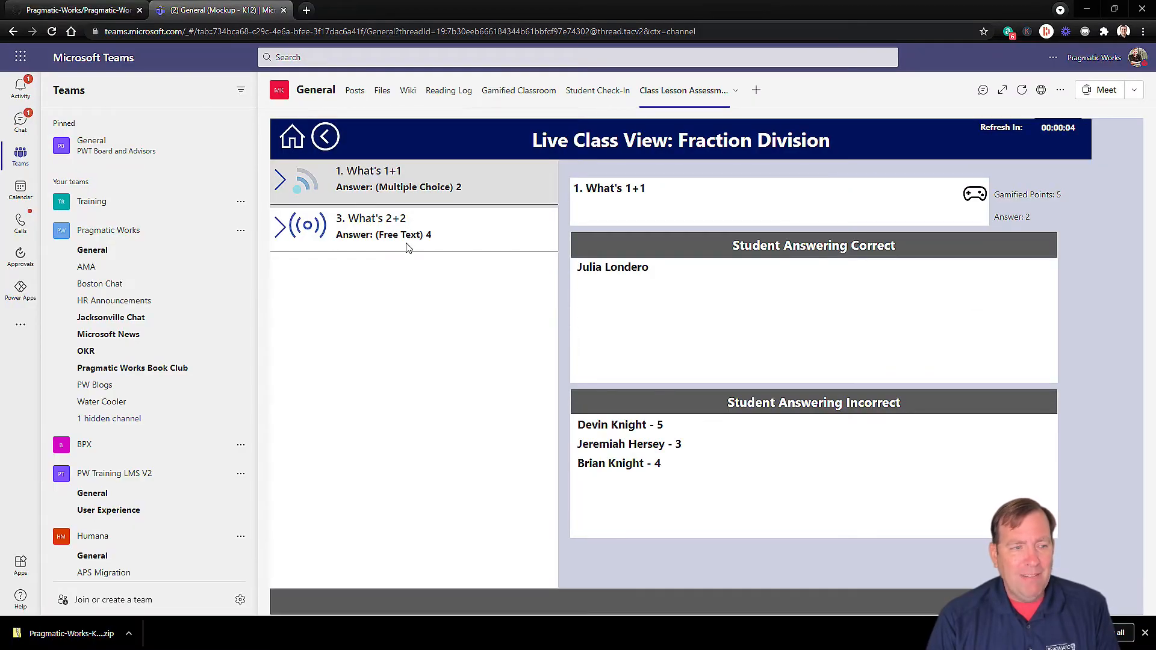
pyautogui.click(318, 227)
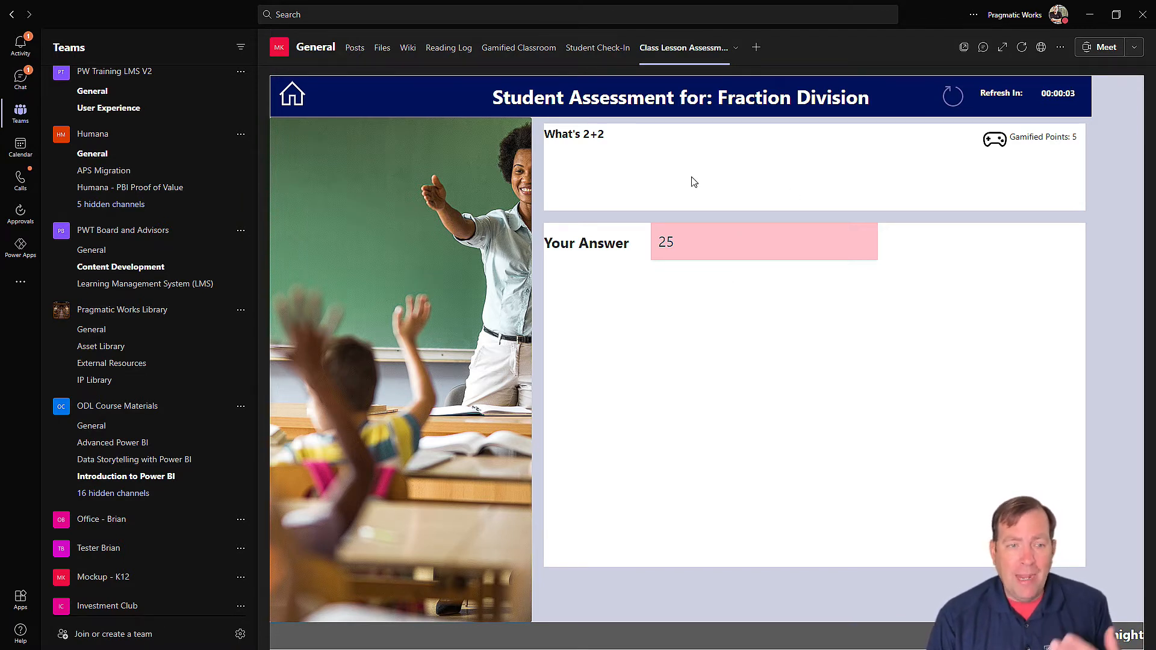
# Step: Return to the Formative Learning home, then move through Reading Log to the Student Check-In app
pyautogui.click(292, 91)
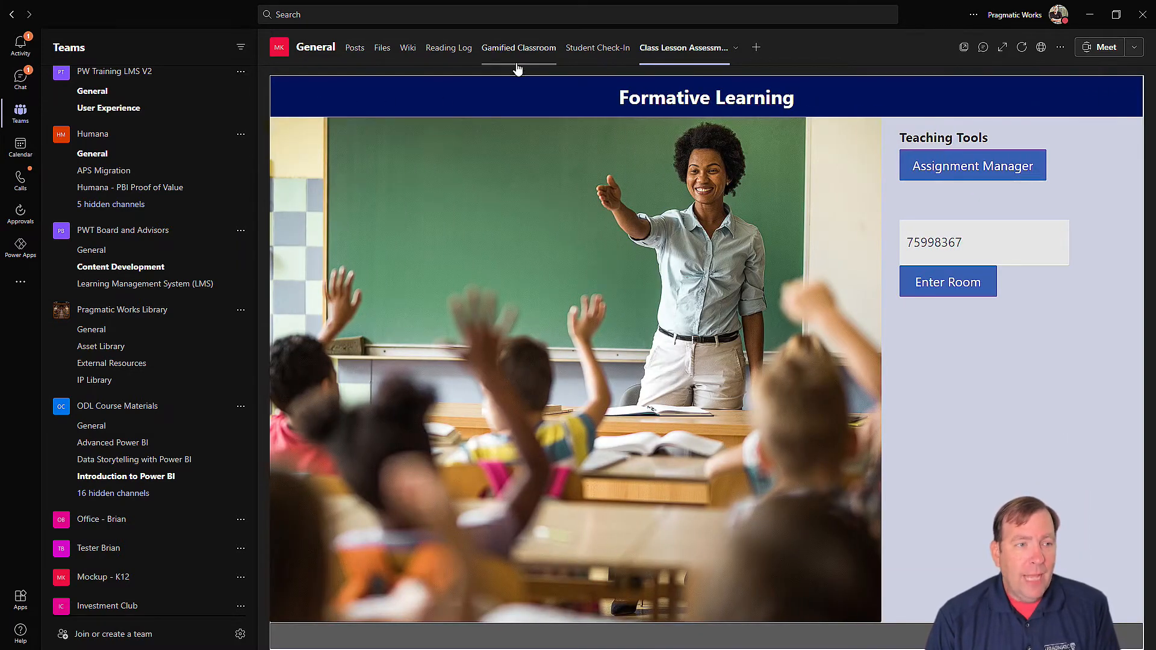
pyautogui.click(444, 50)
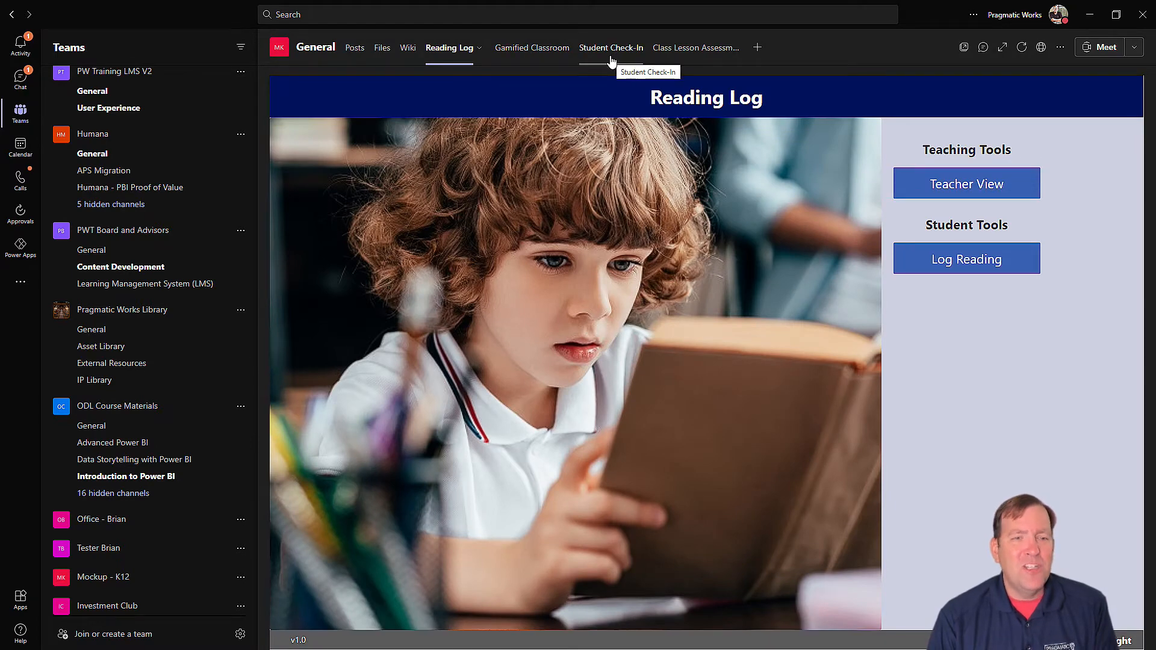
pyautogui.click(614, 55)
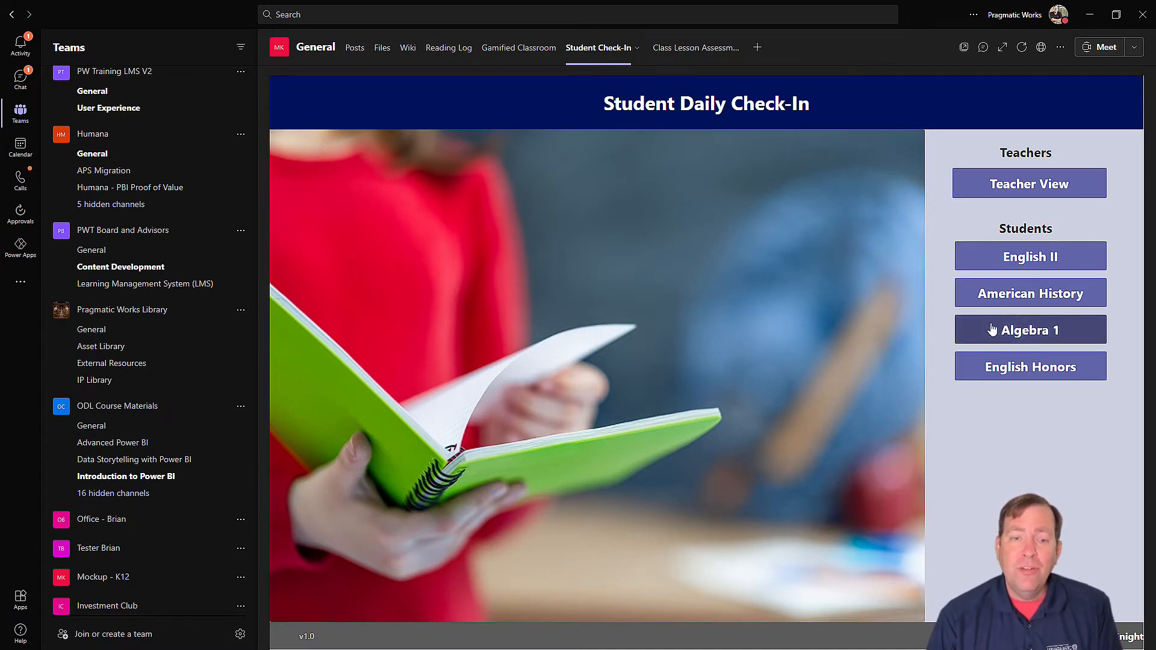
# Step: Start a daily check-in for the American History class
pyautogui.click(1019, 297)
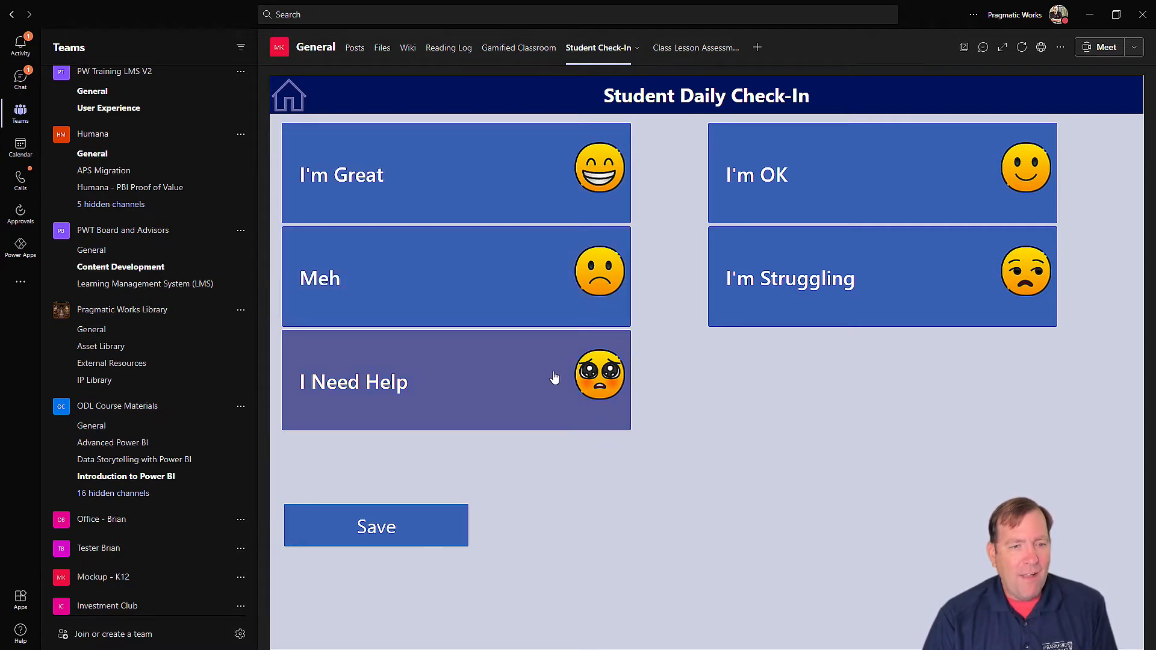
# Step: Submit an I Need Help check-in with the comment 'Parents fight' and close the thank-you message
pyautogui.click(557, 181)
pyautogui.click(476, 407)
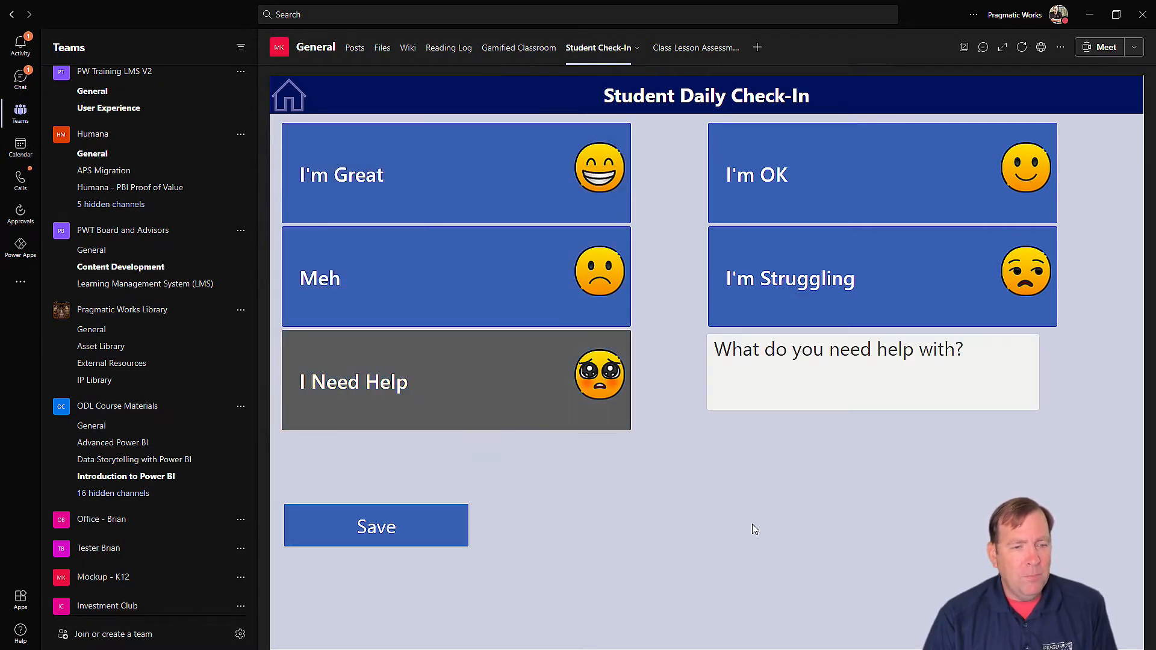
pyautogui.click(787, 383)
pyautogui.write("Don't understand")
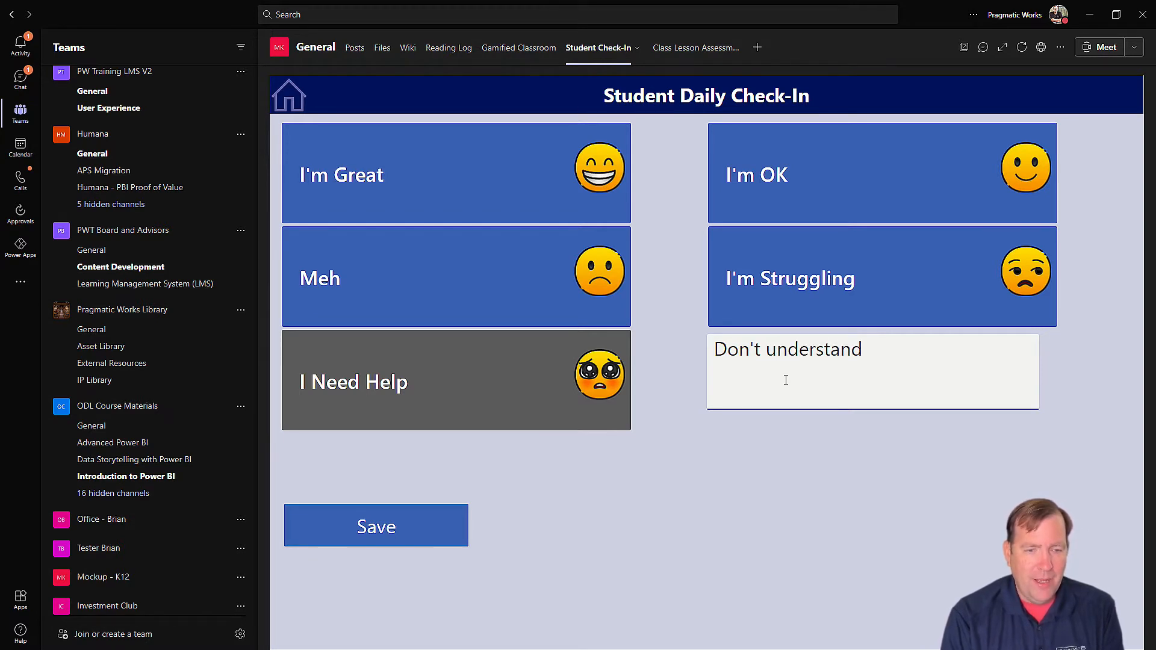
pyautogui.hotkey('ctrl', 'a')
pyautogui.press('BackSpace')
pyautogui.write('Parents fight')
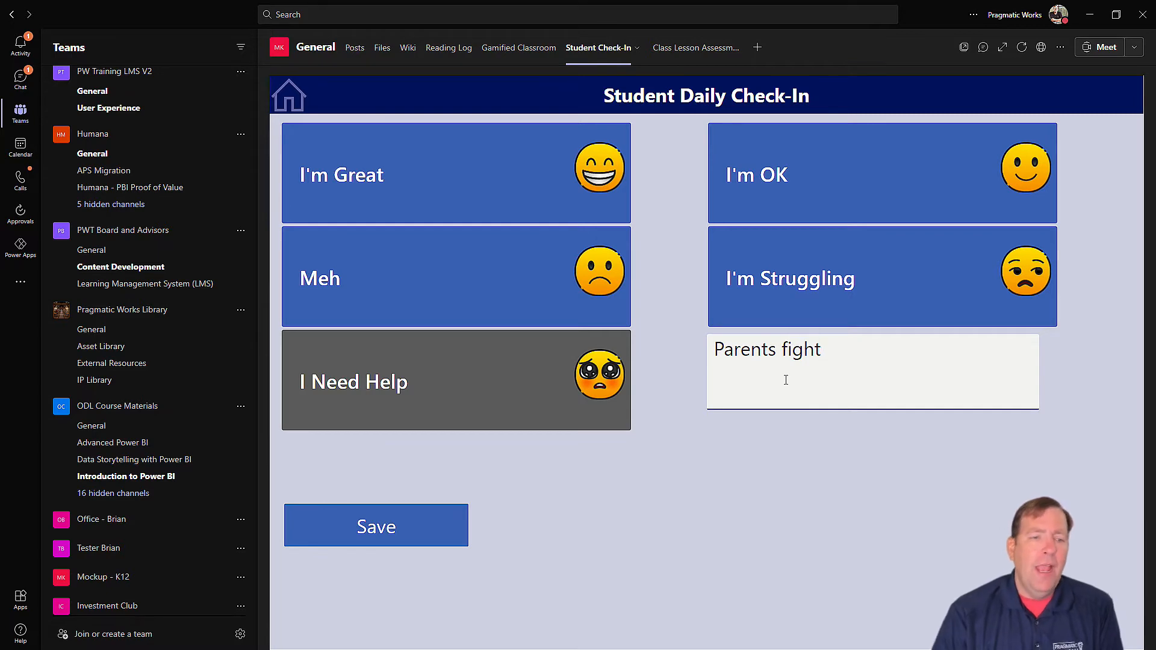
pyautogui.click(428, 532)
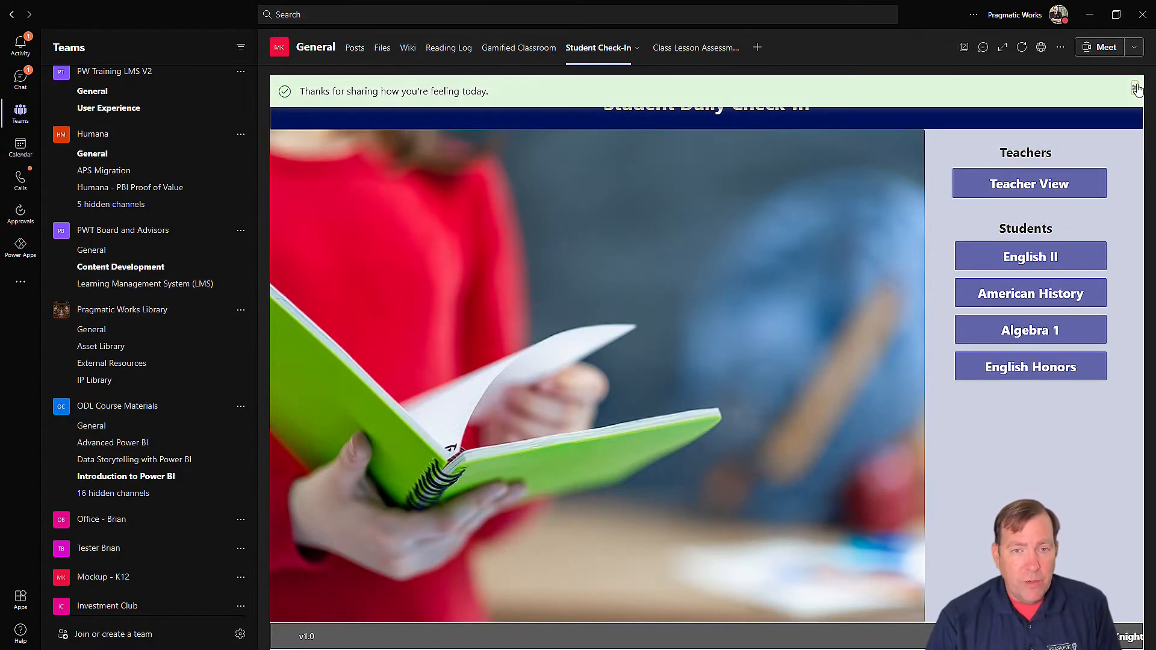
pyautogui.click(1135, 88)
# Step: Show the Teacher View check-ins for American History on 6/16/2021
pyautogui.click(1030, 186)
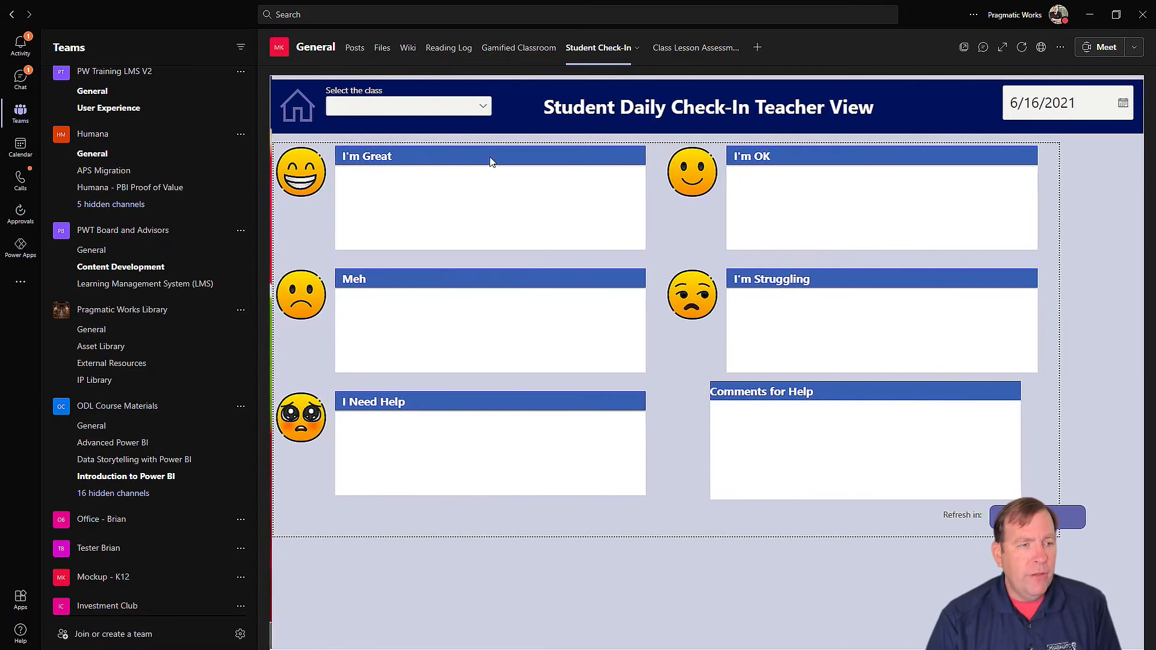
pyautogui.click(368, 108)
pyautogui.click(389, 153)
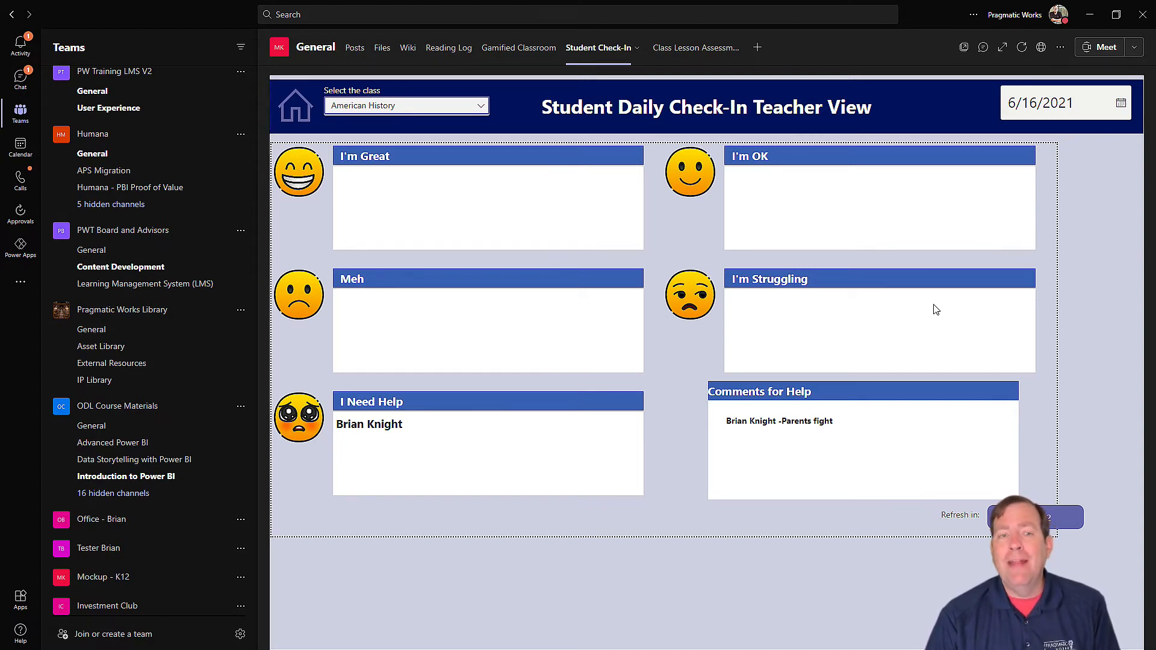
pyautogui.click(1120, 106)
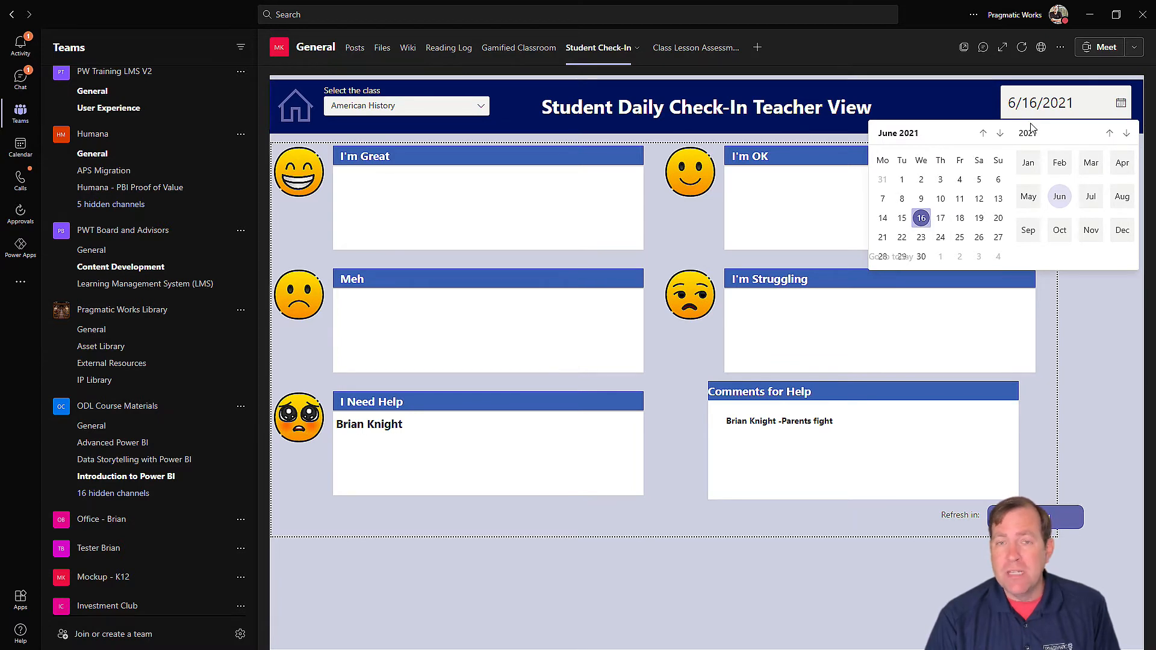
pyautogui.click(1102, 368)
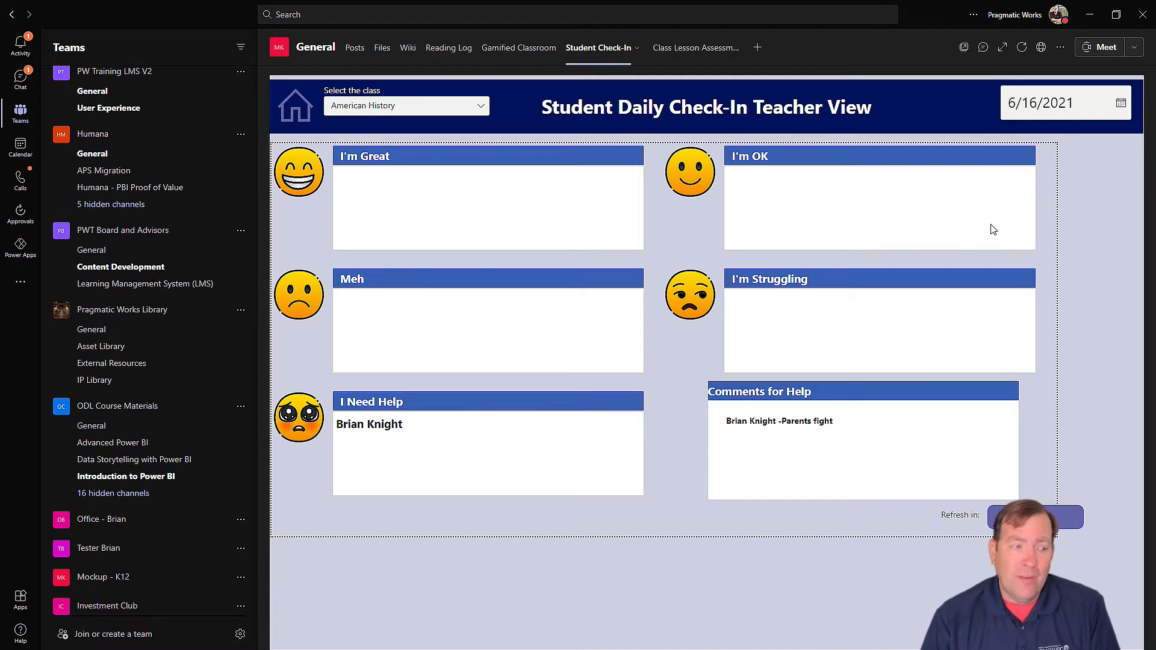
# Step: Go to the Teams page for joining or creating a team
pyautogui.scroll(-2, 133, 542)
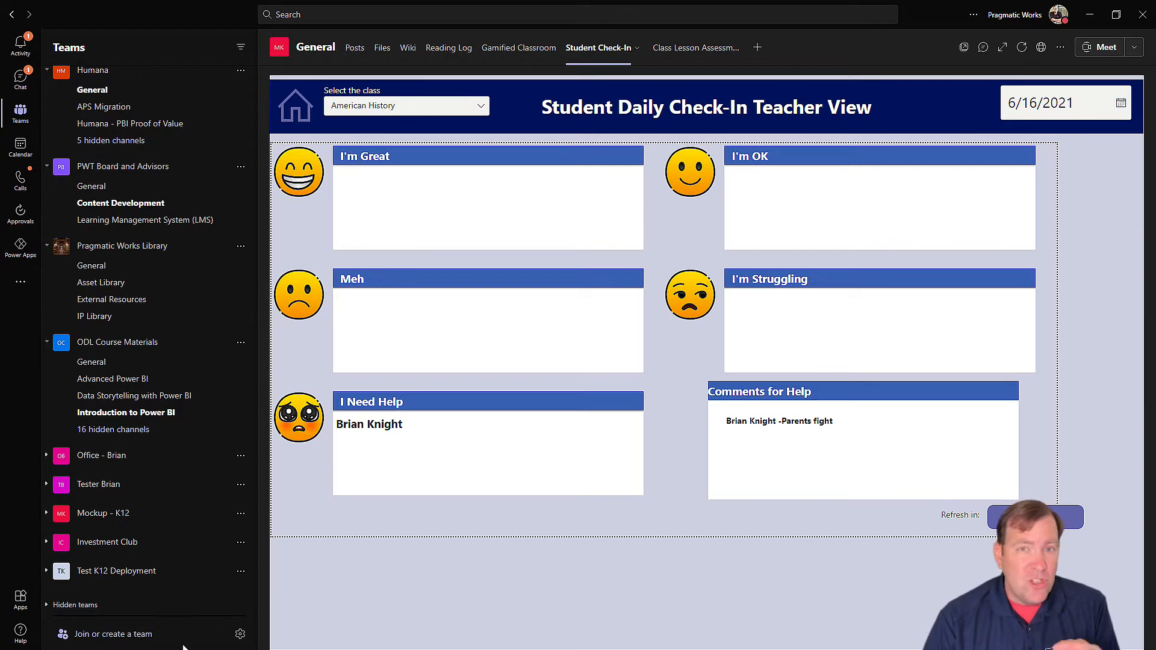
pyautogui.rightClick(148, 643)
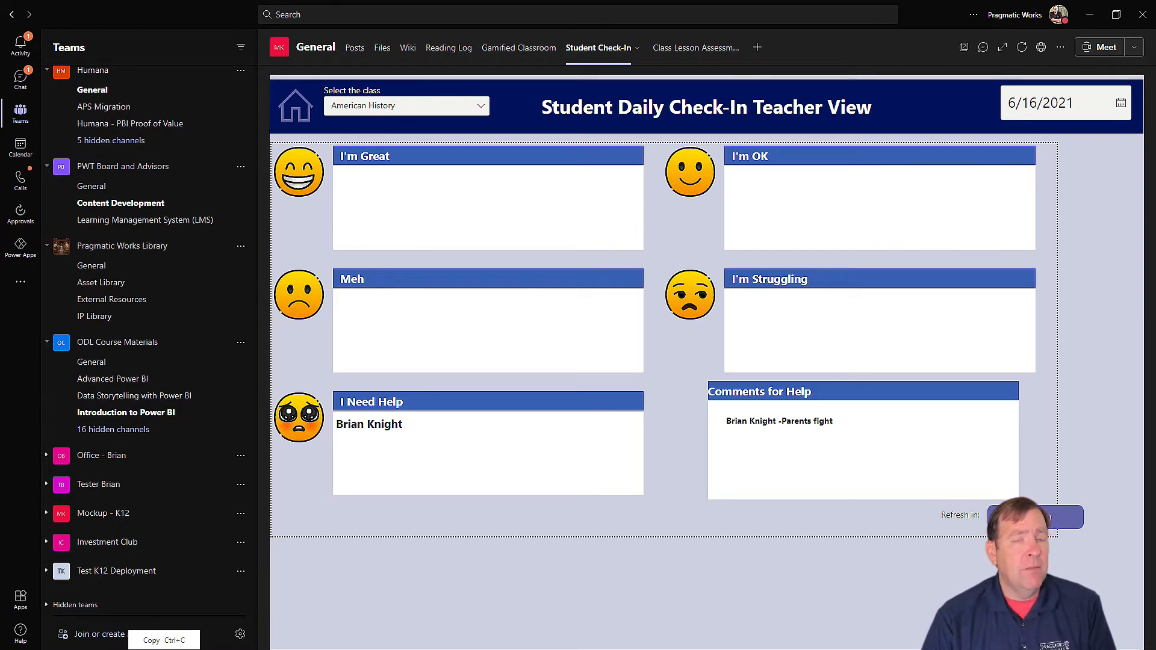
pyautogui.click(313, 619)
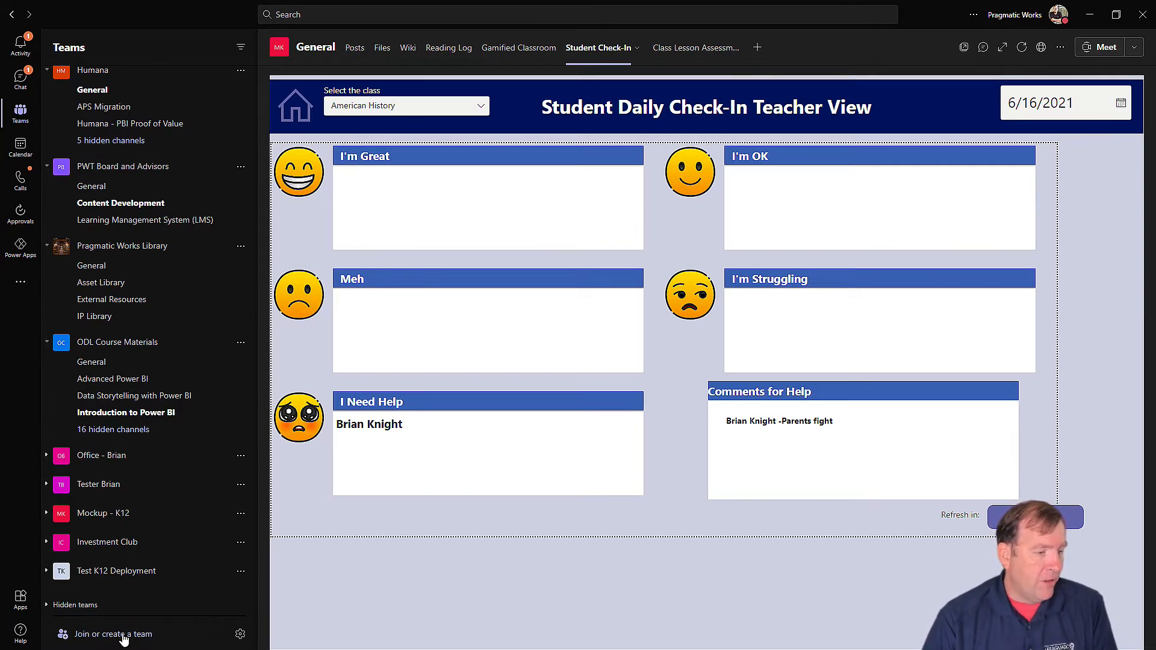
pyautogui.click(124, 637)
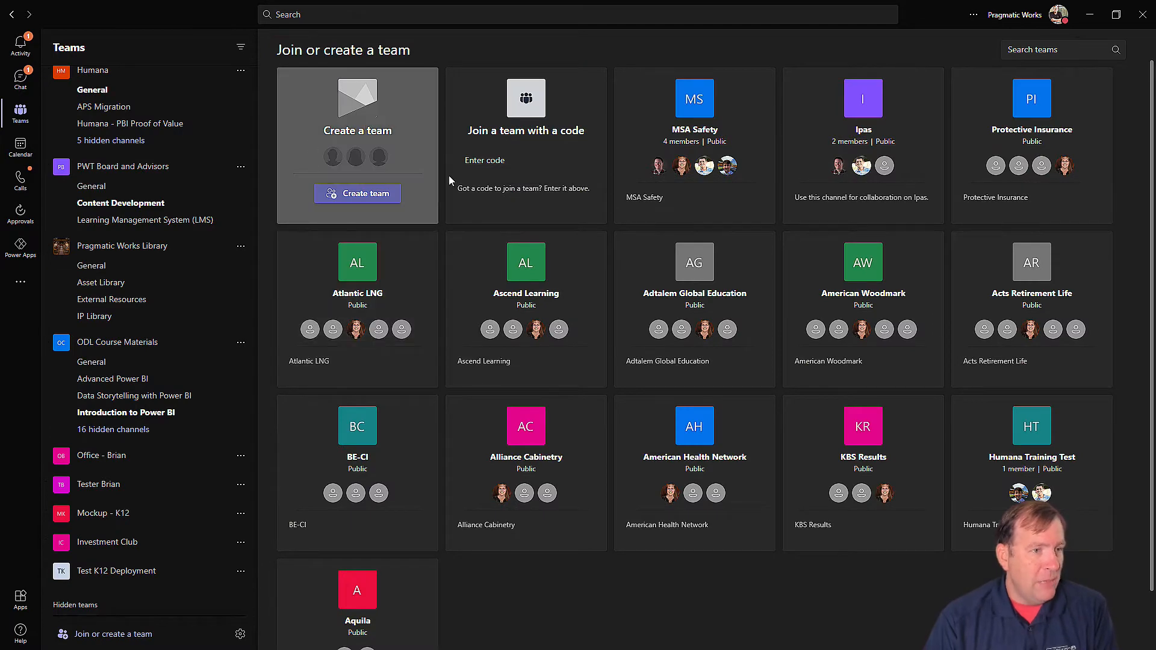
# Step: Create a new public YouTube team from scratch with its typed team name
pyautogui.click(338, 193)
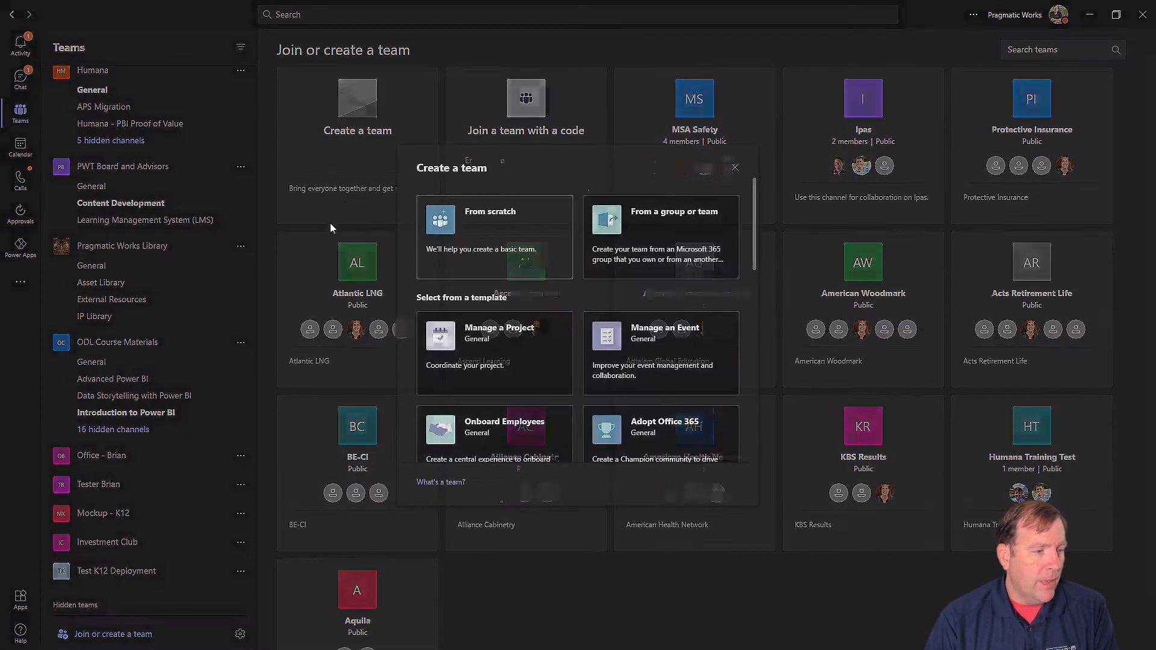
pyautogui.click(735, 168)
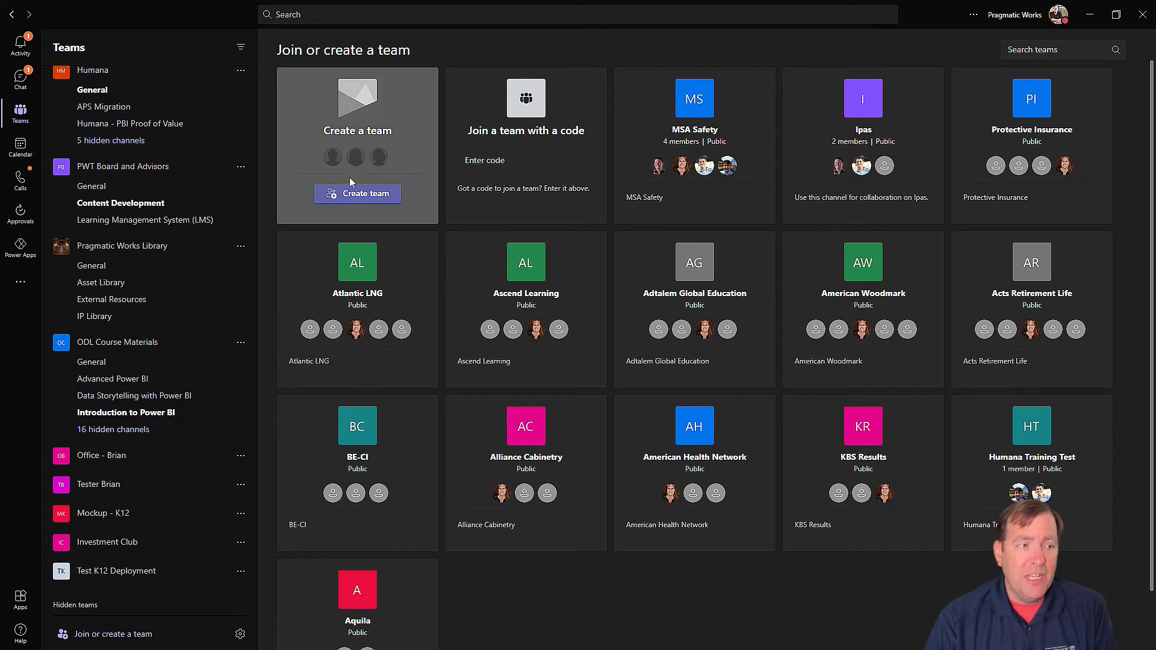
pyautogui.click(354, 193)
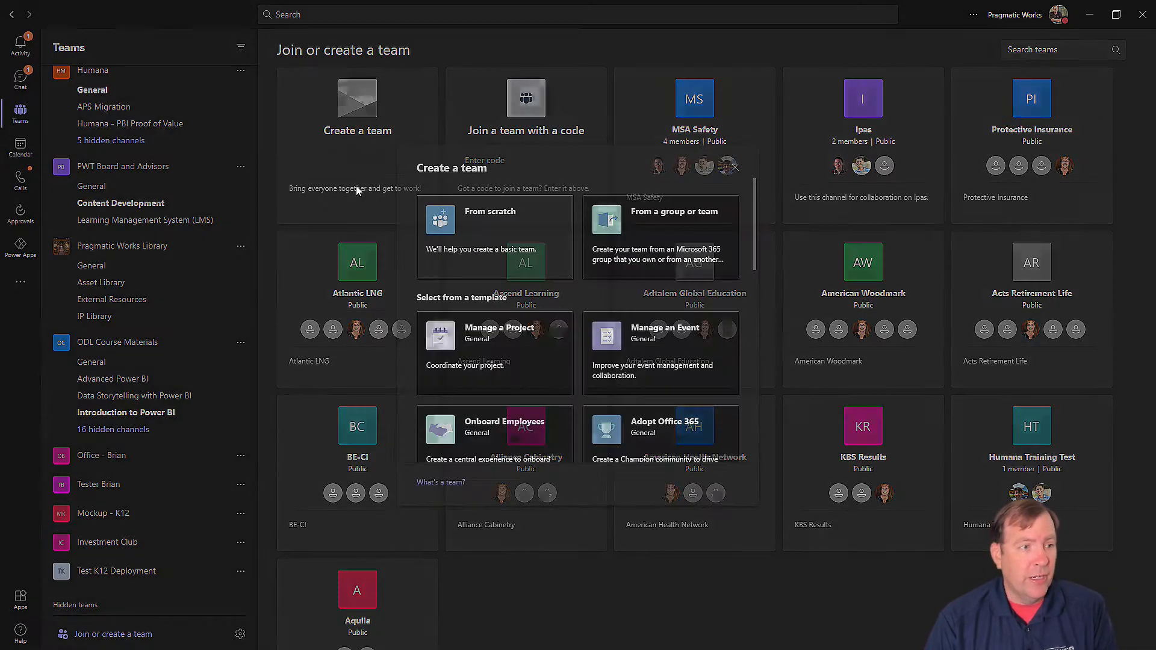
pyautogui.click(482, 229)
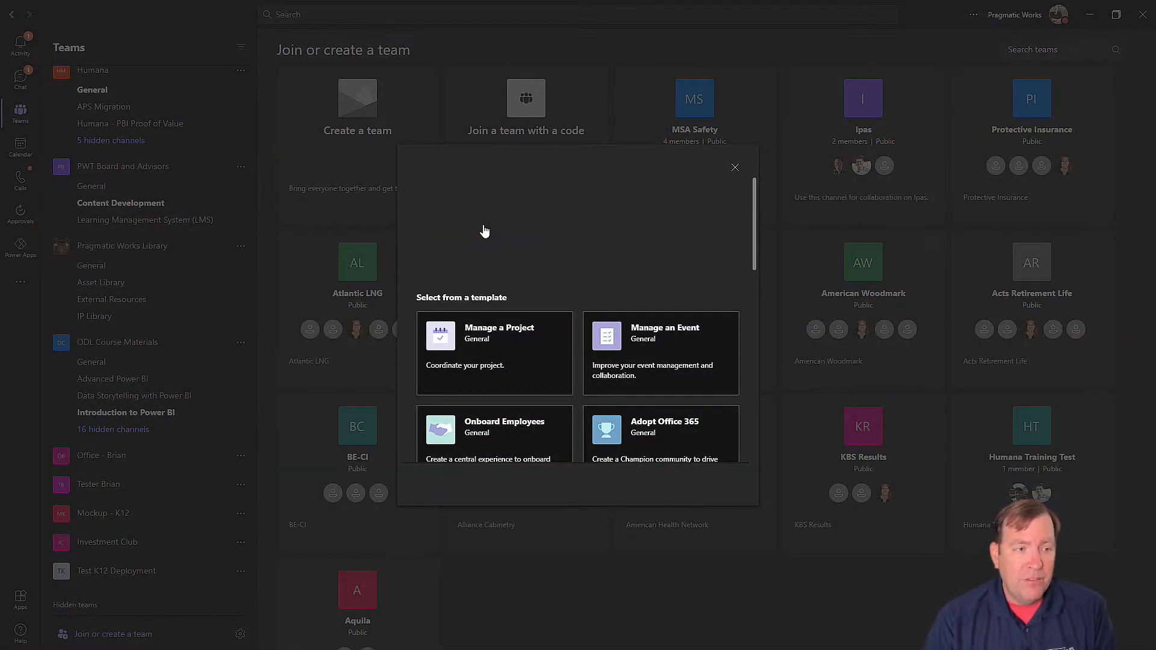
pyautogui.click(528, 290)
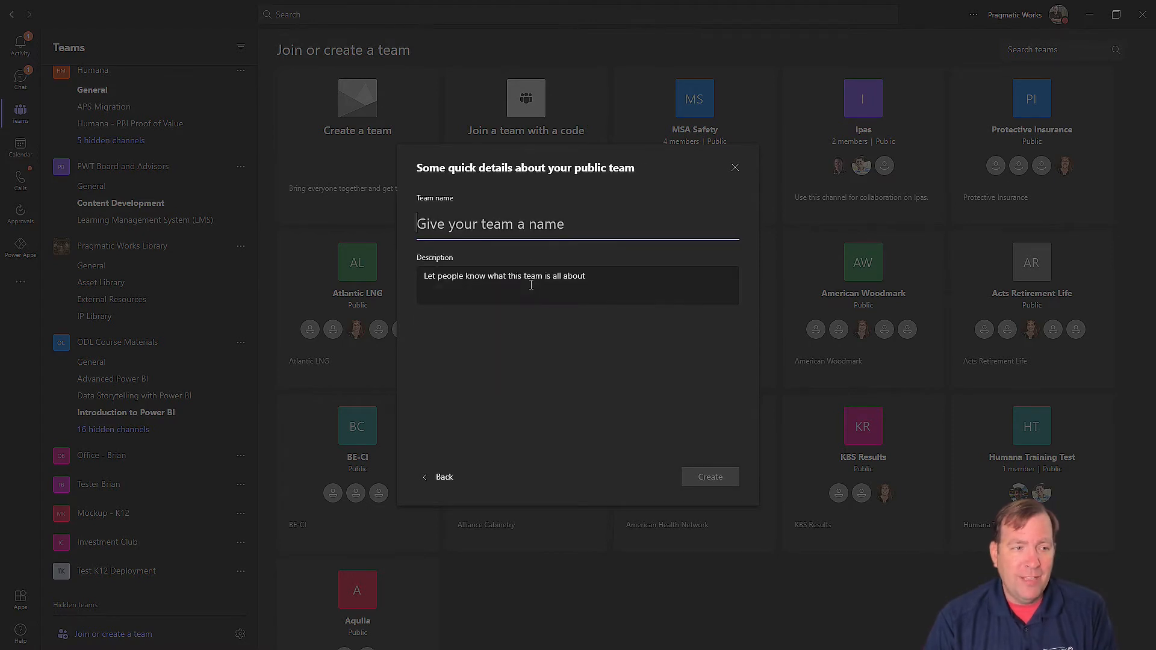
pyautogui.write('Bria')
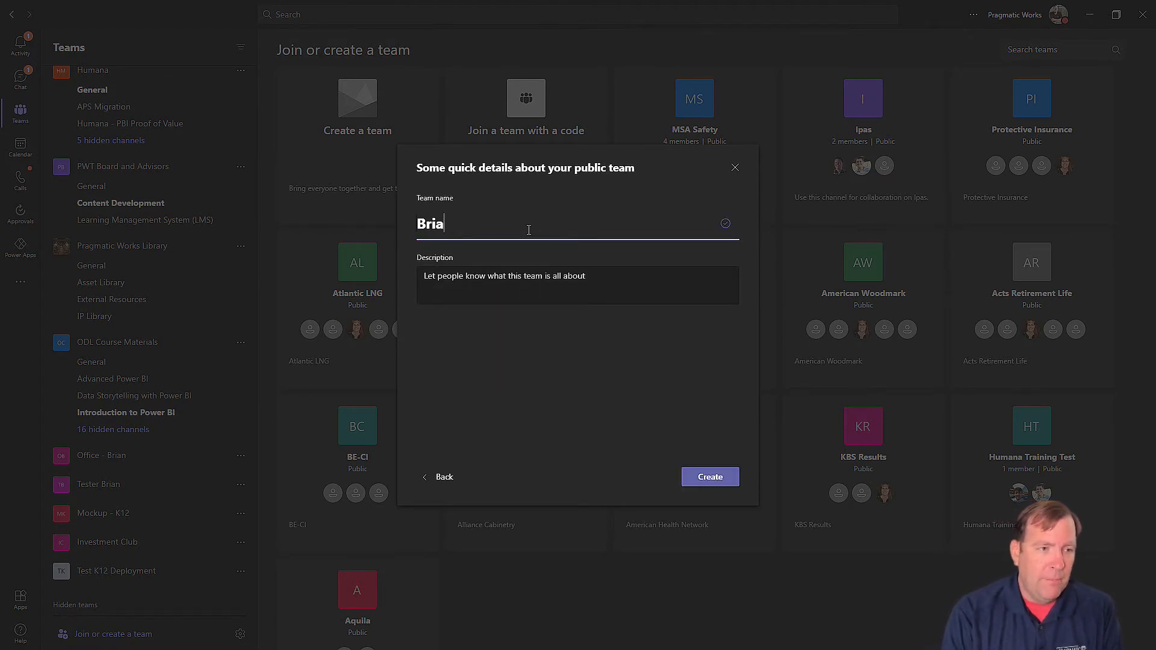
pyautogui.write('n YouTube')
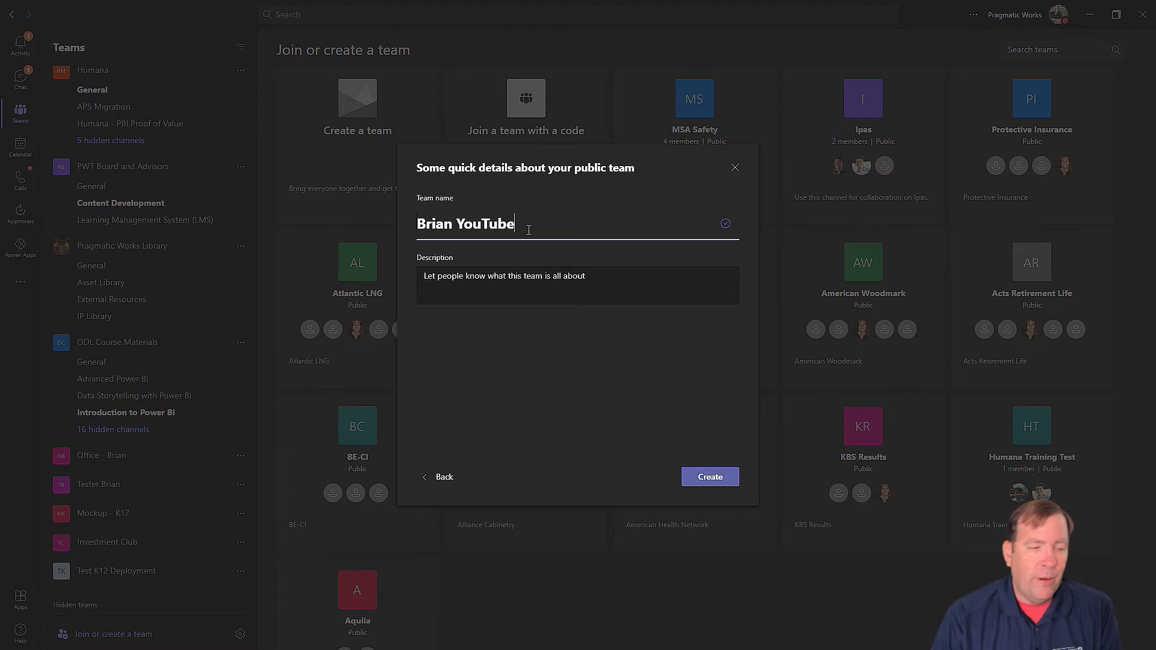
pyautogui.click(708, 478)
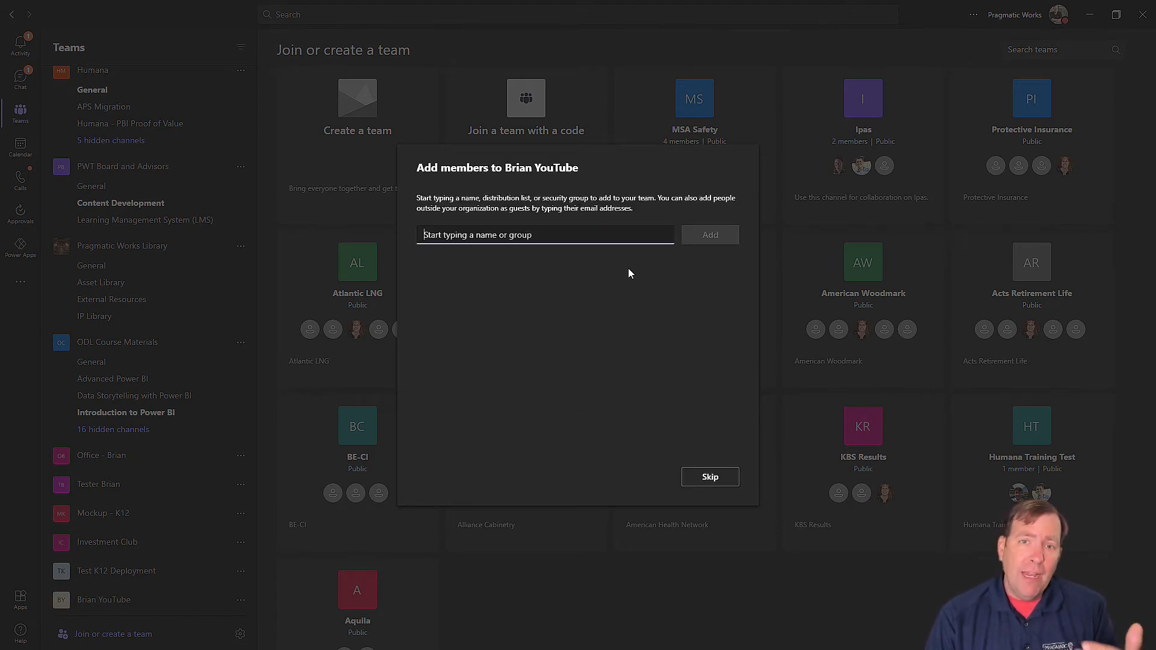
# Step: Skip adding members, then open Power Apps from the Teams app rail
pyautogui.click(706, 475)
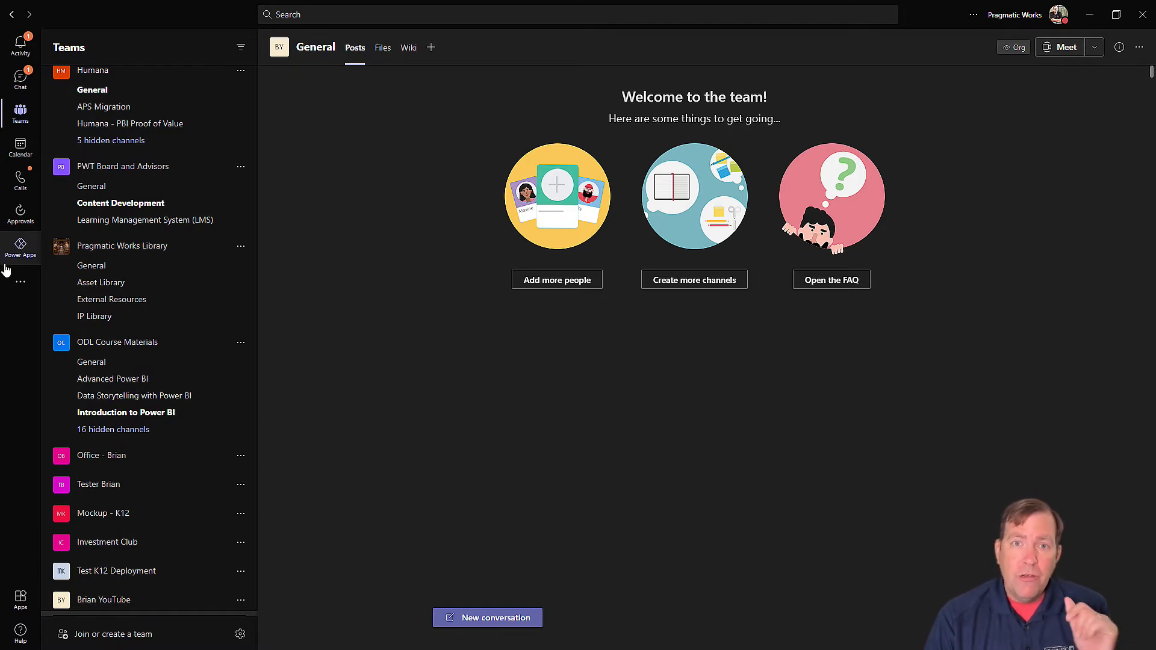
pyautogui.click(18, 287)
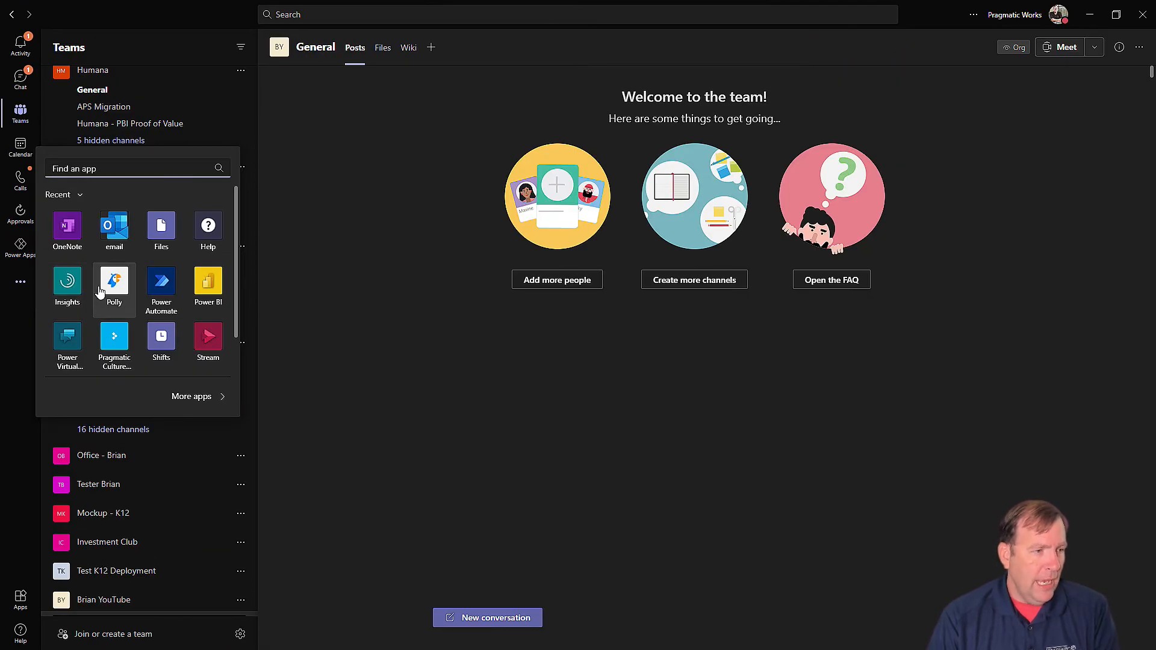
pyautogui.click(140, 165)
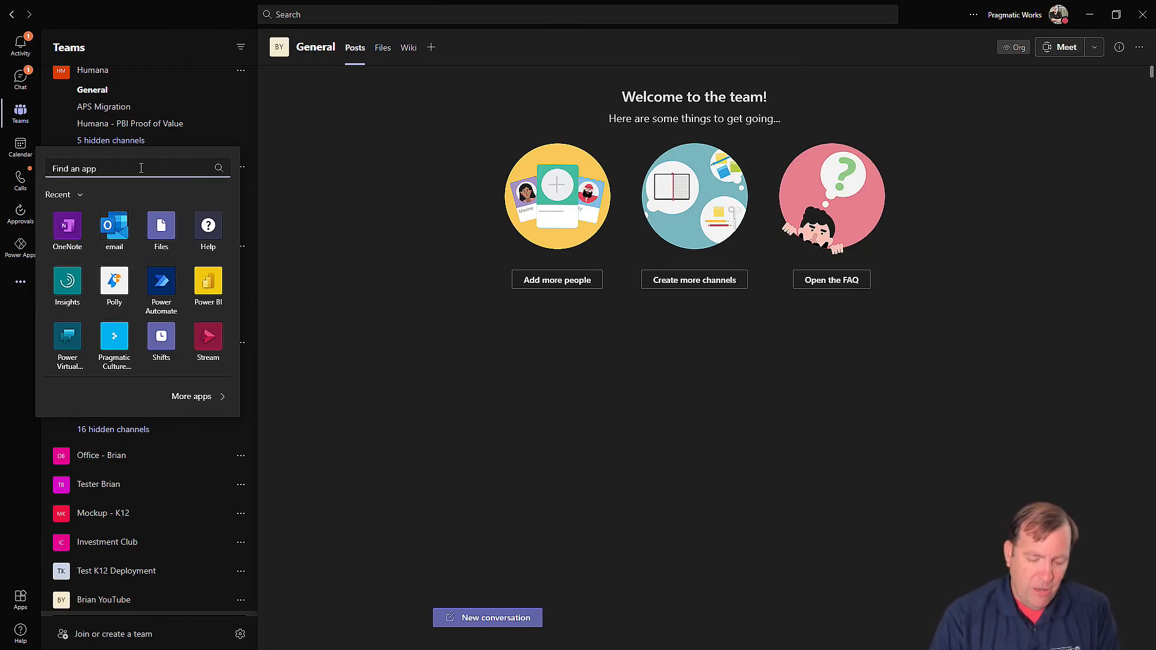
pyautogui.write('power')
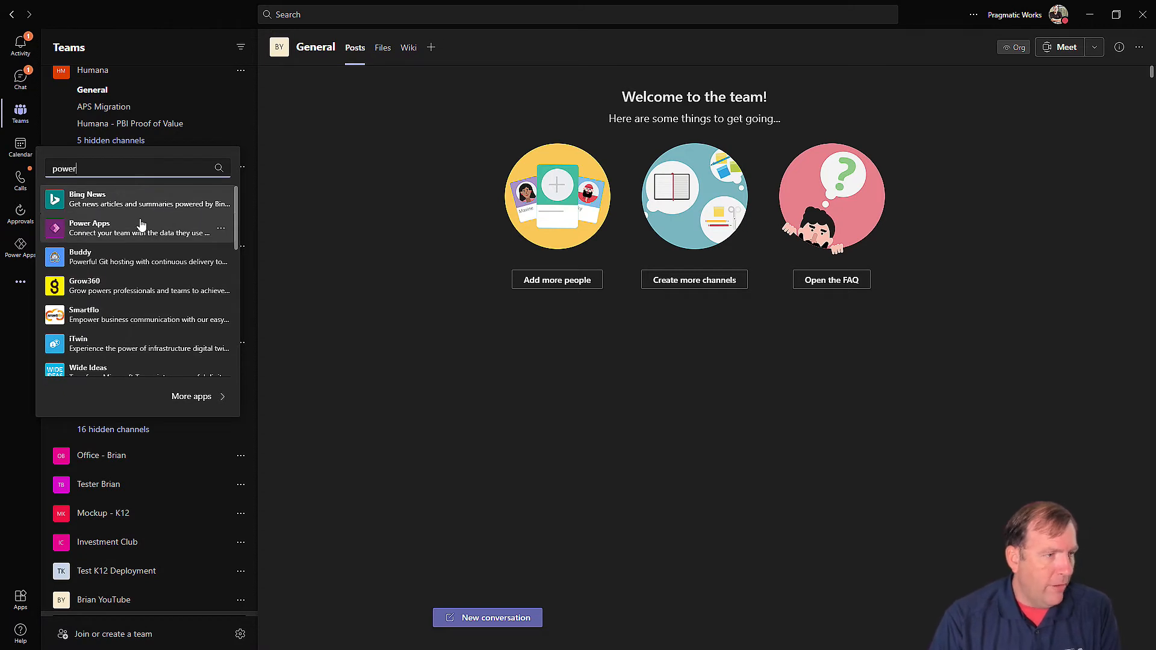
pyautogui.press('Escape')
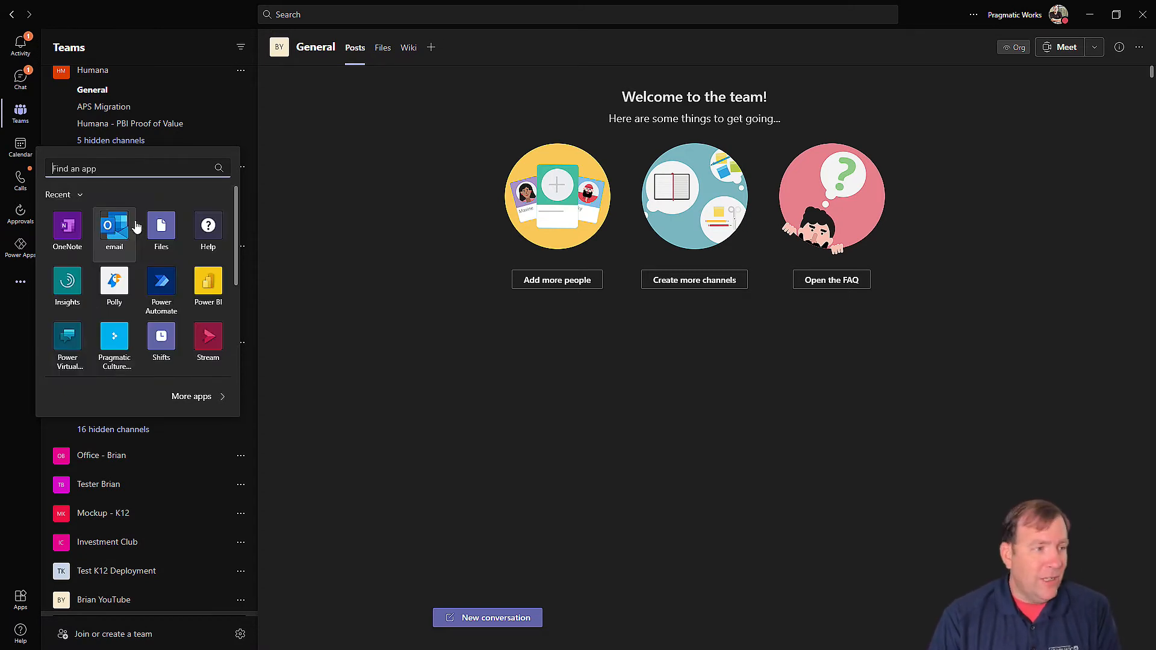
pyautogui.press('Escape')
pyautogui.rightClick(19, 248)
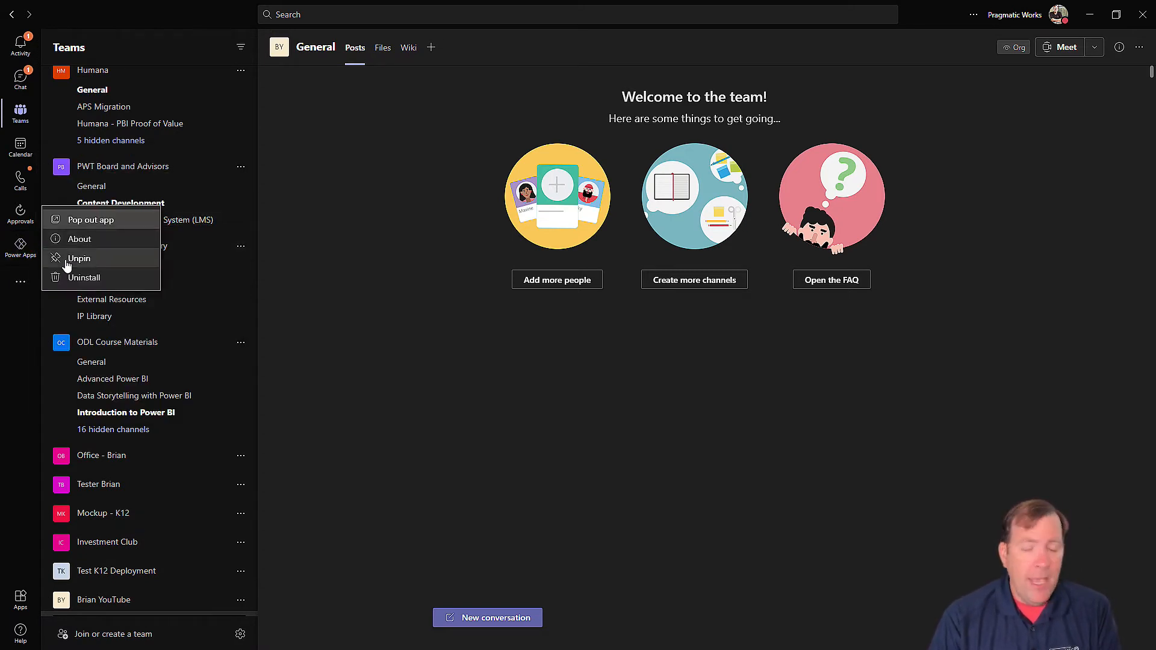
pyautogui.click(16, 248)
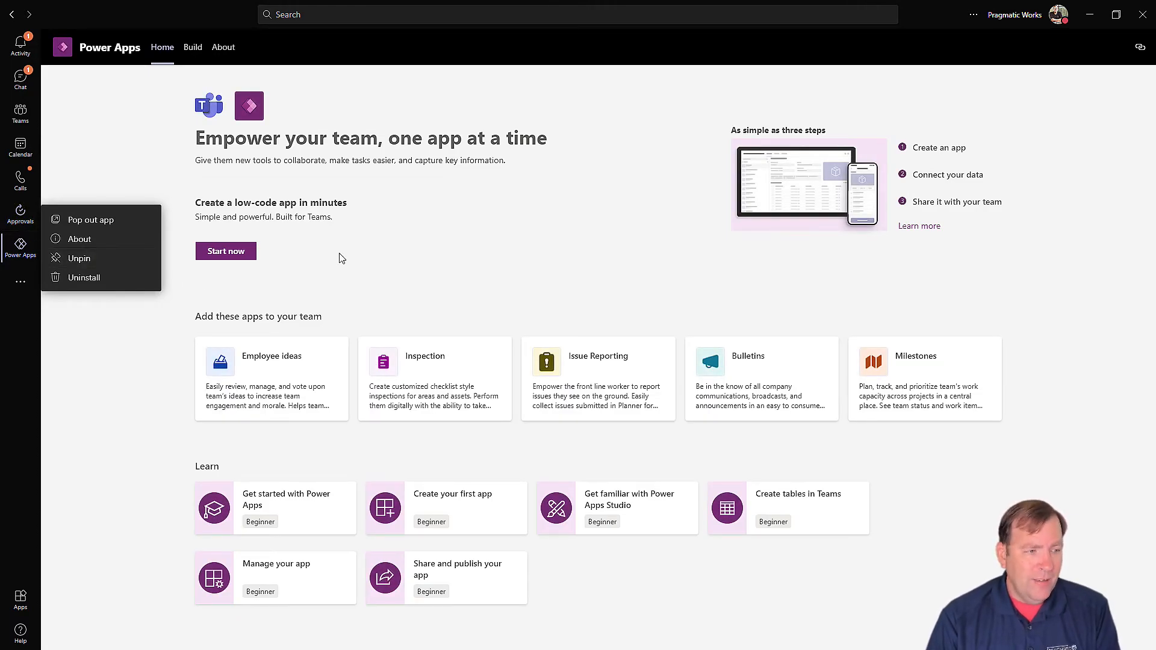
# Step: Start a new Power Apps app in the new YouTube team
pyautogui.click(363, 202)
pyautogui.click(203, 254)
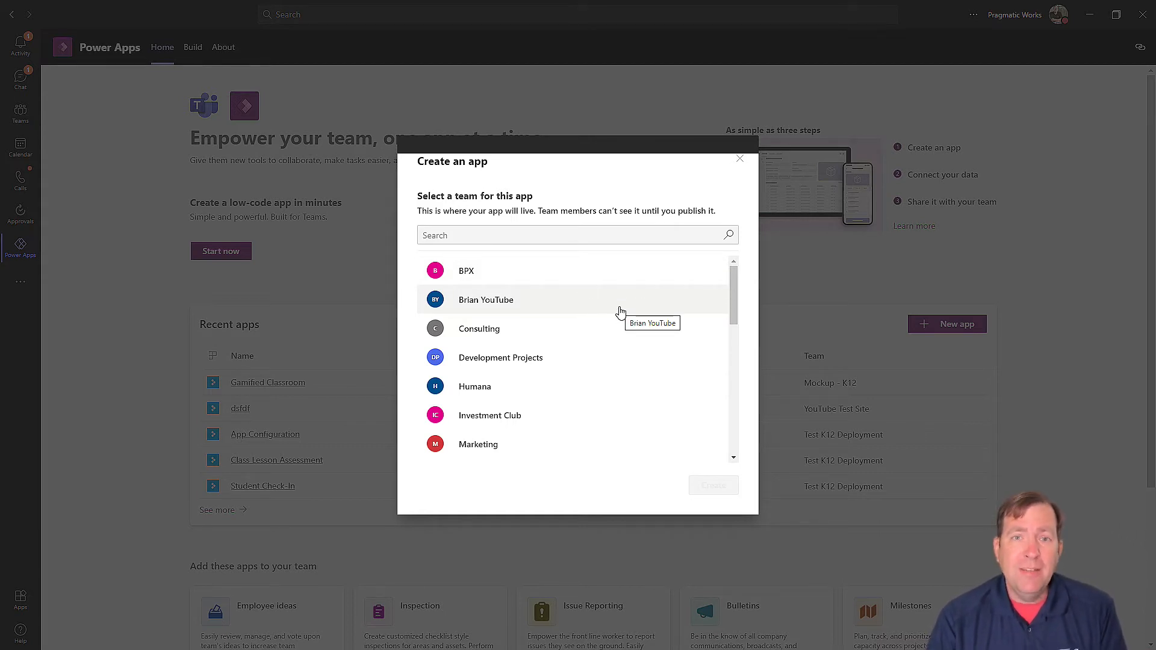
pyautogui.scroll(-10, 620, 311)
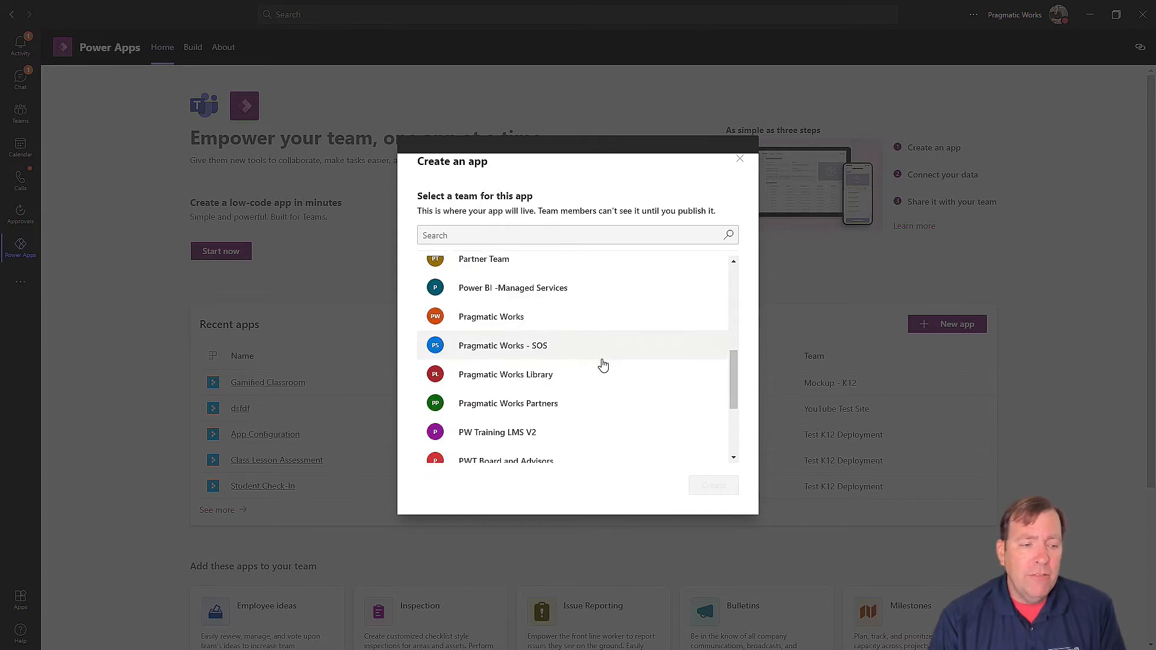
pyautogui.scroll(10, 583, 392)
pyautogui.click(483, 236)
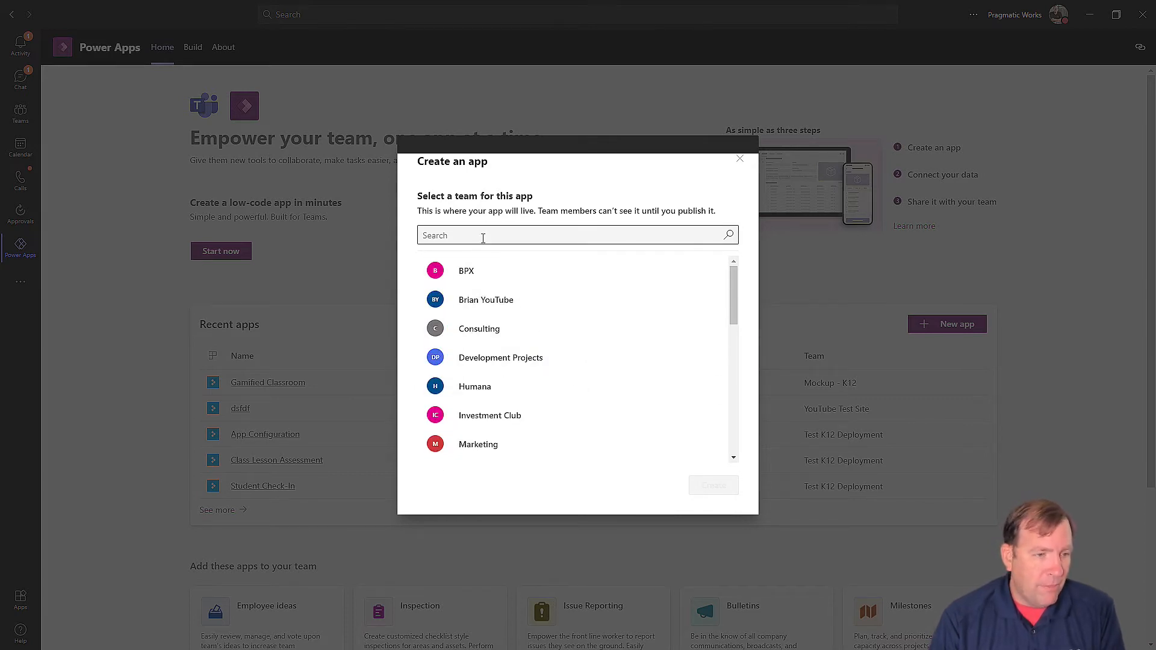
pyautogui.click(483, 304)
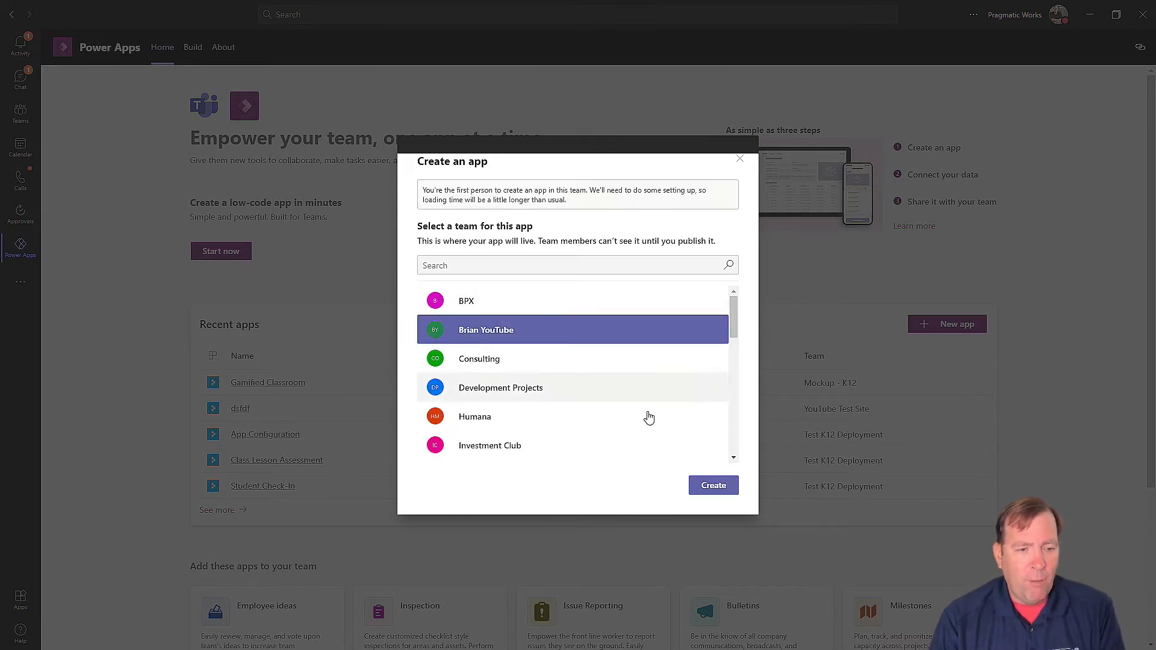
pyautogui.click(712, 484)
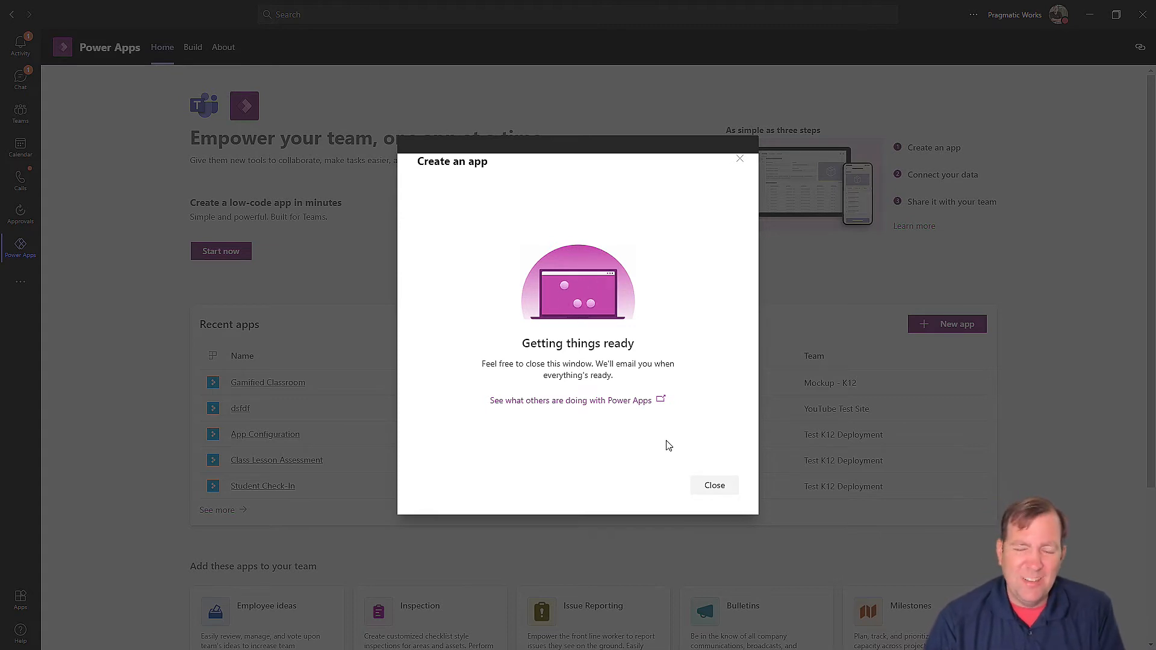
# Step: Close the setup notice, view apps by team, then return to the K12 GitHub repository
pyautogui.click(725, 487)
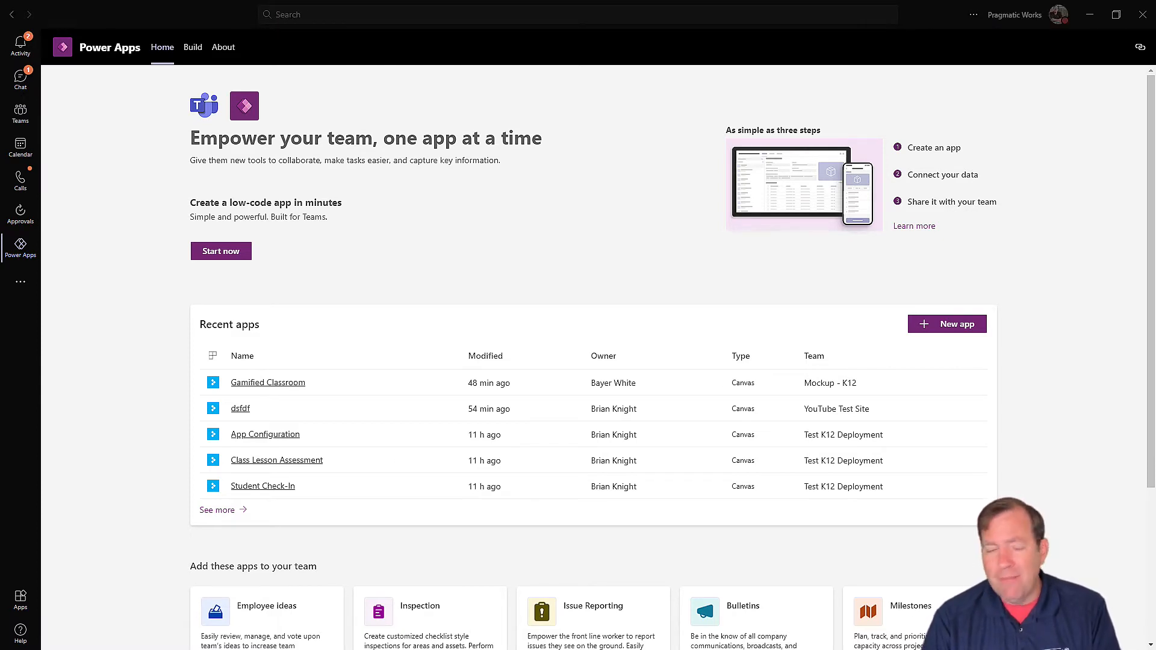
pyautogui.click(219, 512)
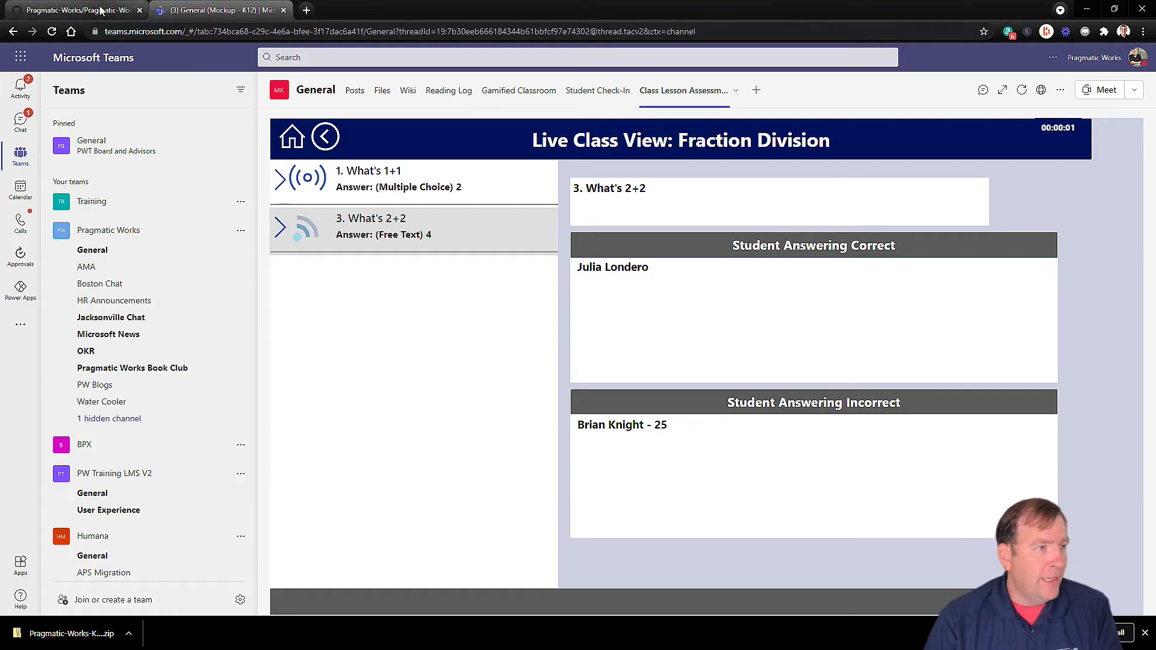
pyautogui.click(102, 11)
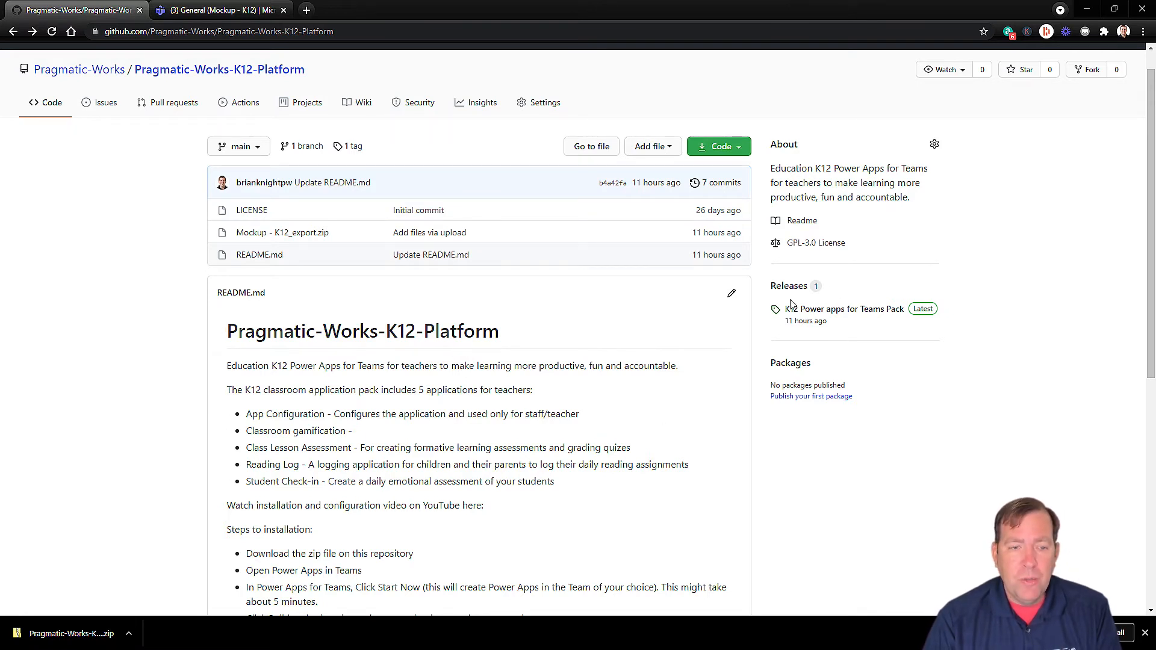
# Step: Download the K12 Power apps for Teams Pack source zip and show it in Downloads
pyautogui.click(815, 314)
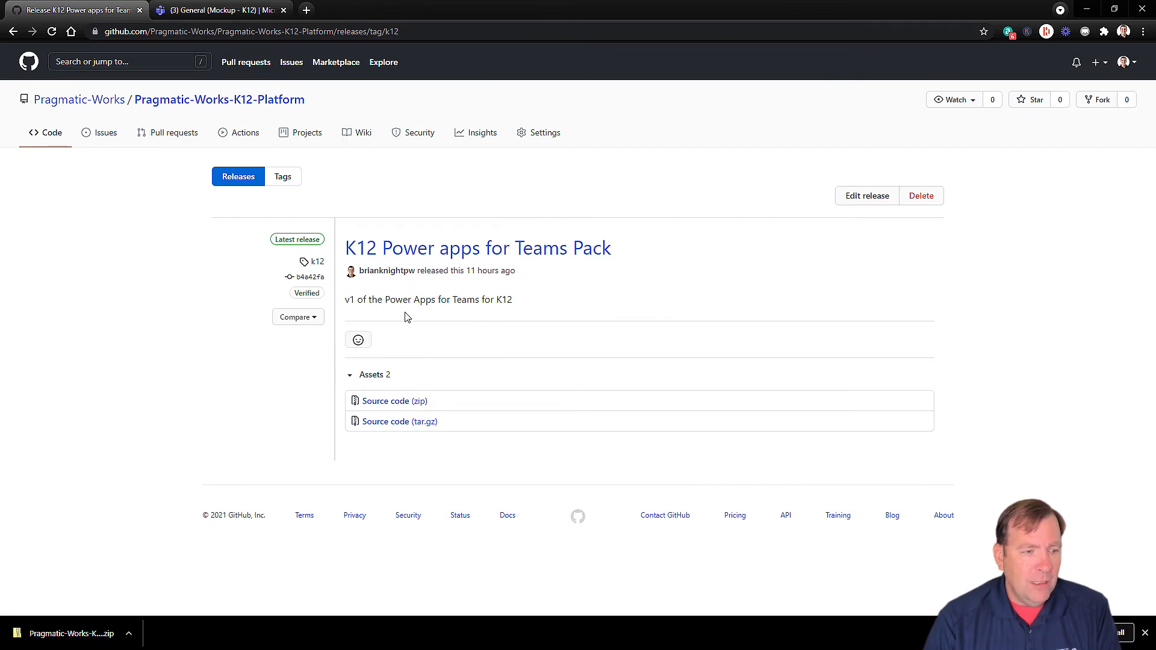
pyautogui.click(390, 409)
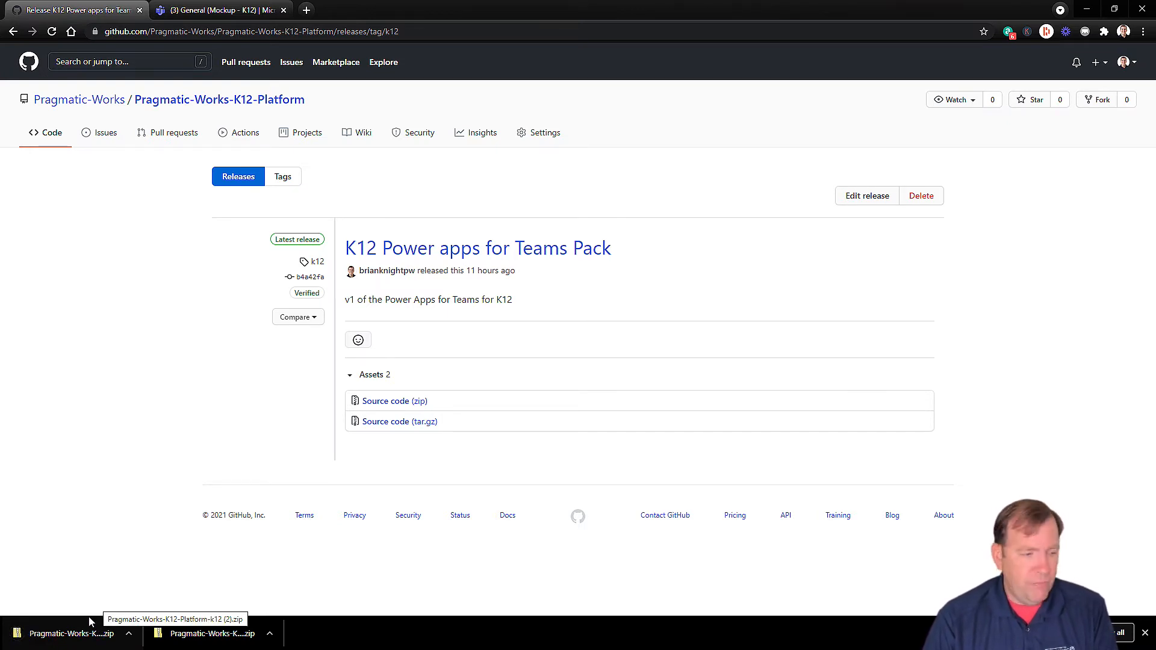
pyautogui.rightClick(92, 633)
pyautogui.click(147, 602)
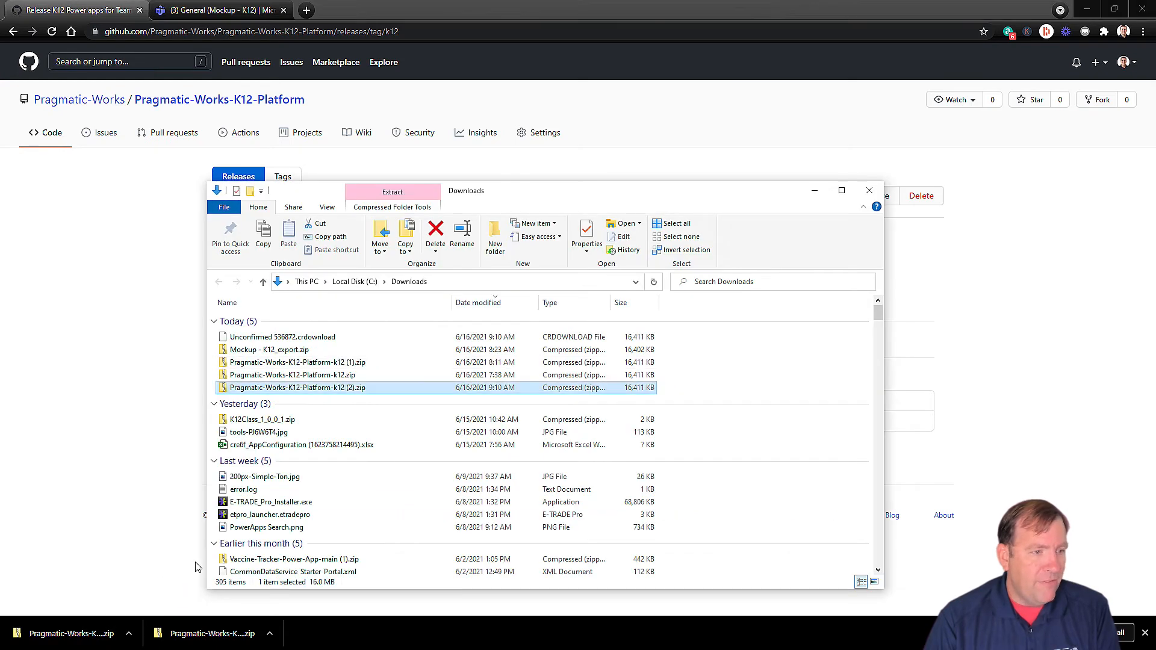
# Step: Extract the release zip and open the Pragmatic-Works-K12-Platform-k12 folder
pyautogui.doubleClick(345, 389)
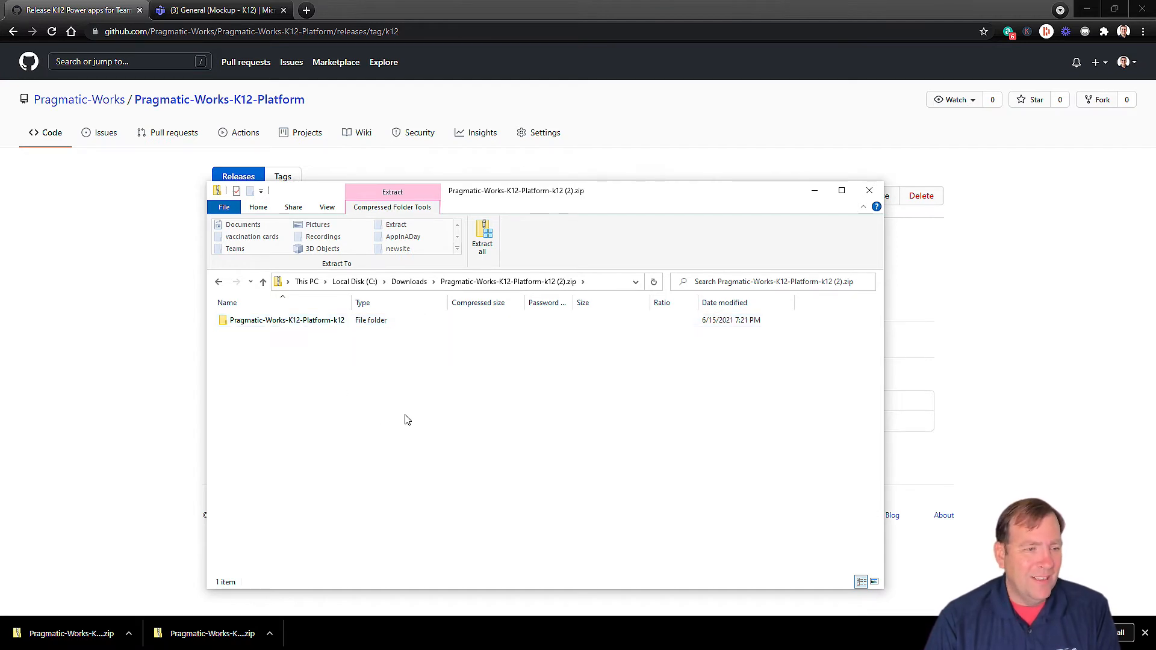
pyautogui.click(482, 238)
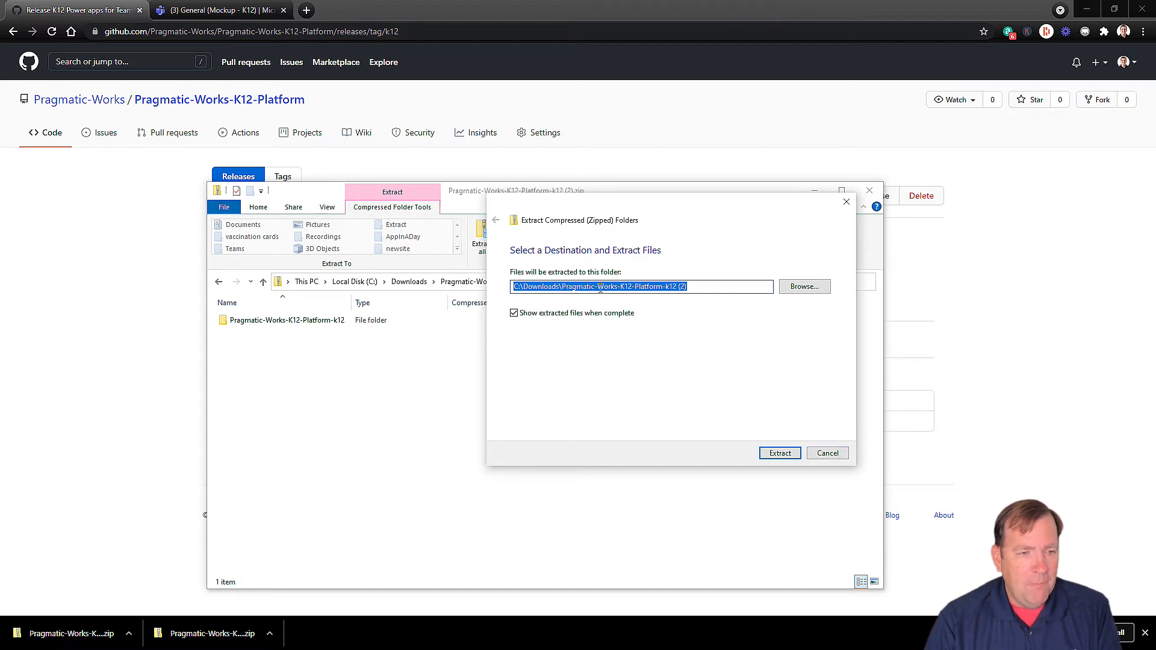
pyautogui.click(780, 453)
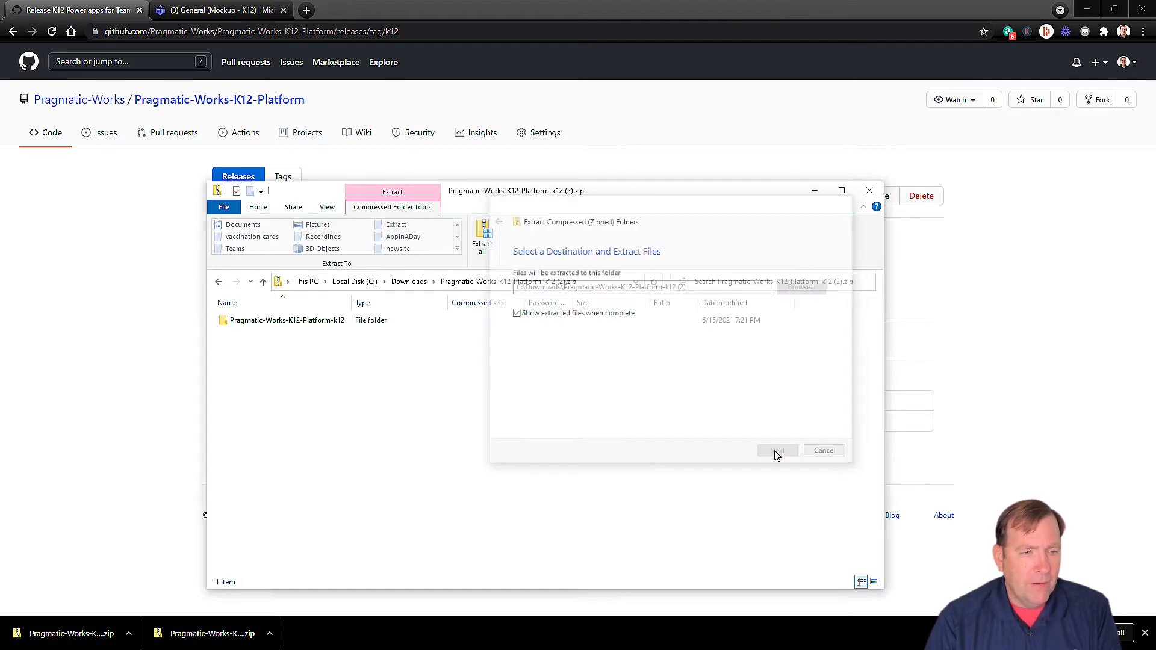
pyautogui.doubleClick(339, 338)
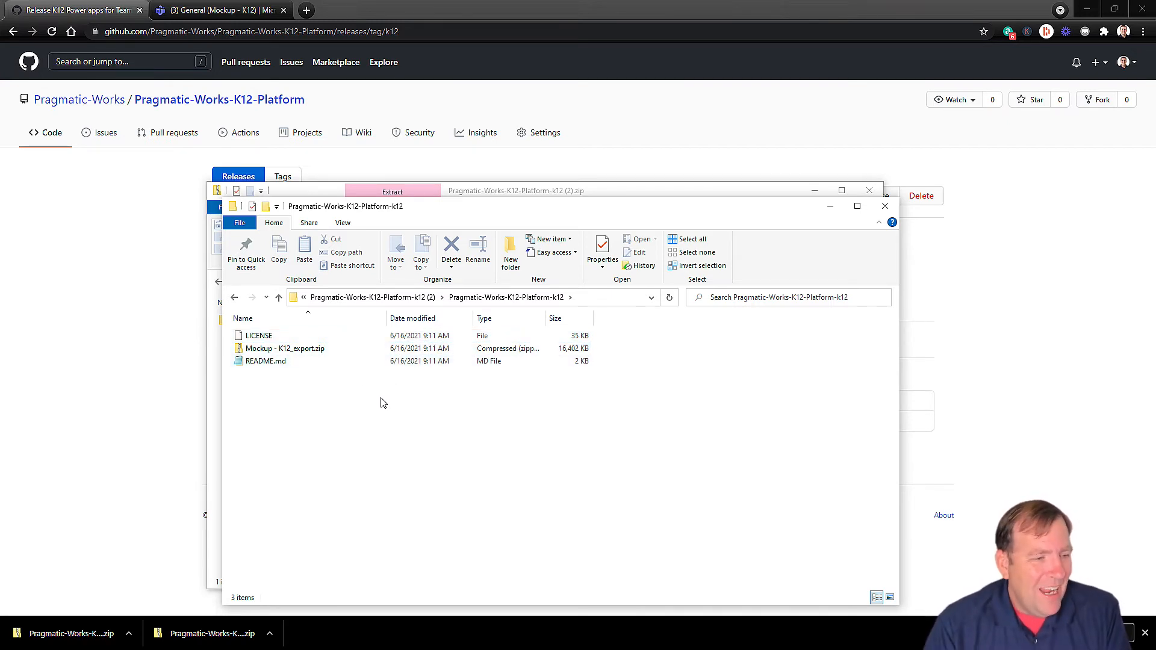
# Step: Review the three extracted files, then close the extracted folder window
pyautogui.moveTo(573, 210); pyautogui.dragTo(832, 138)
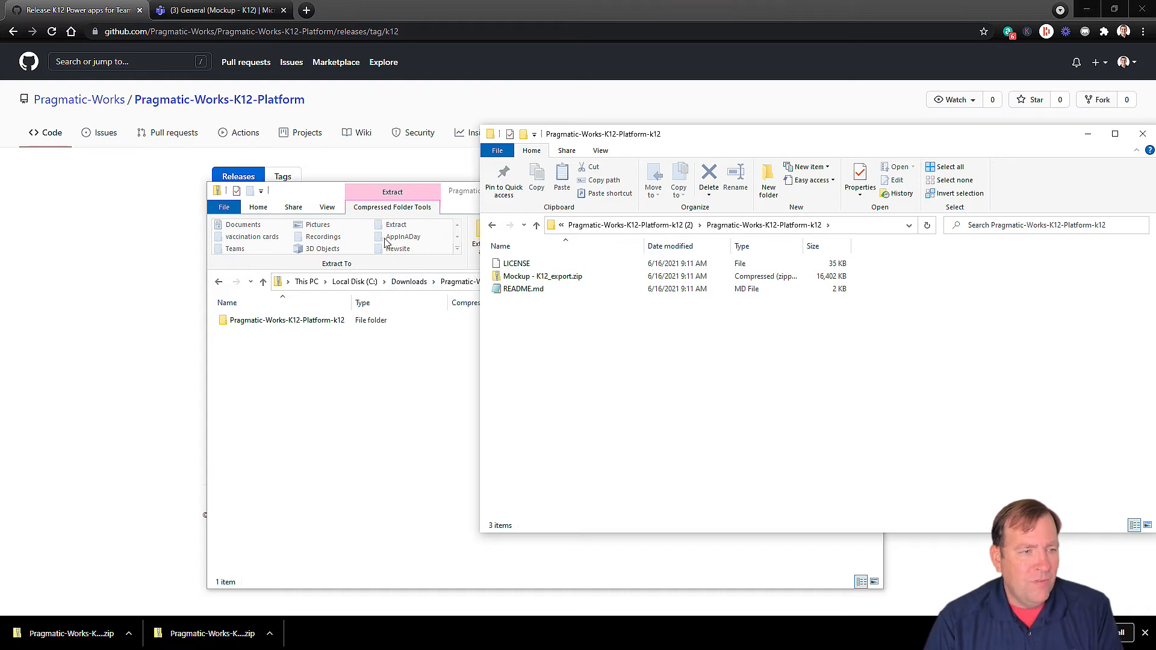
pyautogui.moveTo(600, 328); pyautogui.dragTo(522, 283)
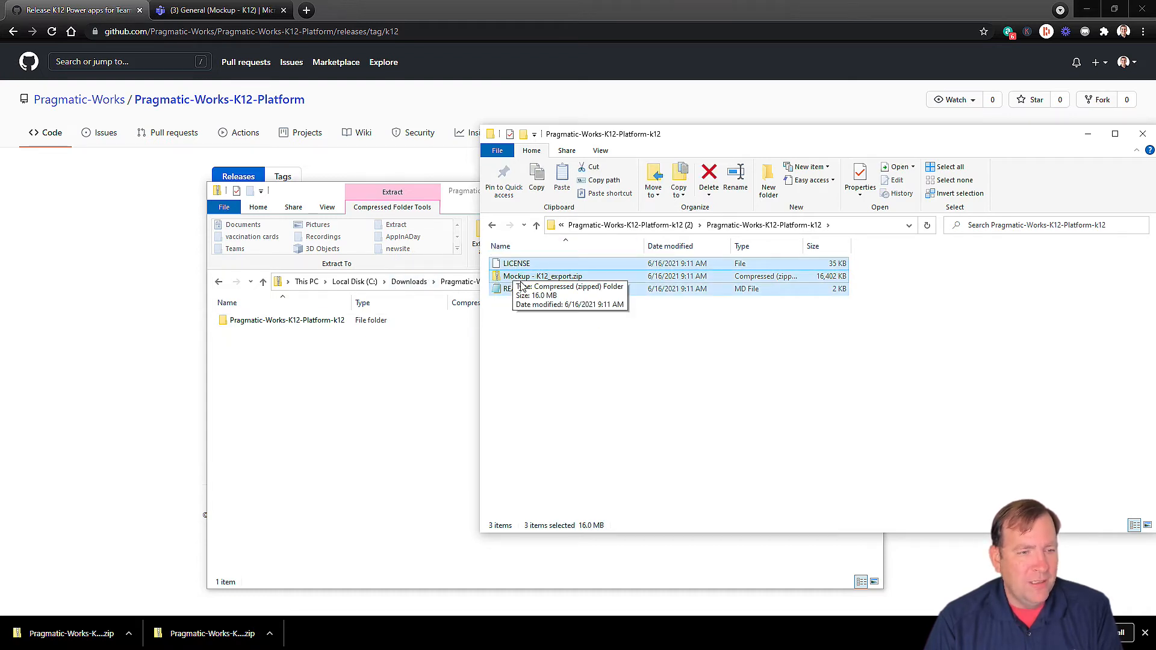
pyautogui.click(570, 346)
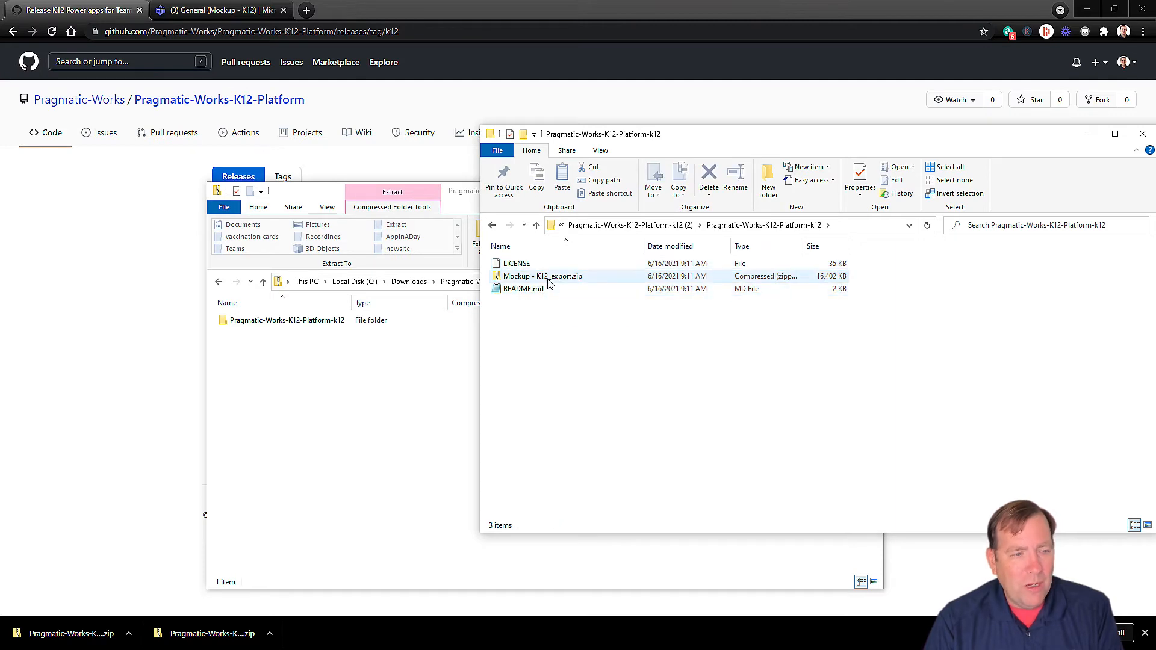
pyautogui.moveTo(636, 356); pyautogui.dragTo(313, 394)
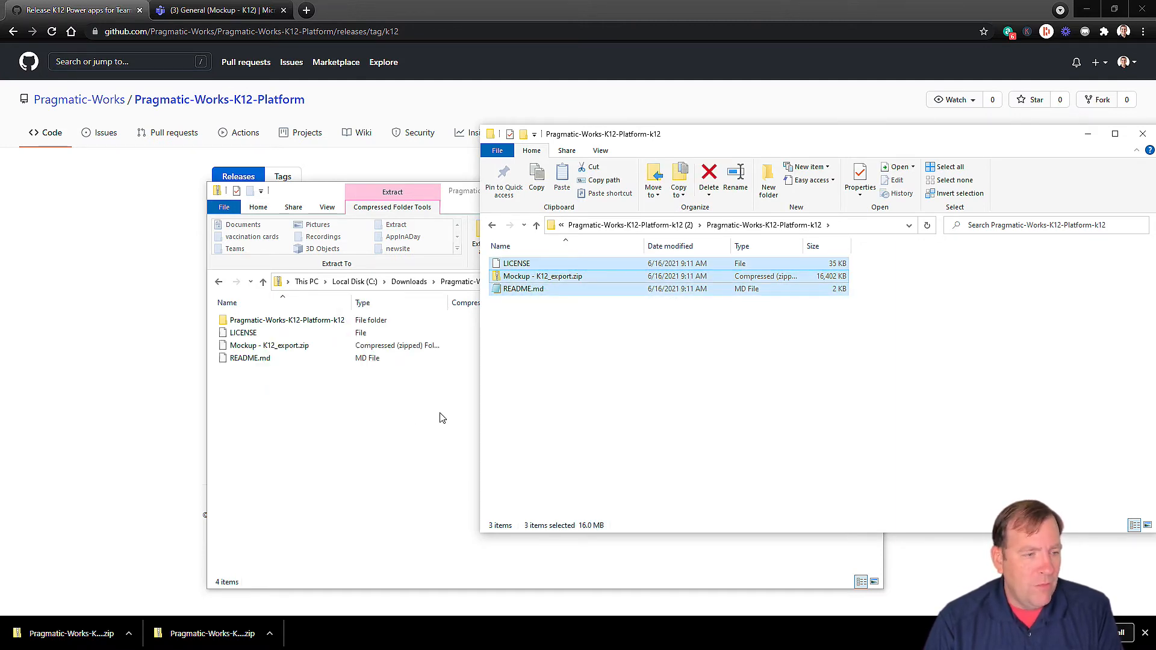
pyautogui.click(1142, 134)
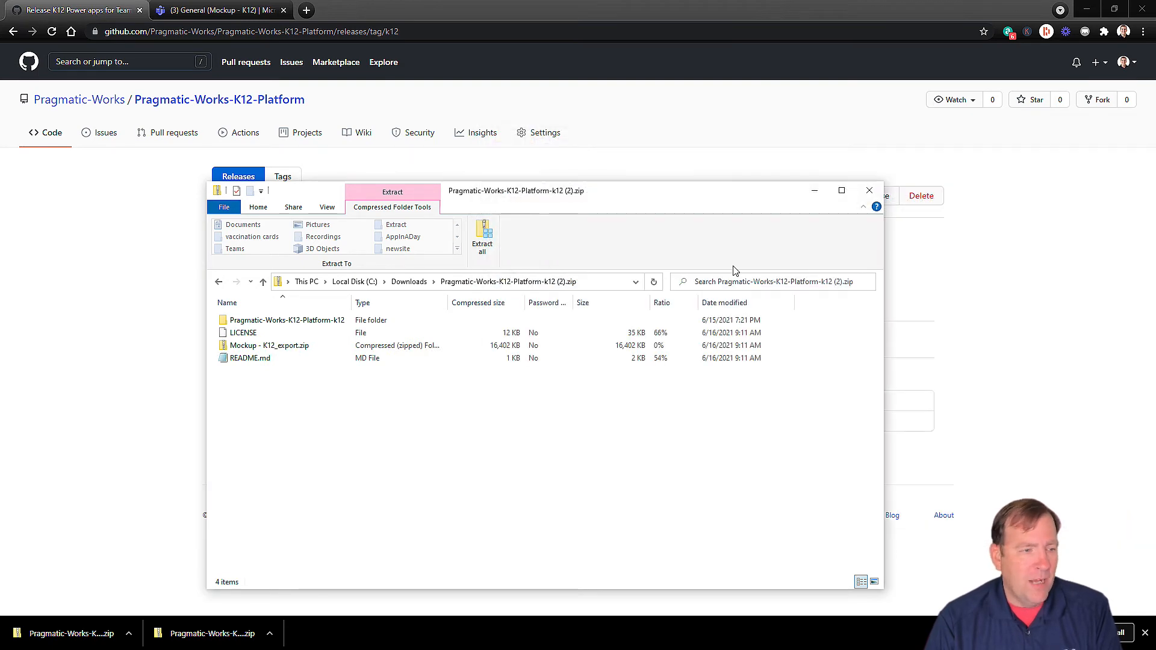
# Step: Inspect Mockup - K12_export.zip in the downloaded zip, then return to the GitHub release page
pyautogui.click(287, 350)
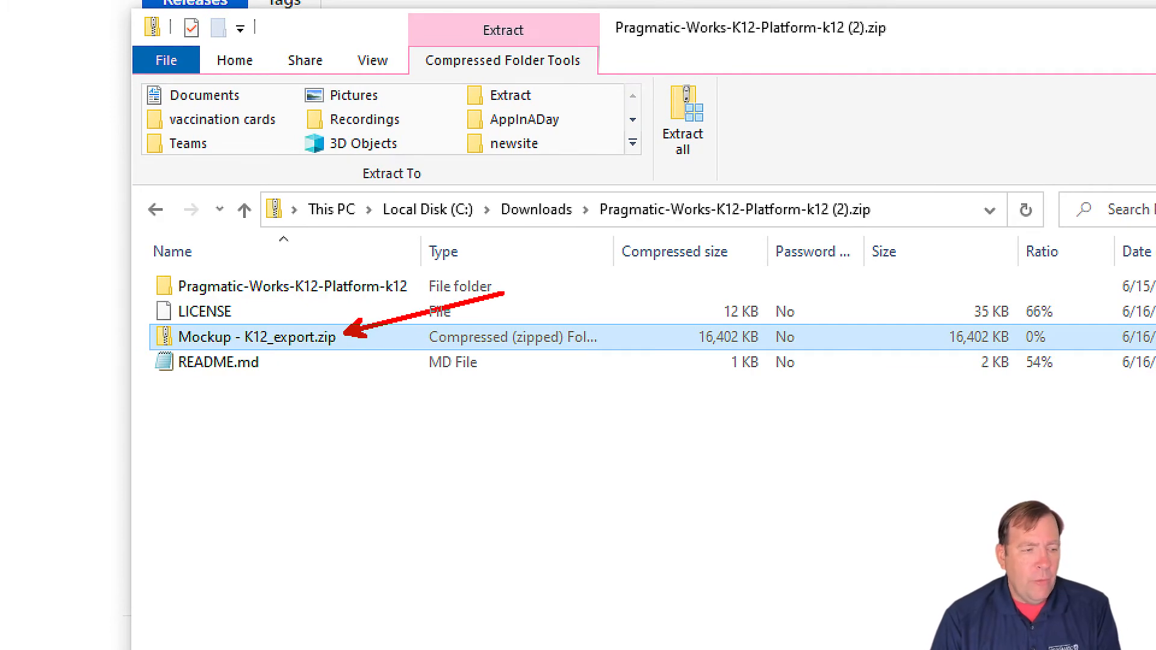
pyautogui.moveTo(504, 294); pyautogui.dragTo(516, 288)
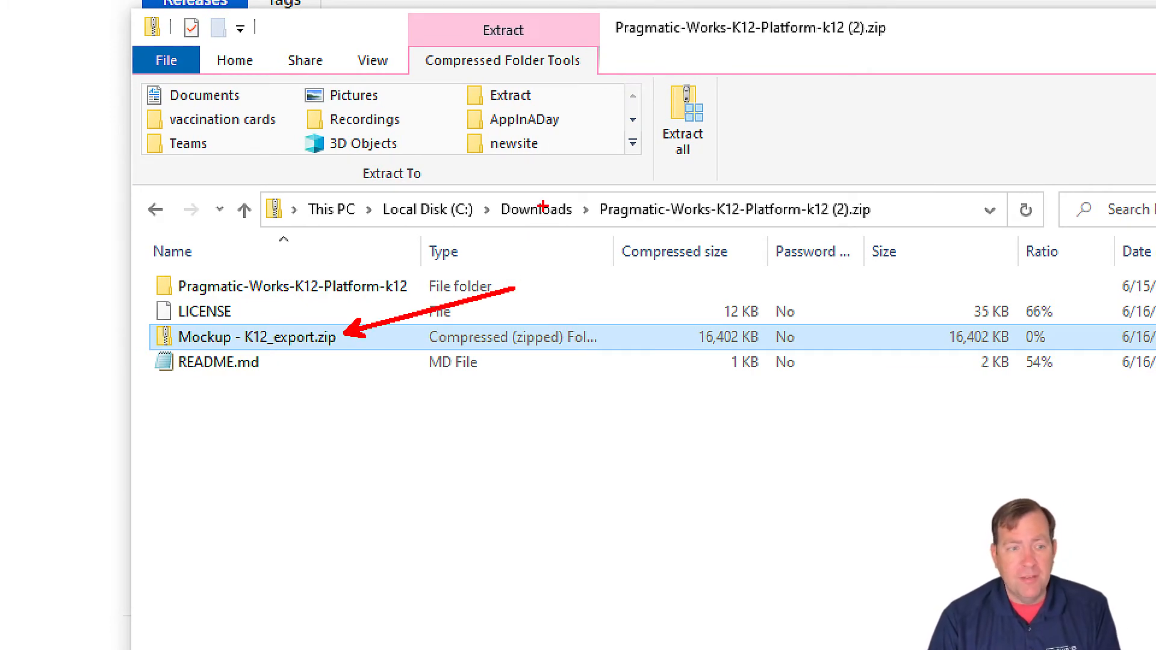
pyautogui.moveTo(257, 370); pyautogui.dragTo(368, 432)
pyautogui.press('Escape')
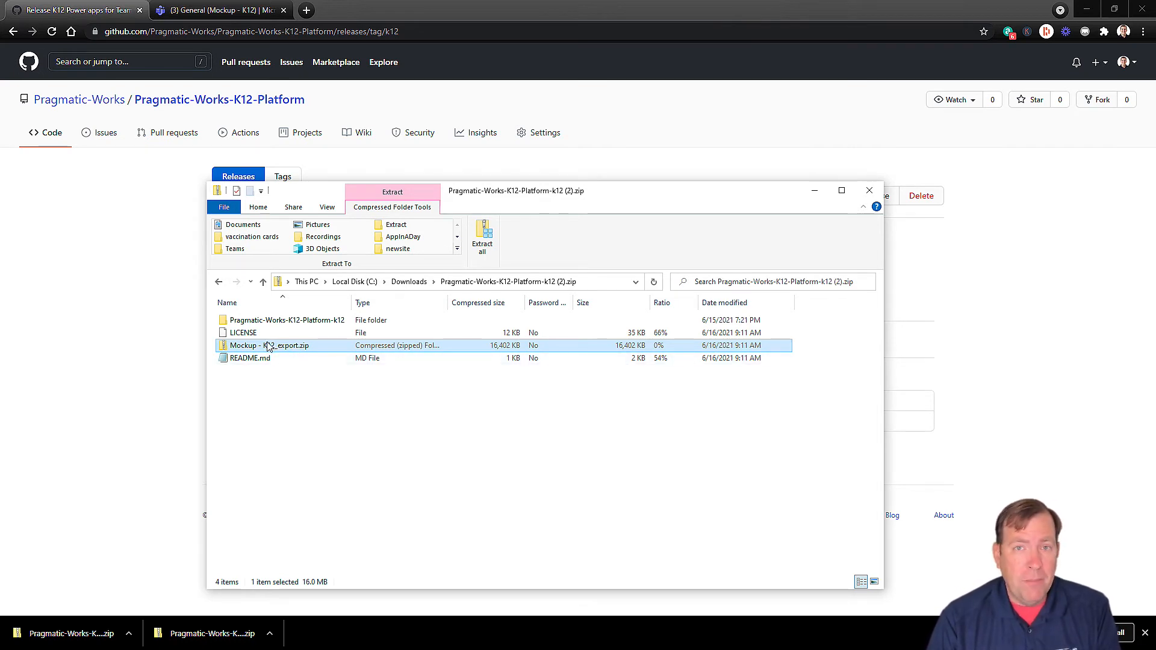
pyautogui.click(313, 323)
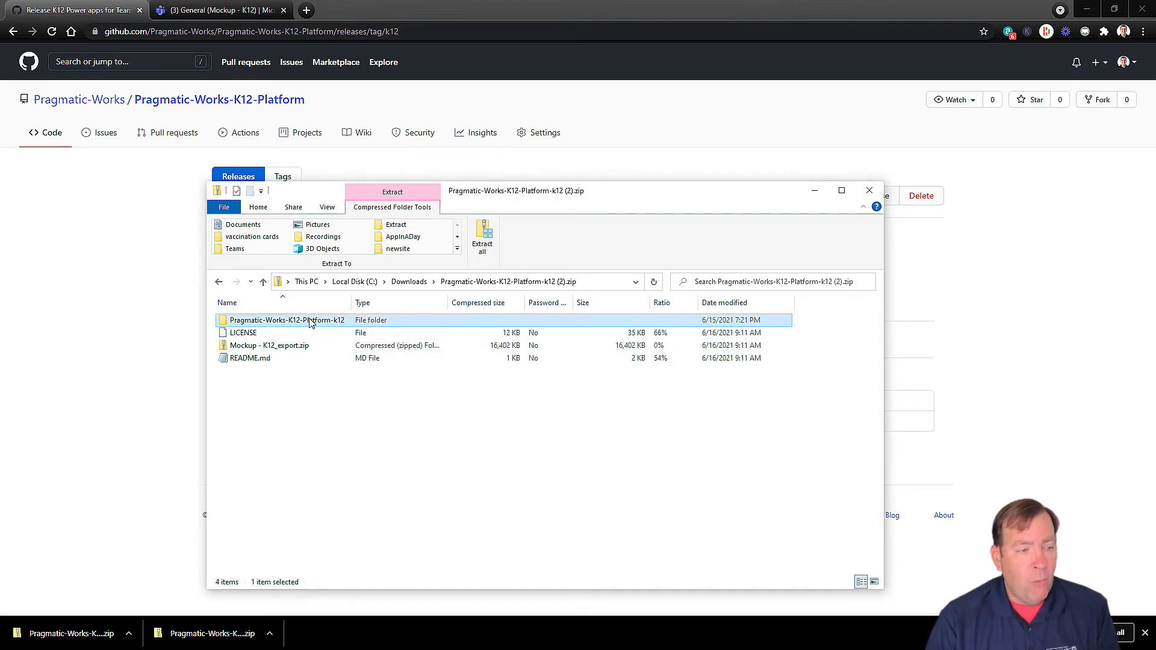
pyautogui.click(284, 348)
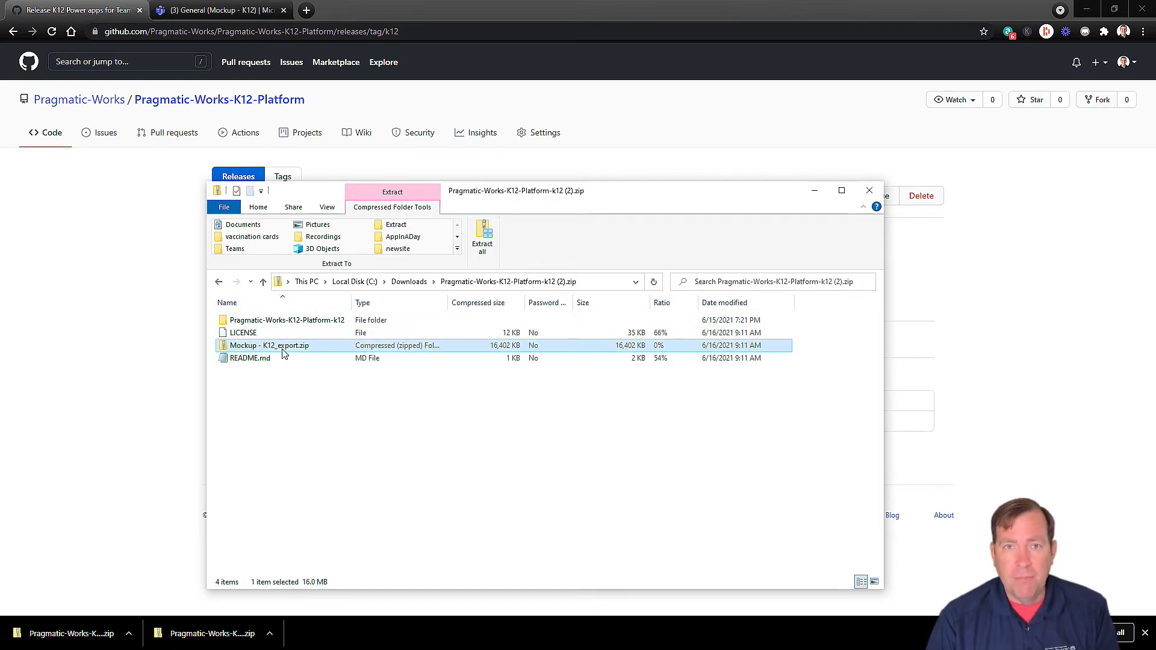
pyautogui.click(101, 378)
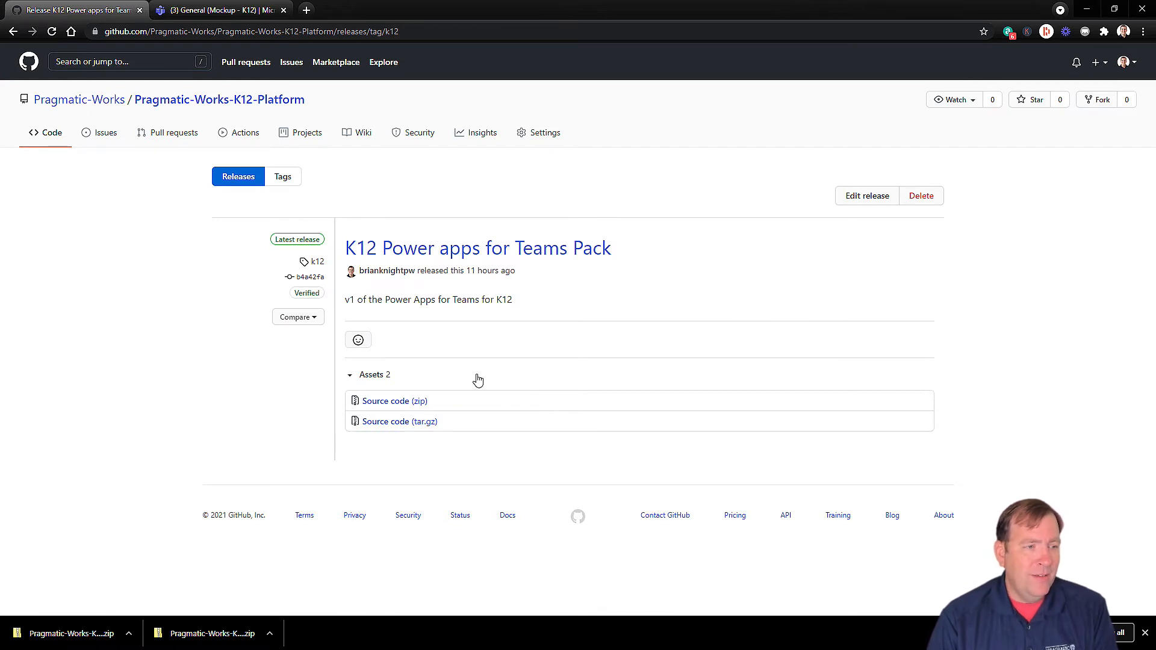
# Step: Pick another team in the Power Apps Build sidebar and dismiss its ready notice
pyautogui.click(239, 19)
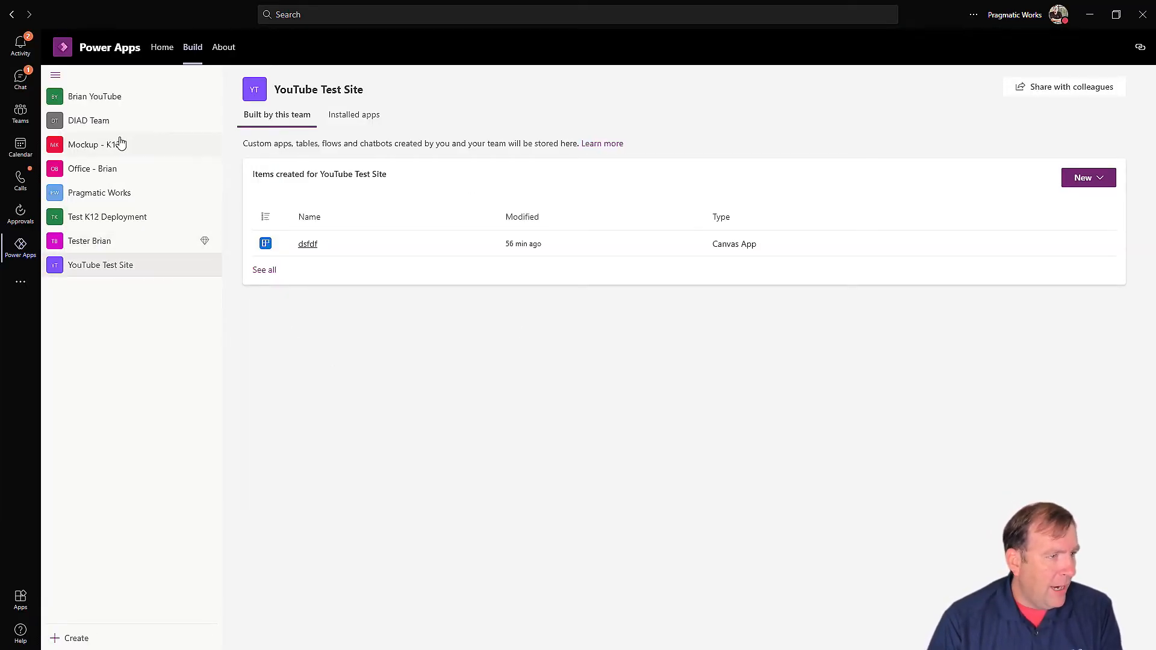
pyautogui.click(116, 99)
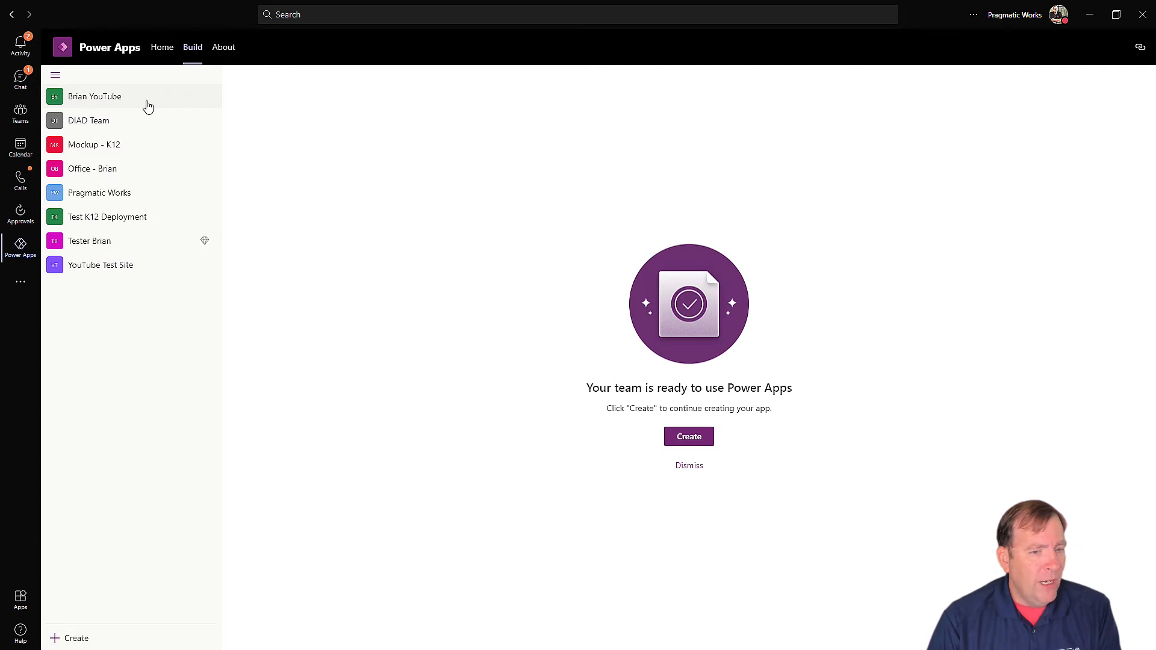
pyautogui.click(690, 465)
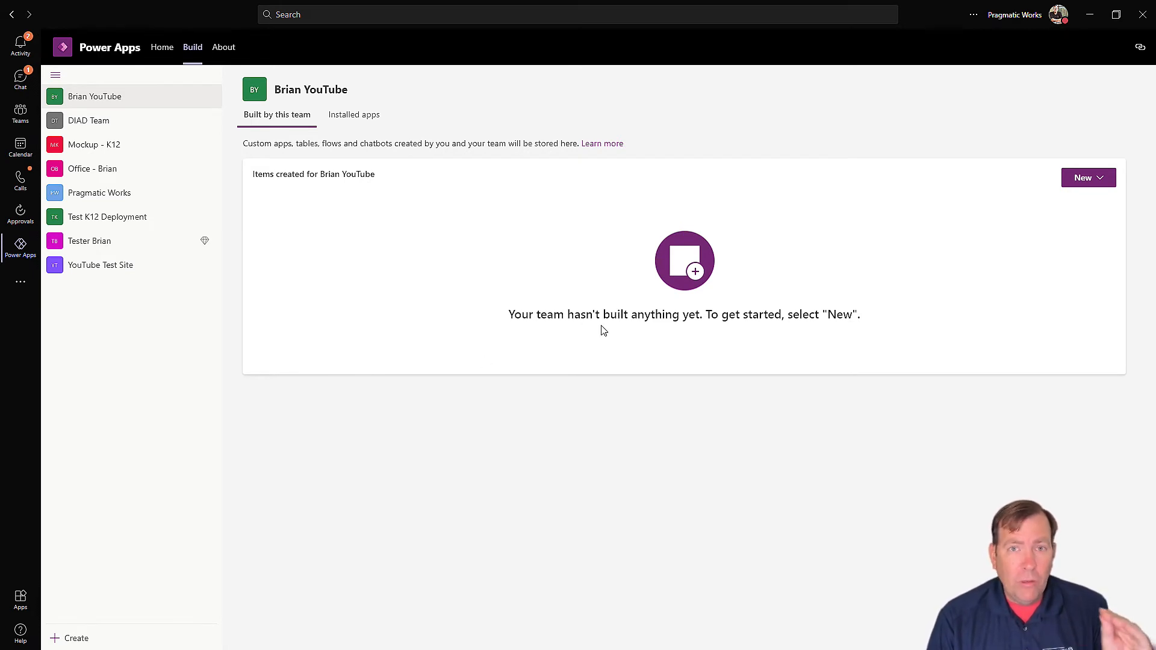
pyautogui.click(1074, 178)
# Step: Create a new canvas app named 'fdsfsdf' and save it
pyautogui.click(1063, 205)
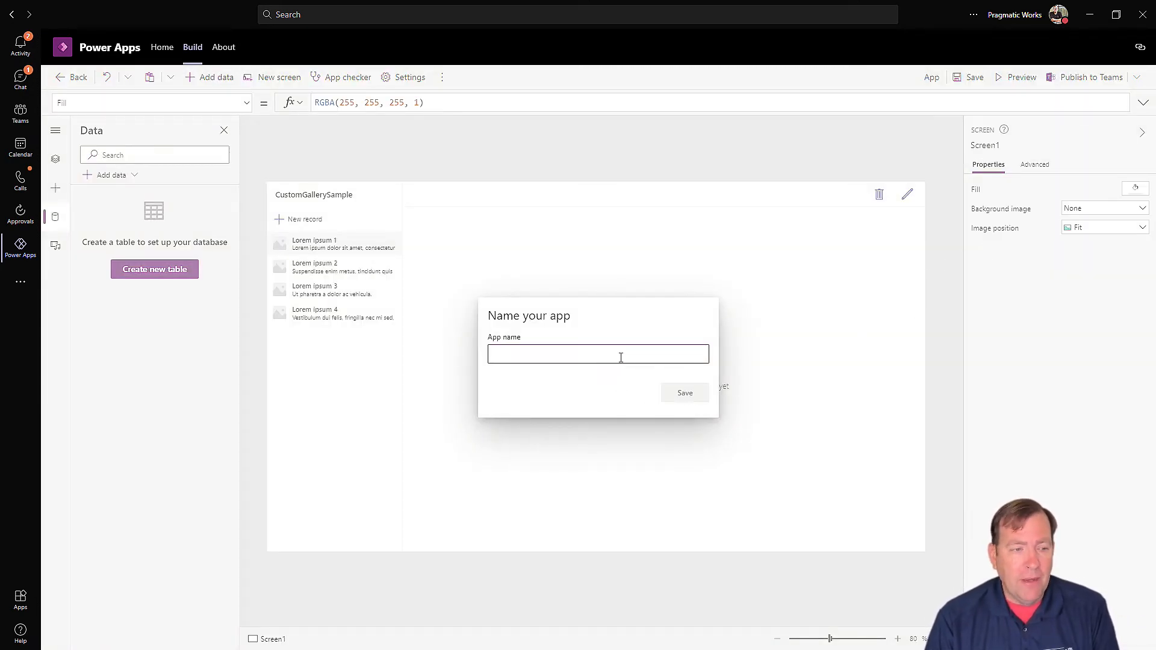
pyautogui.write('fdsfsdf')
pyautogui.click(699, 391)
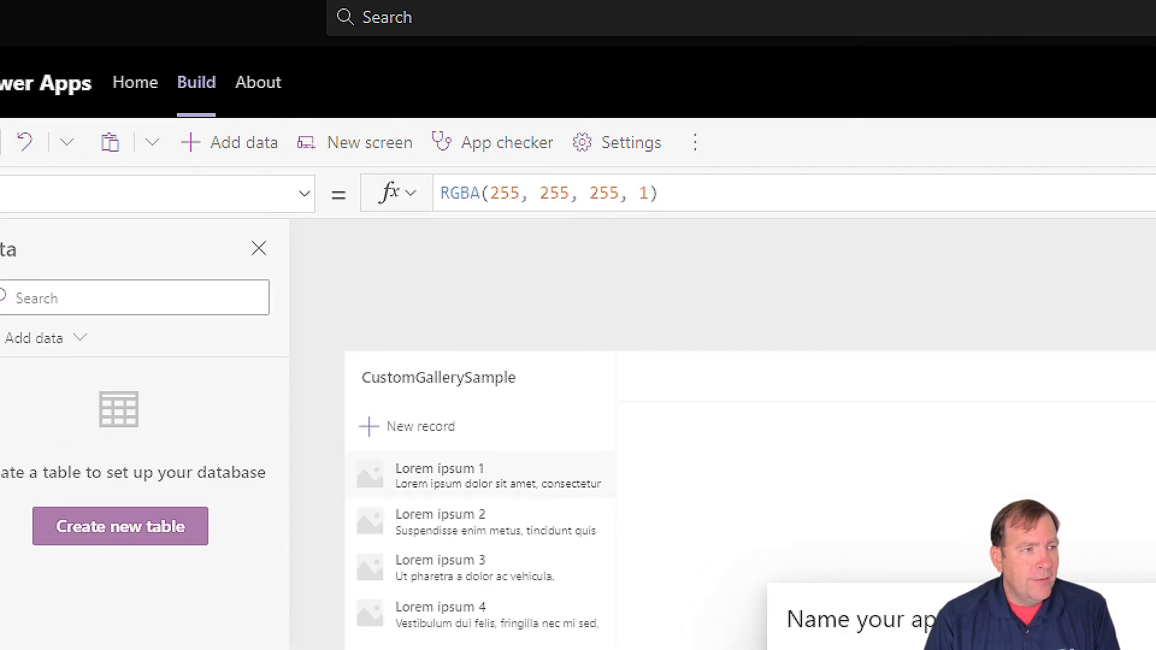
# Step: Go back to the team's Build page and show the full list of team items
pyautogui.click(181, 81)
pyautogui.moveTo(192, 93); pyautogui.dragTo(117, 174)
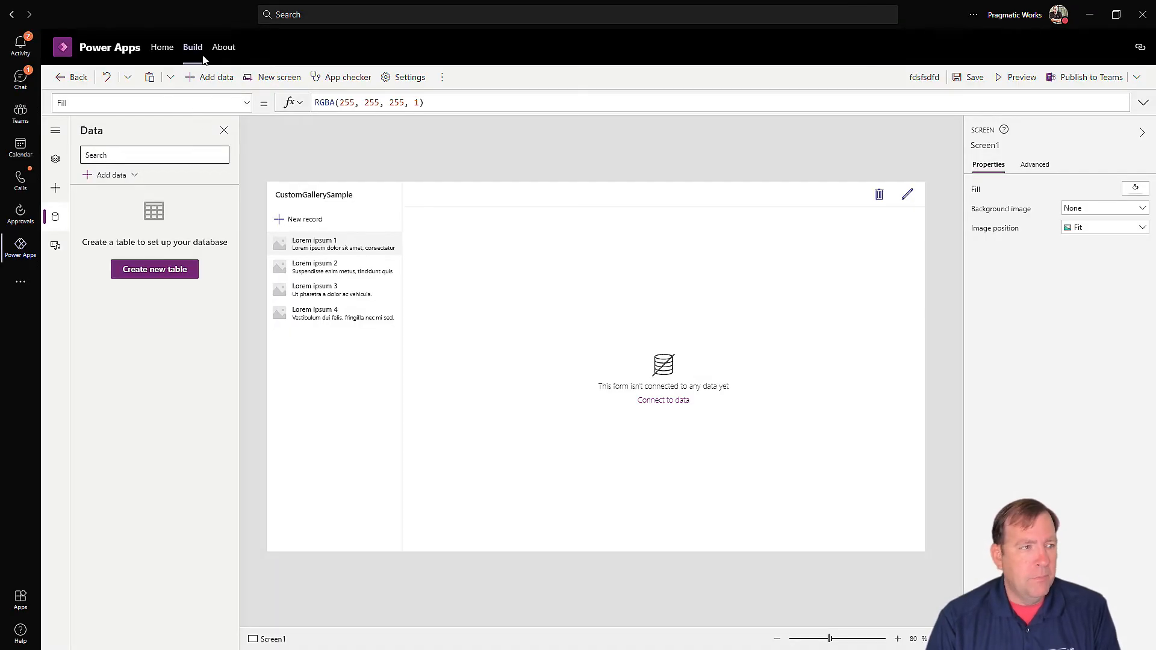
pyautogui.click(212, 83)
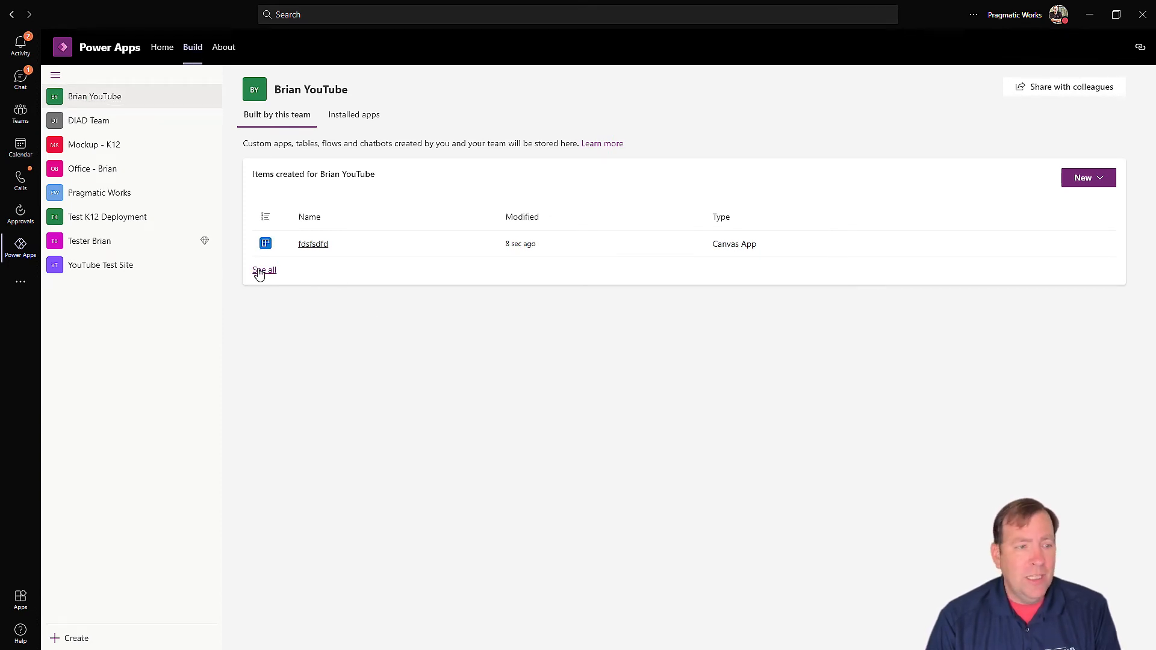
pyautogui.click(259, 272)
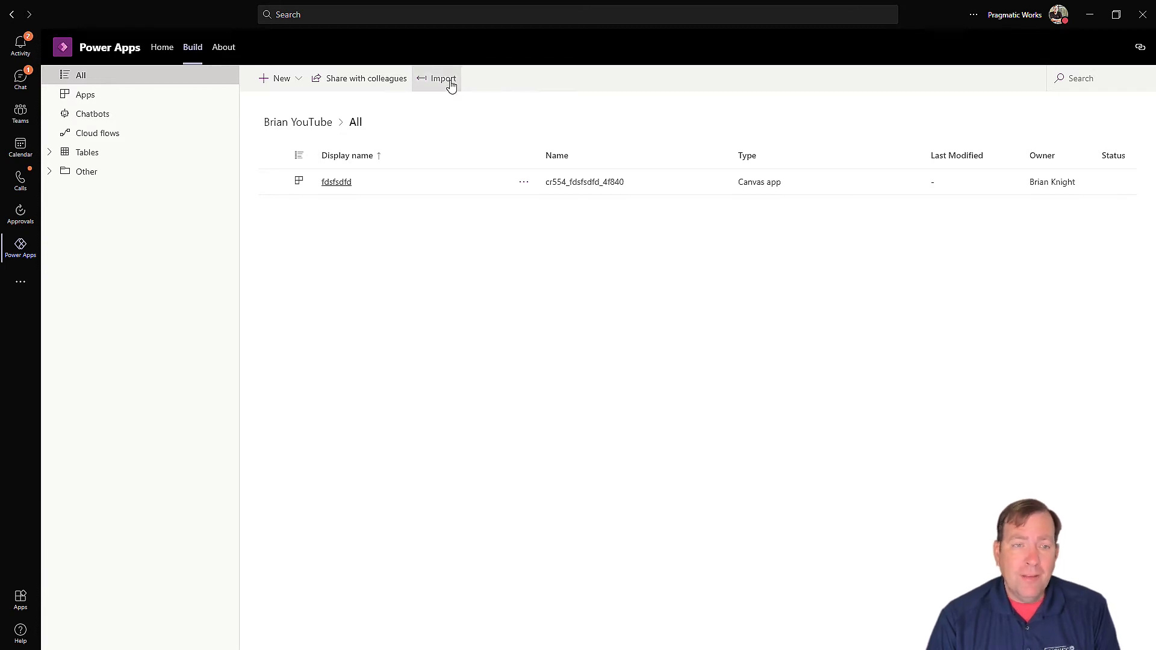
# Step: Start a solution import and browse into the Pragmatic-Works-K12-Platform-k12 (2) folder
pyautogui.click(451, 84)
pyautogui.click(807, 122)
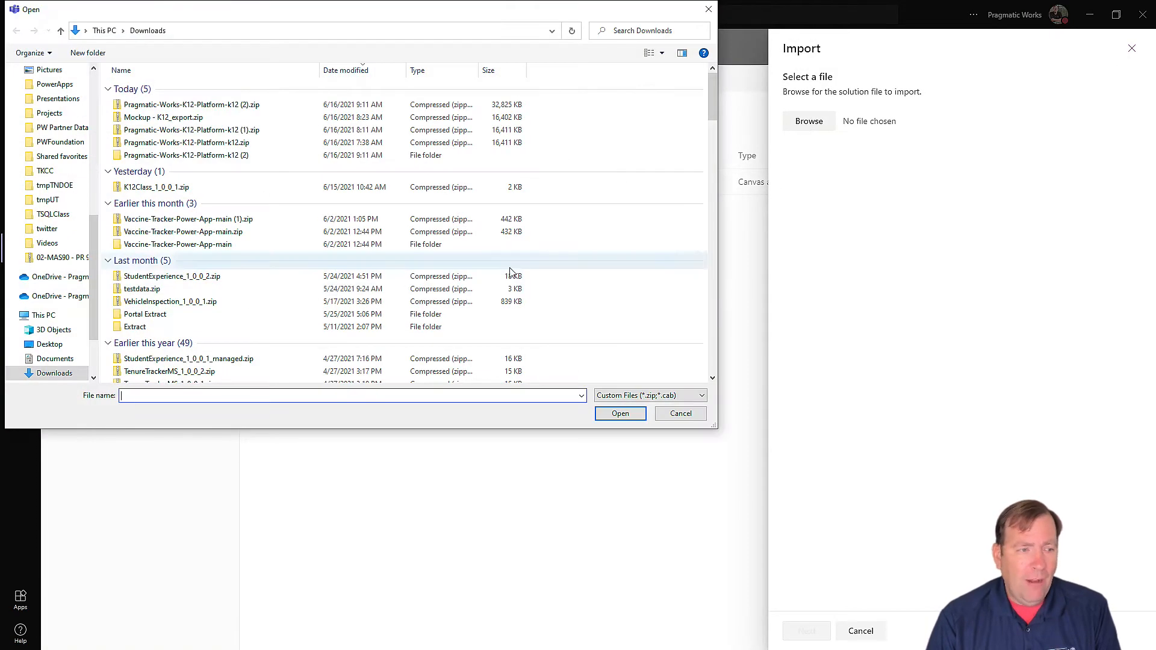
pyautogui.write('C:\\Downloads\\Pragmatic-Works-K12-Platform-k12 (2)')
pyautogui.click(619, 416)
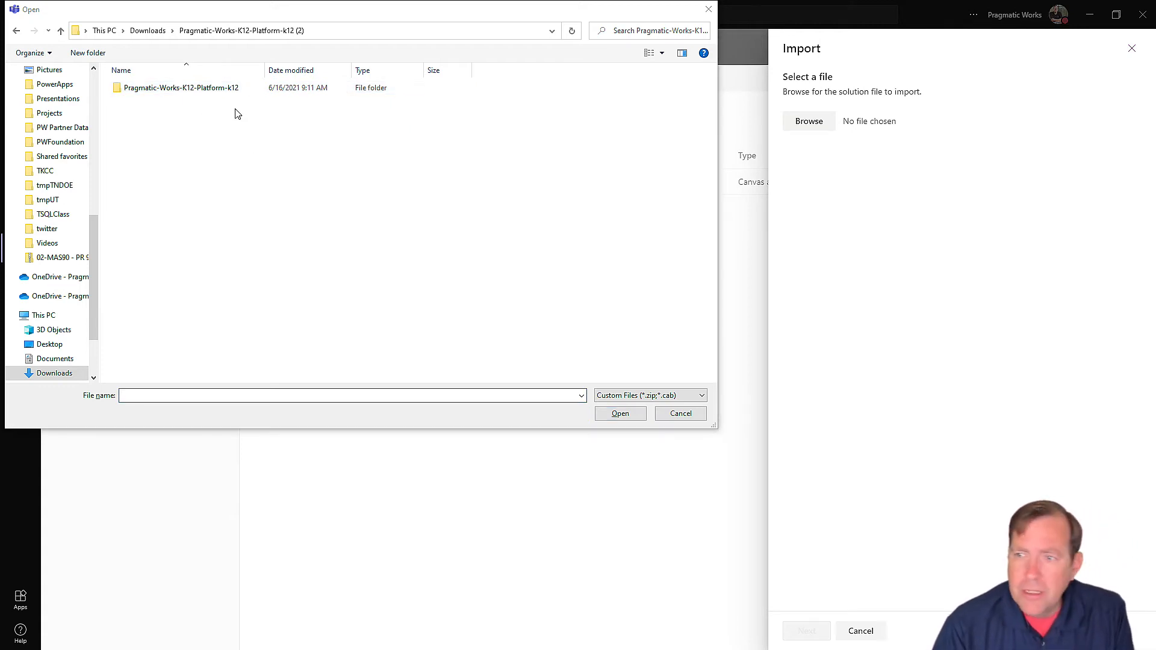
# Step: Point the file dialog at the Mockup - K12_export.zip folder path copied from Explorer
pyautogui.hotkey('alt', 'Tab')
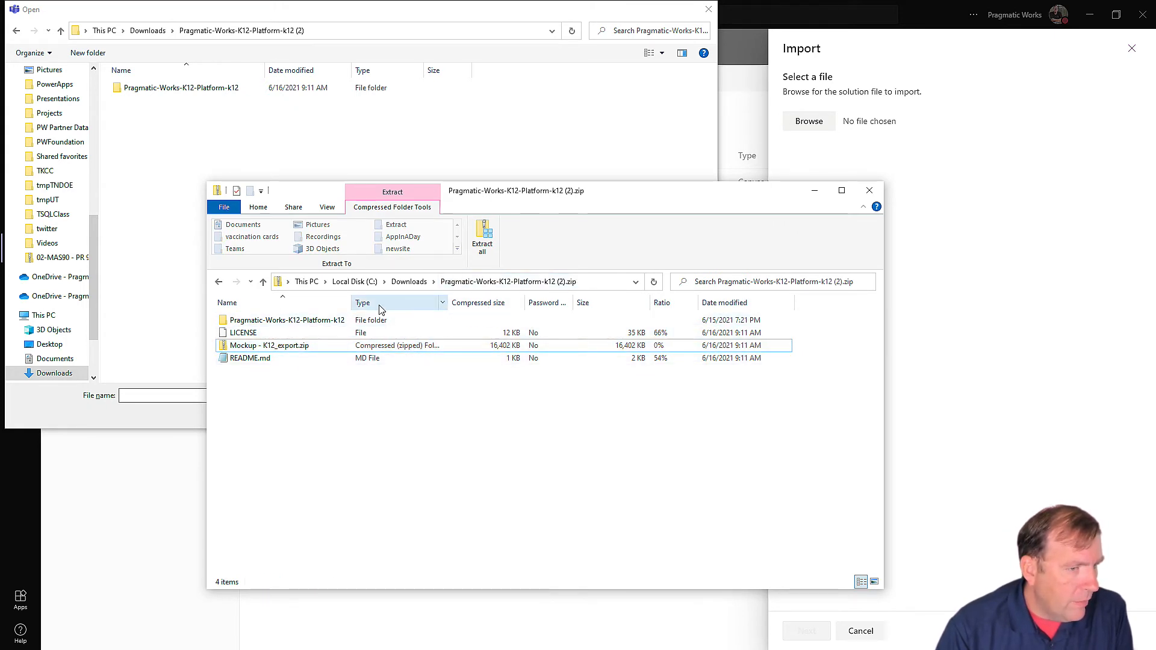
pyautogui.moveTo(347, 303); pyautogui.dragTo(482, 303)
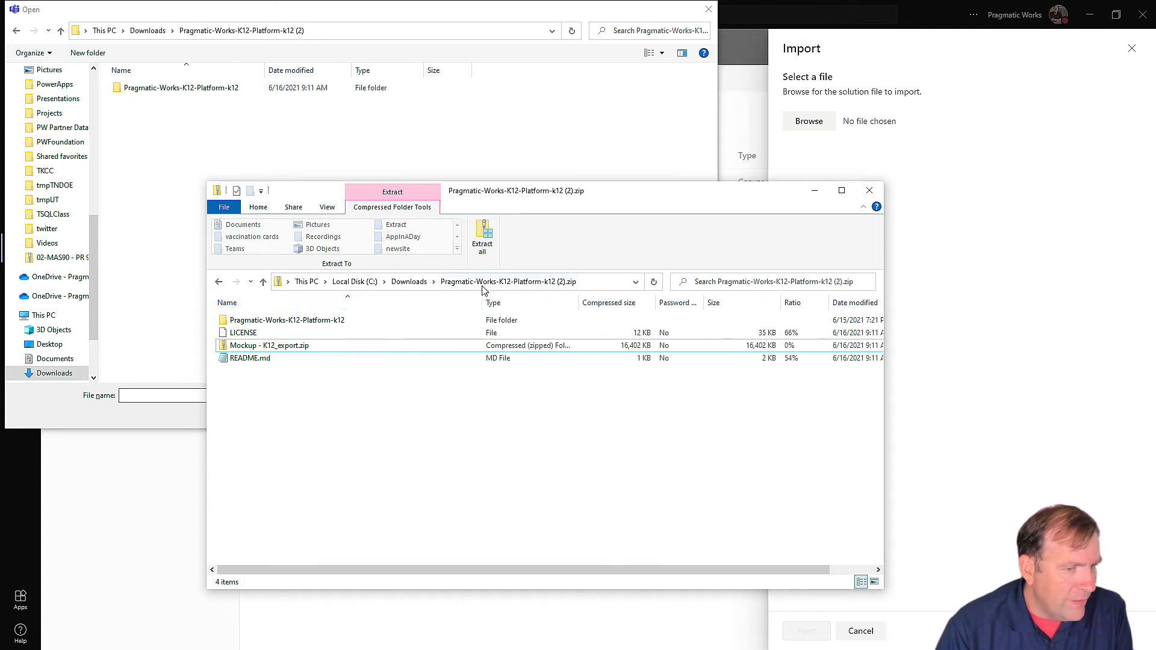
pyautogui.click(458, 347)
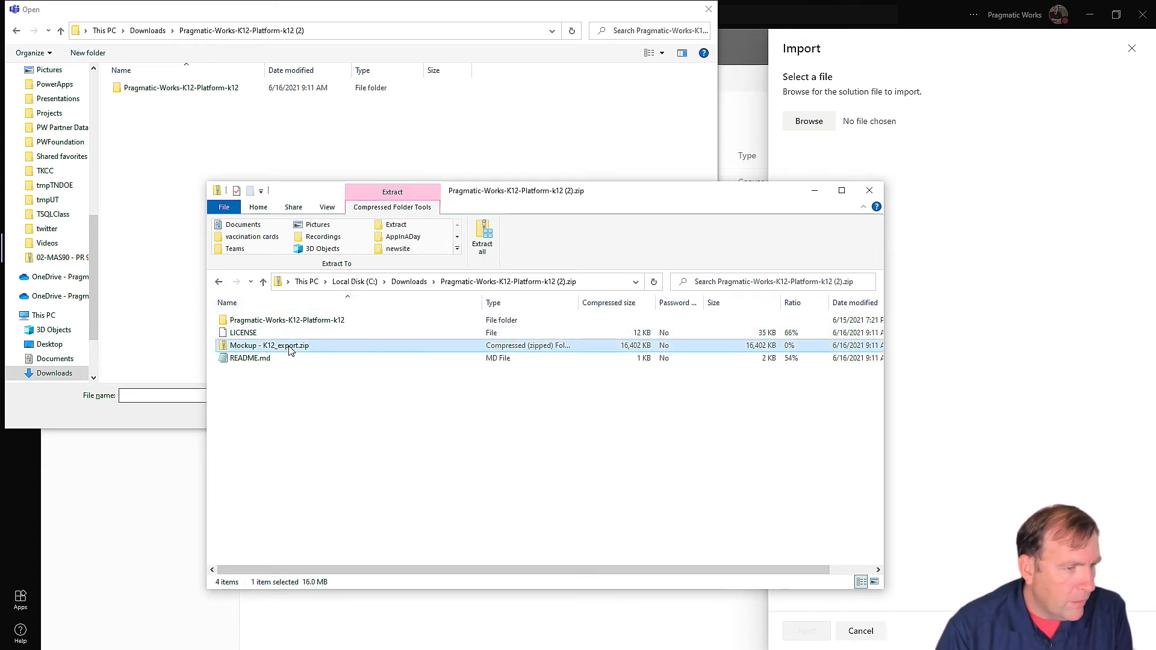
pyautogui.click(603, 284)
pyautogui.hotkey('ctrl', 'c')
pyautogui.click(327, 30)
pyautogui.hotkey('ctrl', 'v')
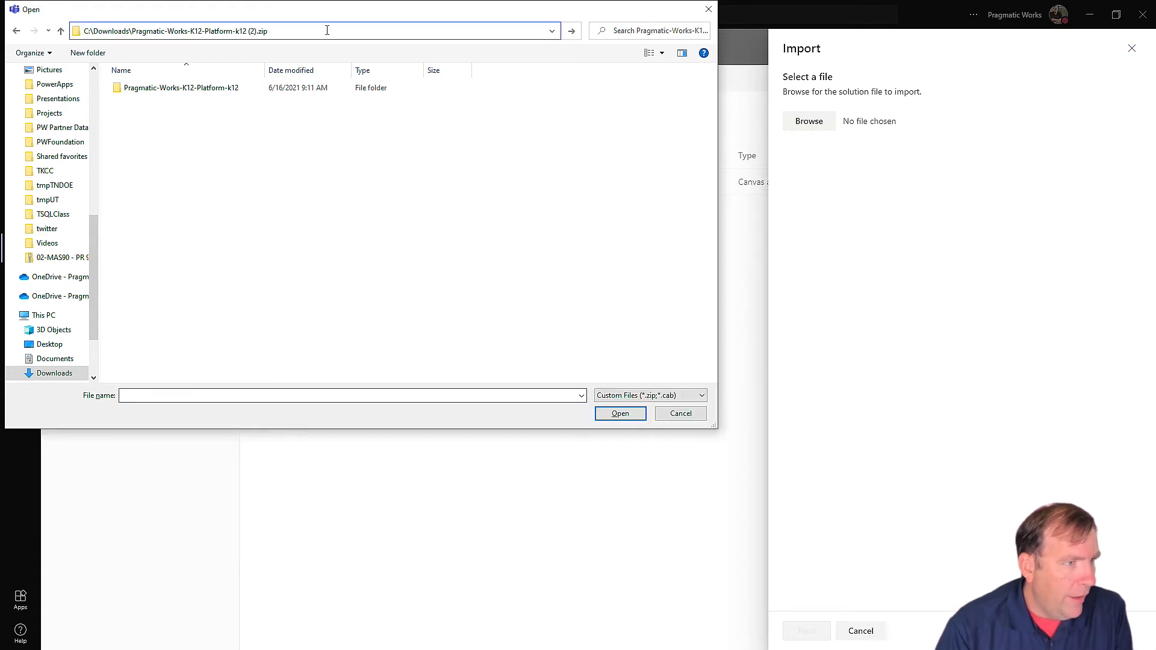
pyautogui.press('Return')
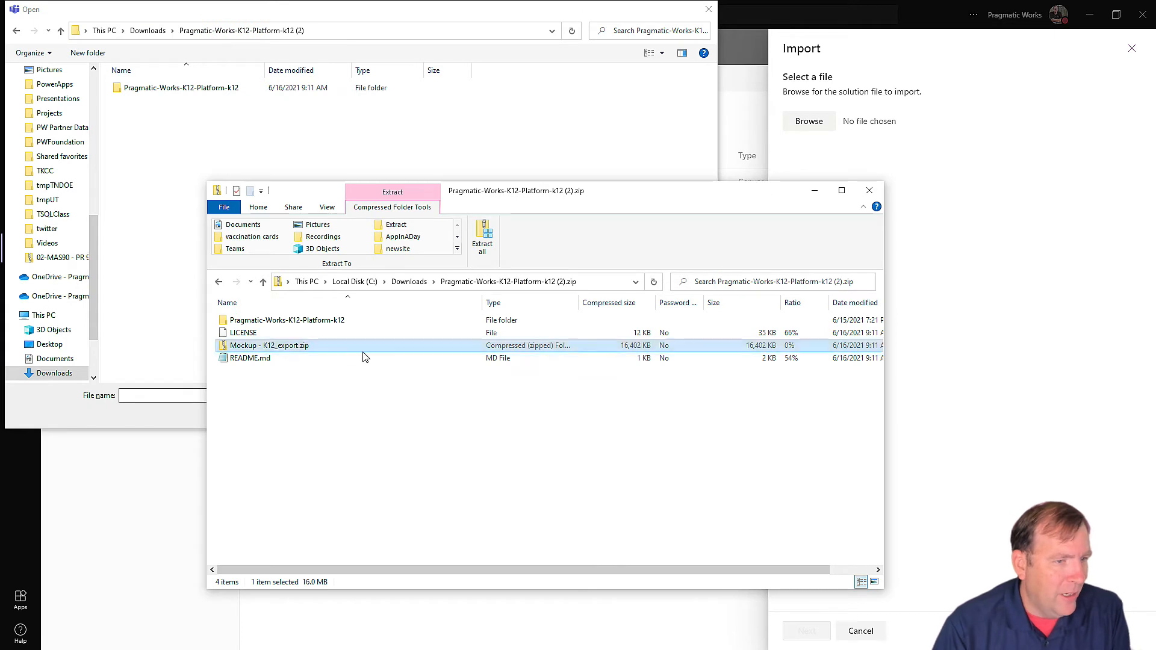
# Step: Copy LICENSE, Mockup - K12_export.zip and README.md into Downloads, then choose the Mockup zip
pyautogui.moveTo(385, 406); pyautogui.dragTo(223, 336)
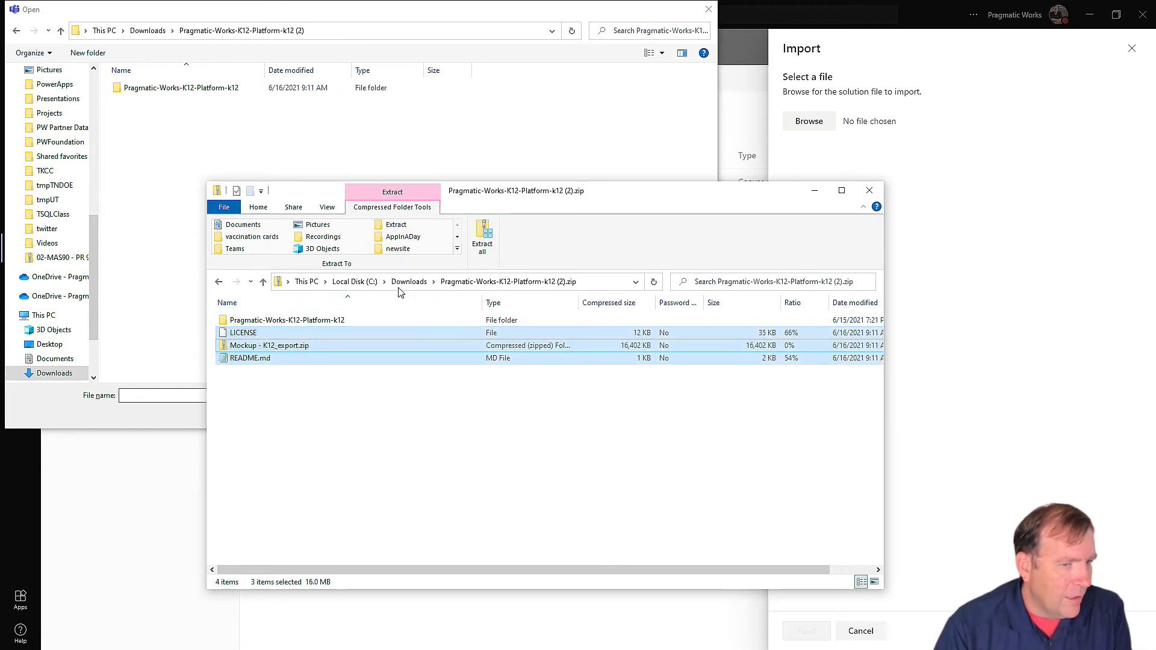
pyautogui.click(420, 283)
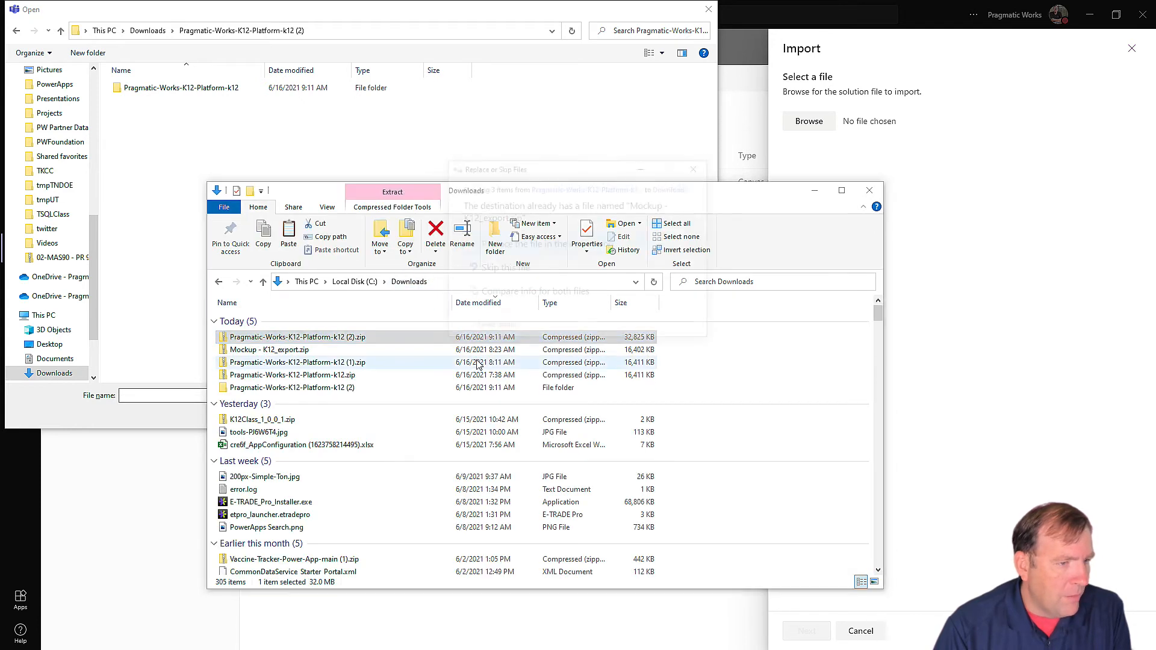
pyautogui.click(544, 247)
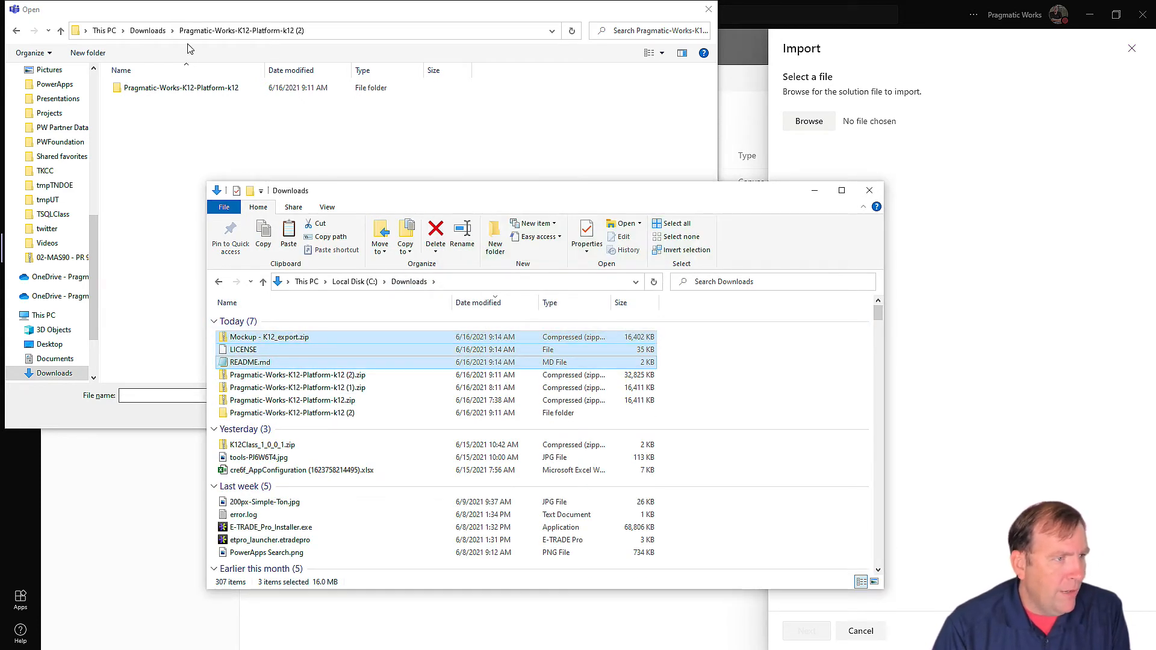
pyautogui.click(148, 31)
pyautogui.click(199, 105)
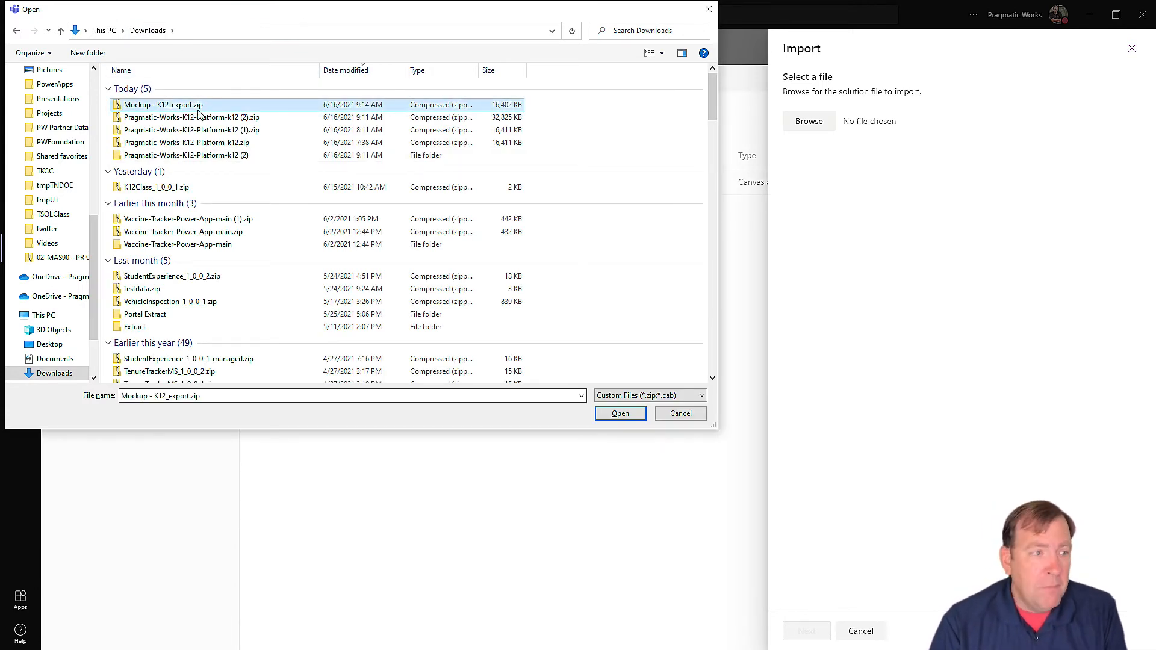
pyautogui.doubleClick(198, 105)
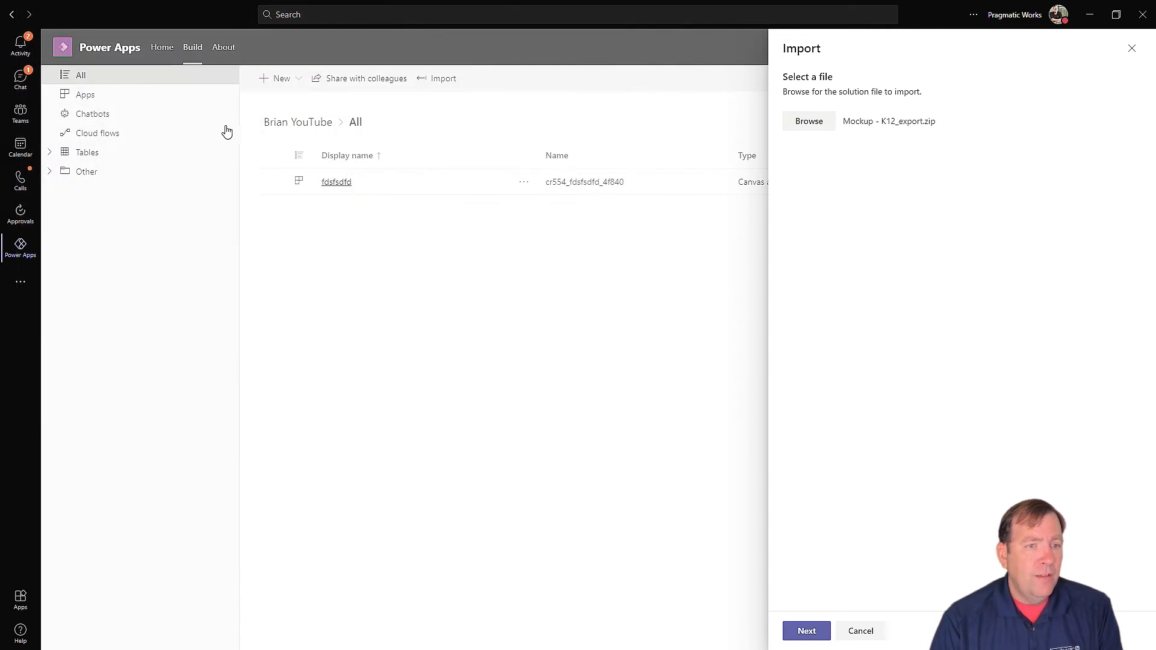
# Step: Import every table and canvas app in Mockup - K12_export.zip, then close the Import panel
pyautogui.click(803, 631)
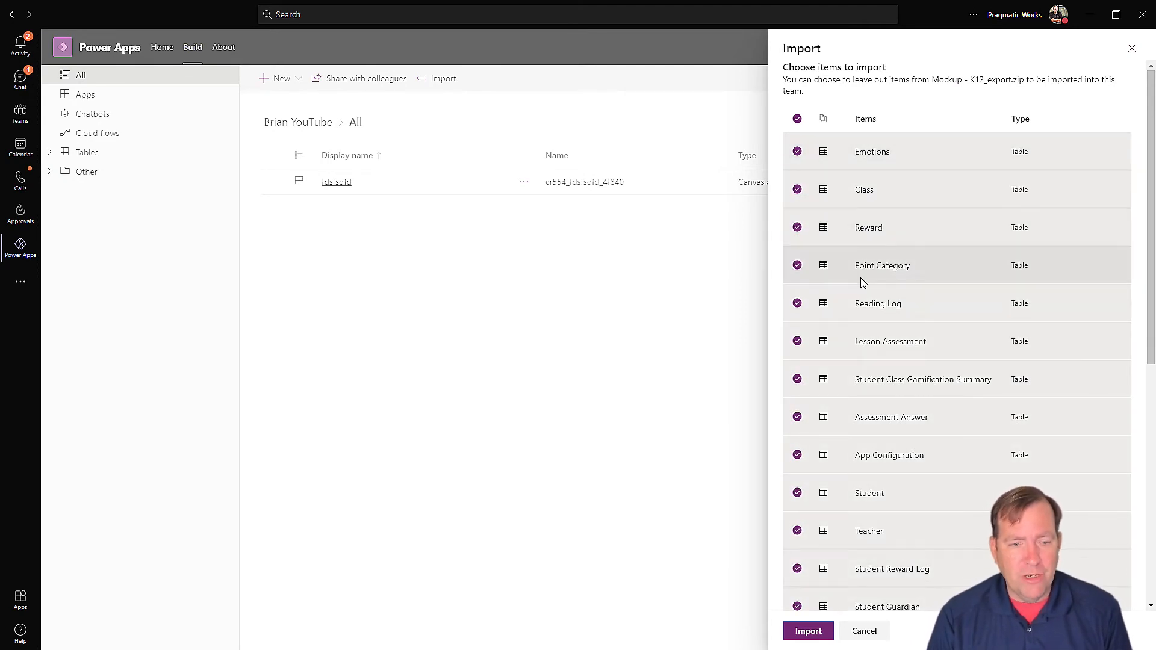
pyautogui.scroll(-6, 903, 572)
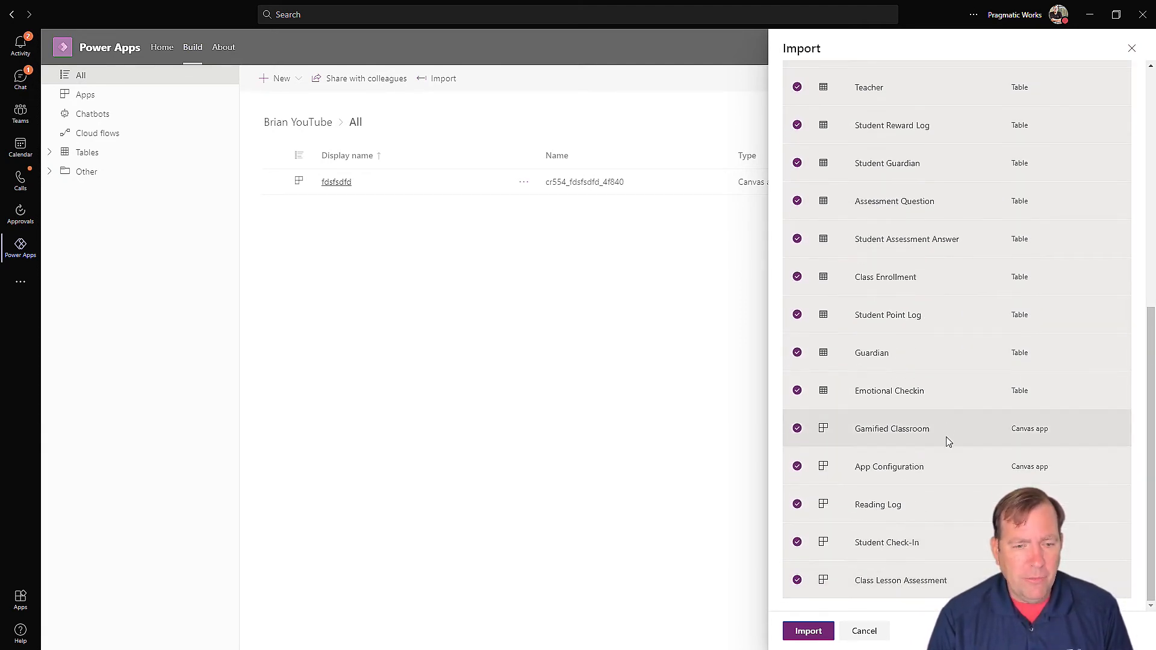
pyautogui.click(799, 633)
pyautogui.click(804, 629)
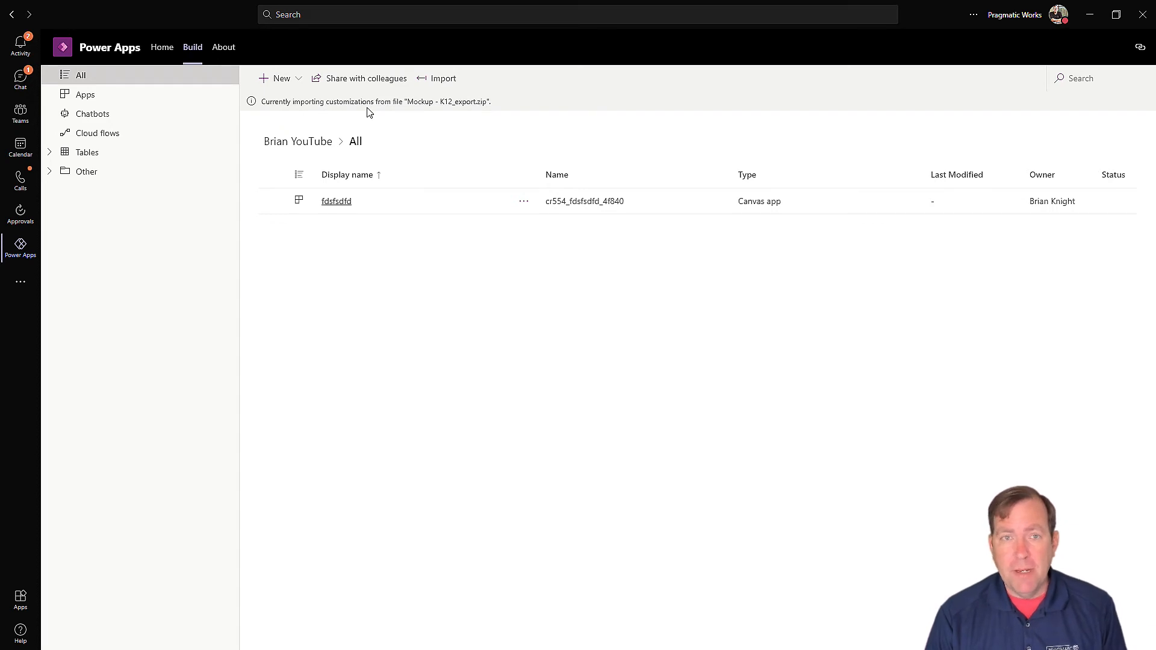
# Step: Refresh the team item lists and open the Test K12 Deployment team's built items
pyautogui.click(72, 77)
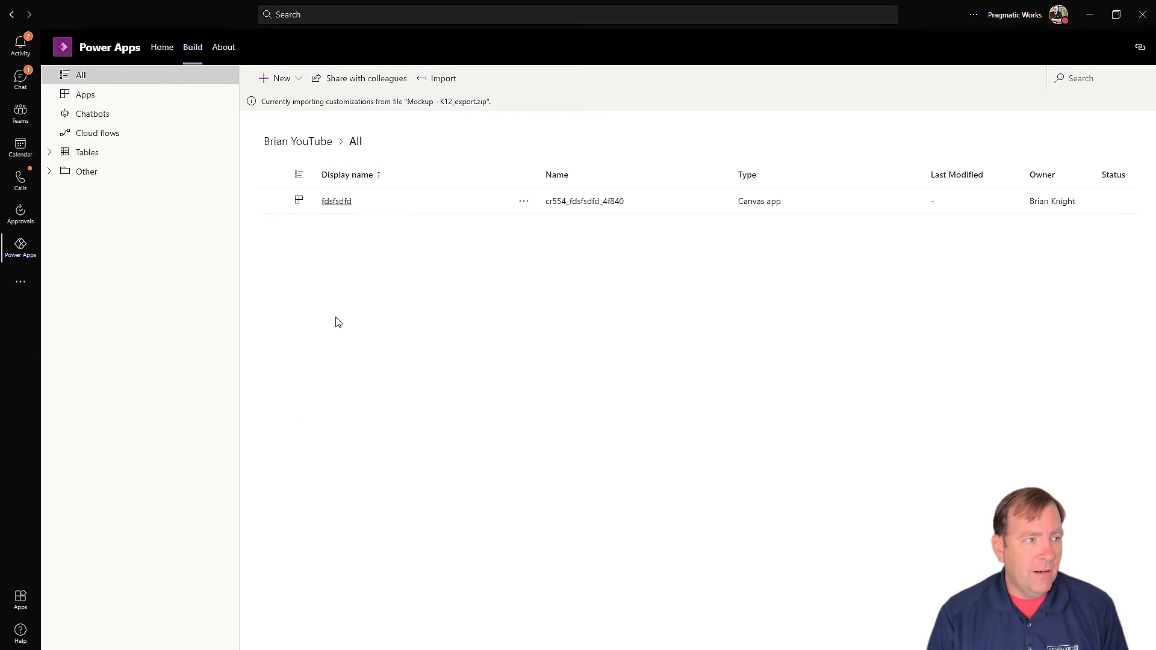
pyautogui.click(193, 52)
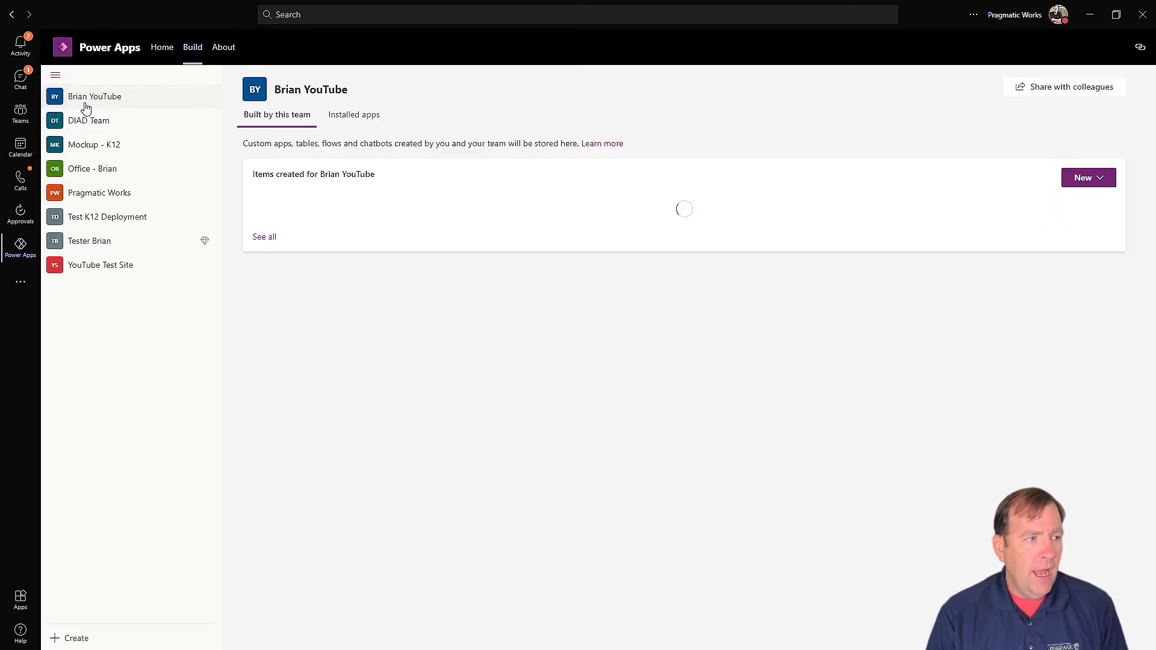
pyautogui.click(265, 270)
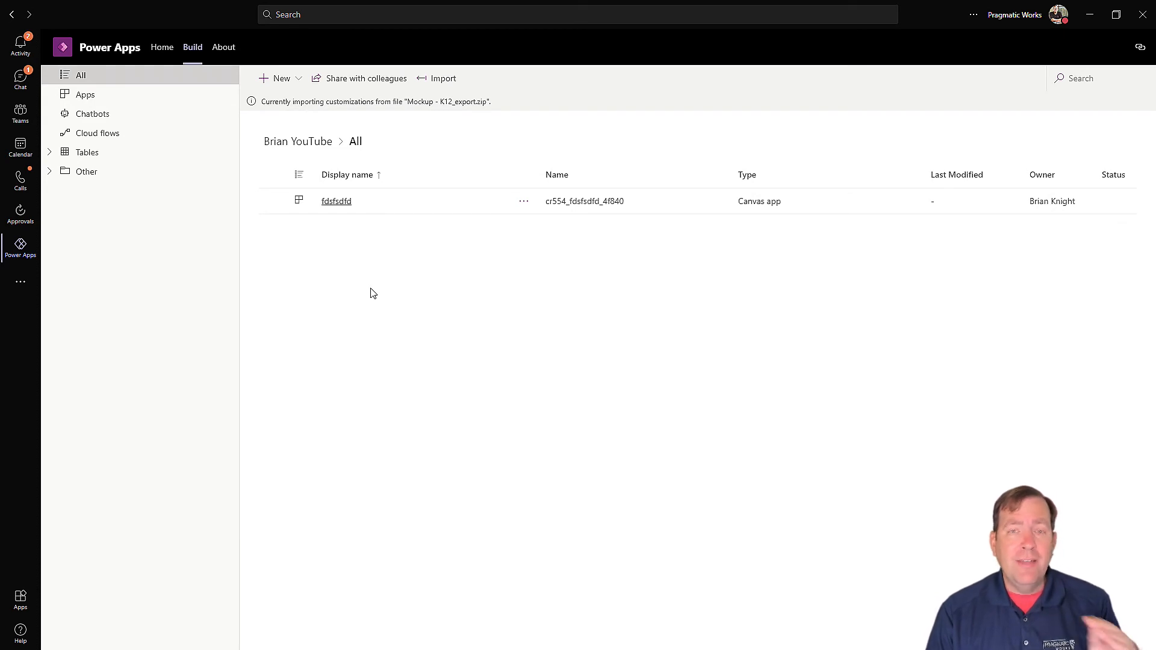
pyautogui.click(84, 75)
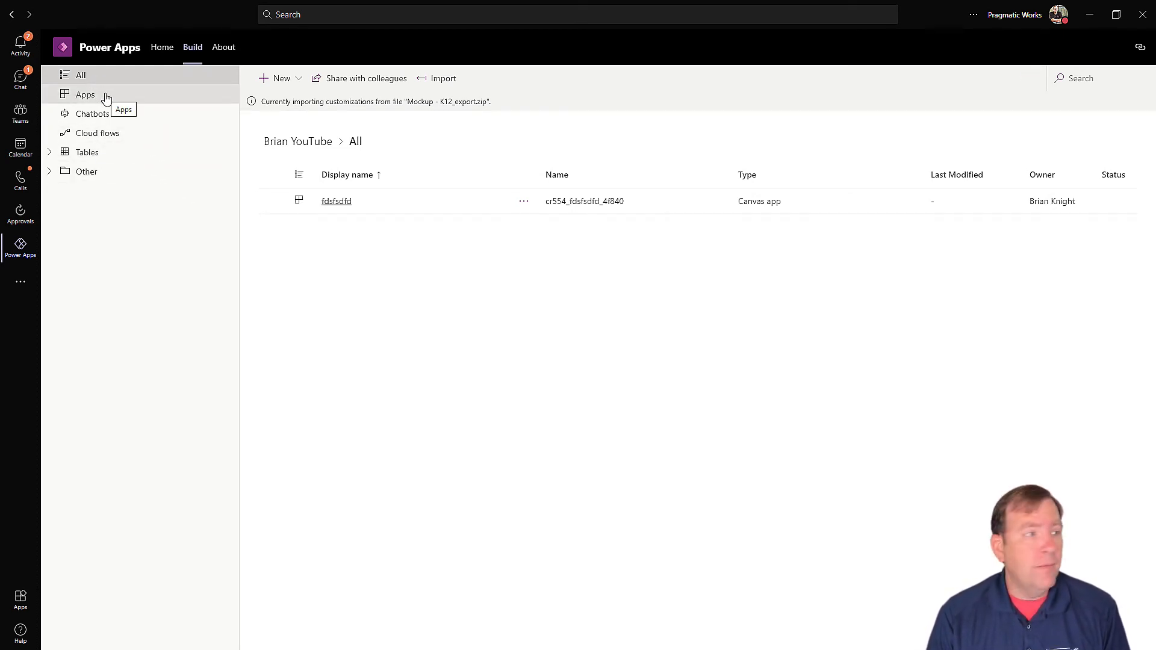
pyautogui.click(192, 48)
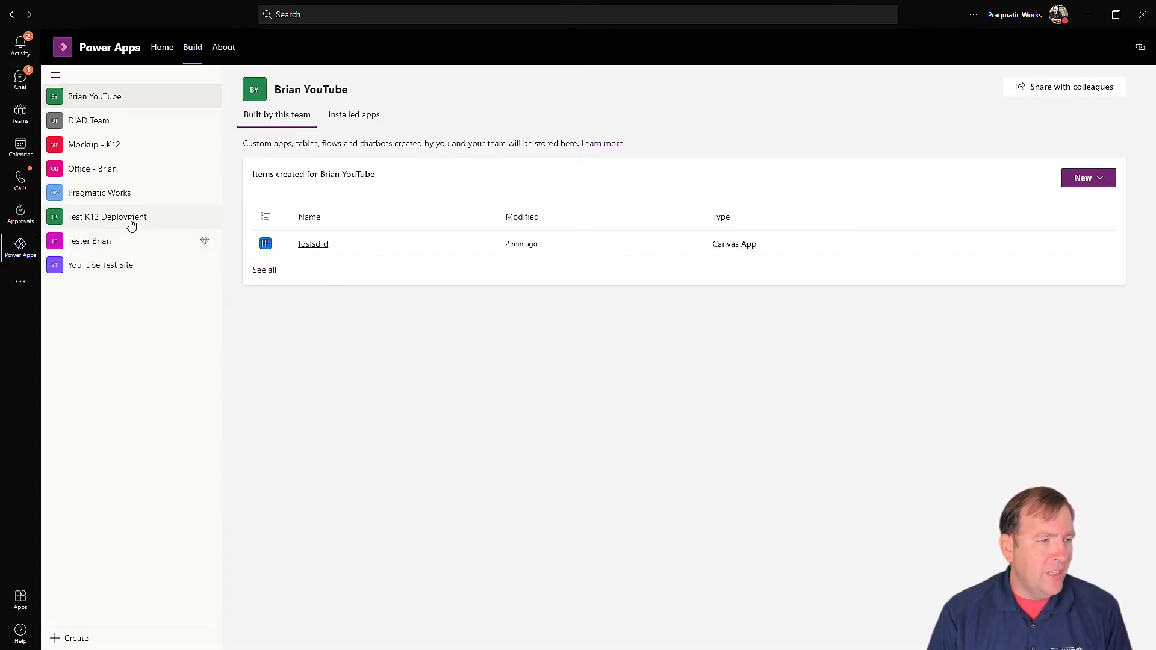
pyautogui.click(175, 222)
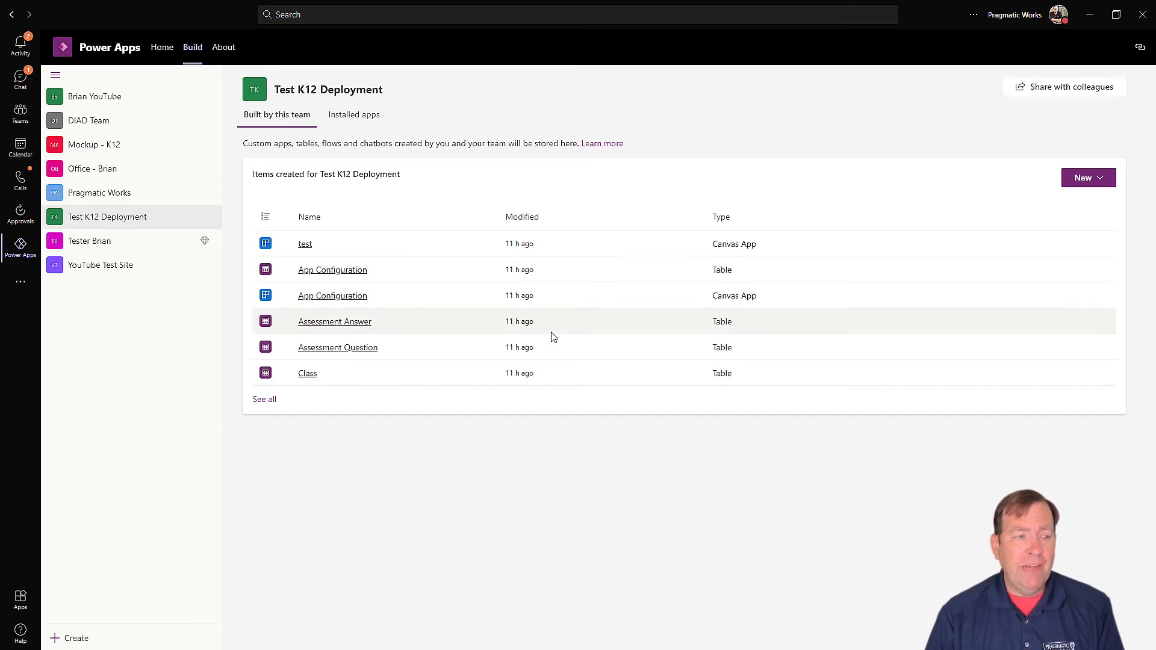
# Step: Filter Test K12 Deployment's items to Apps and open App Configuration for editing
pyautogui.click(265, 400)
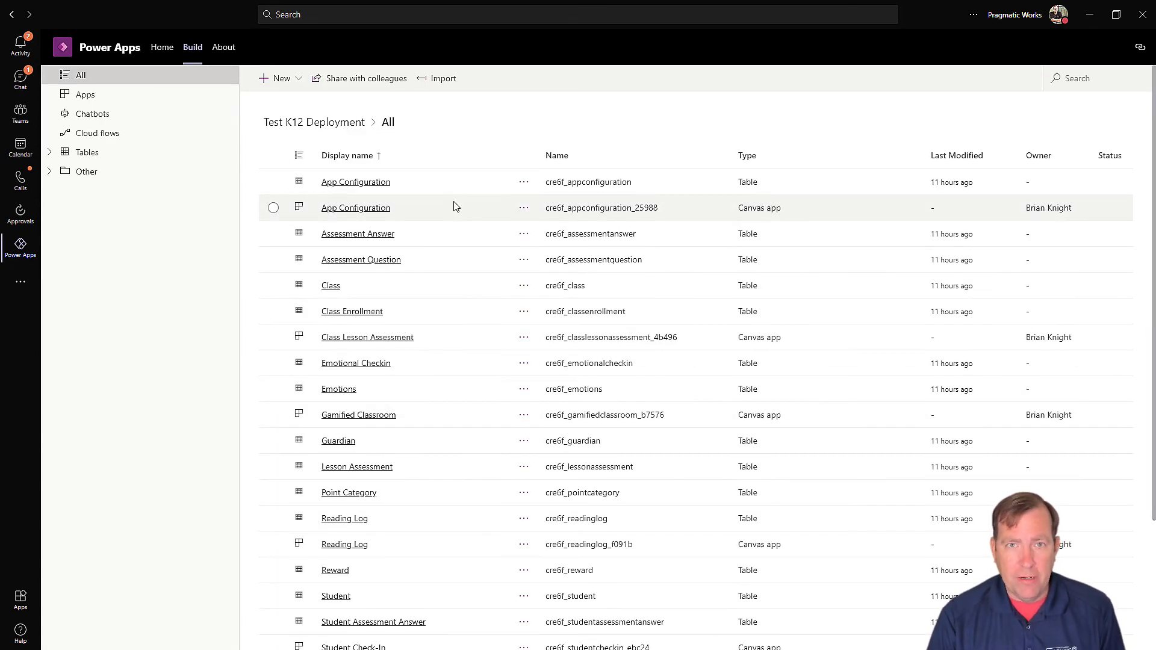
pyautogui.click(83, 97)
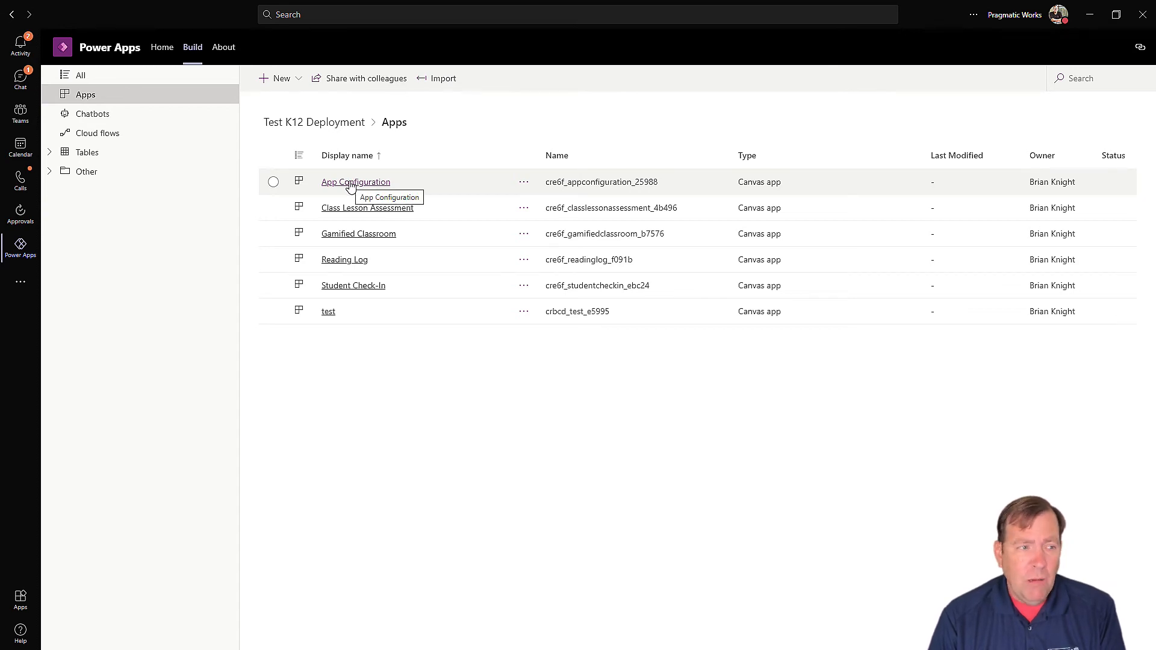
pyautogui.click(351, 182)
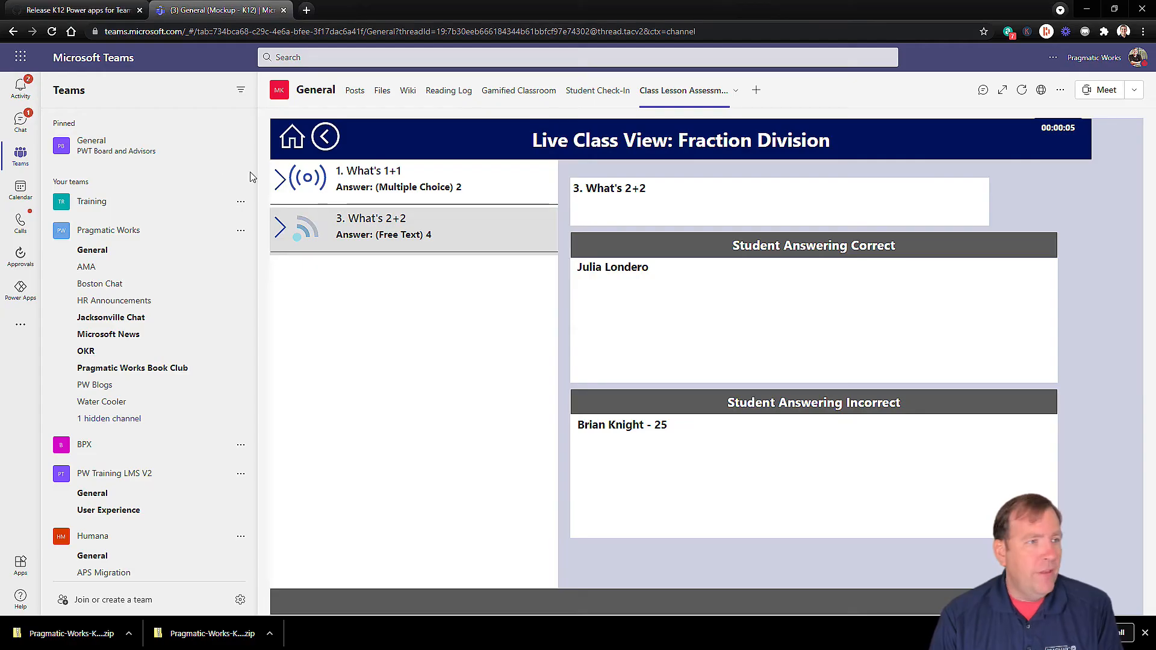
# Step: Open the K12 Platform GitHub repository and scroll its README to the theme variables
pyautogui.click(90, 10)
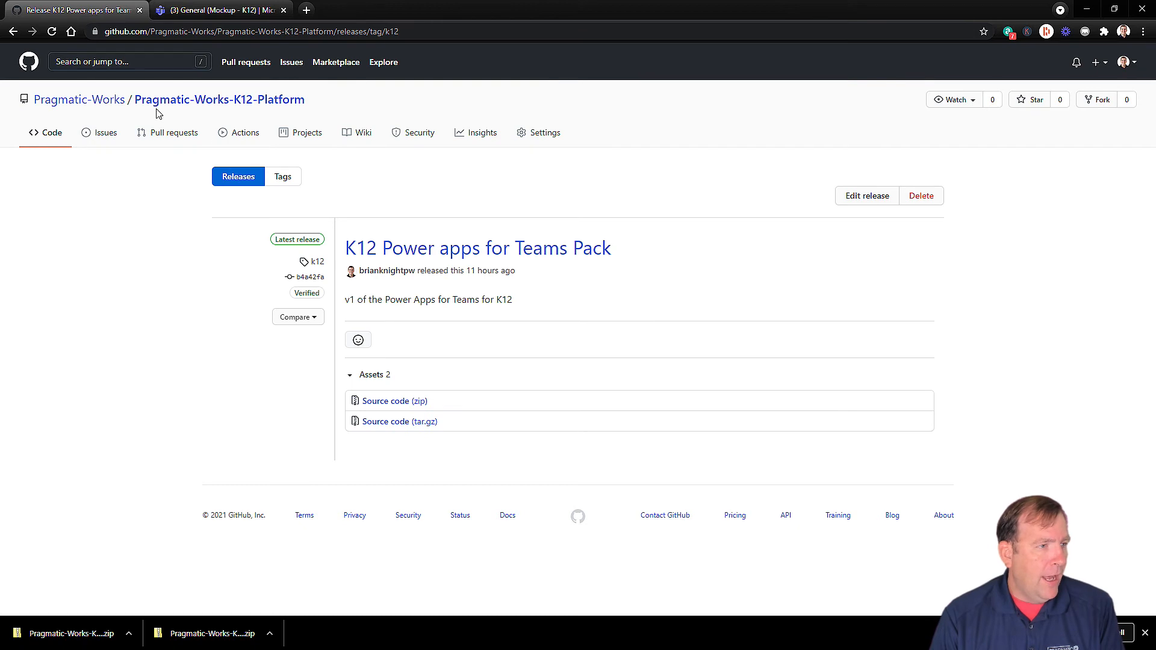
pyautogui.click(176, 103)
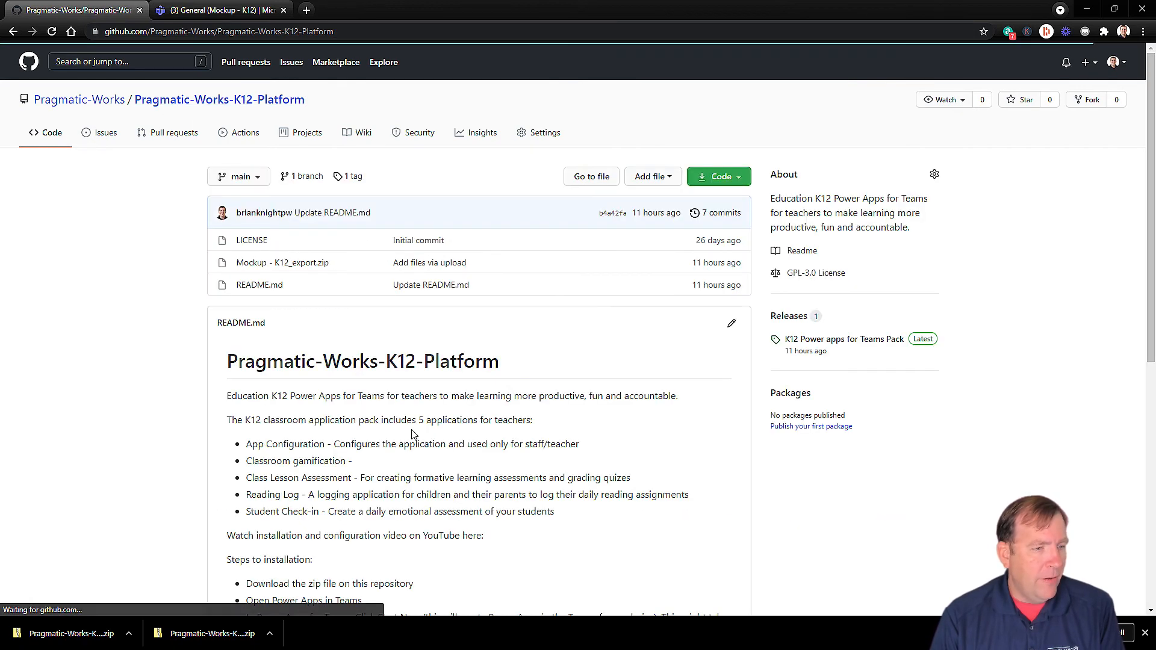
pyautogui.scroll(-8, 379, 475)
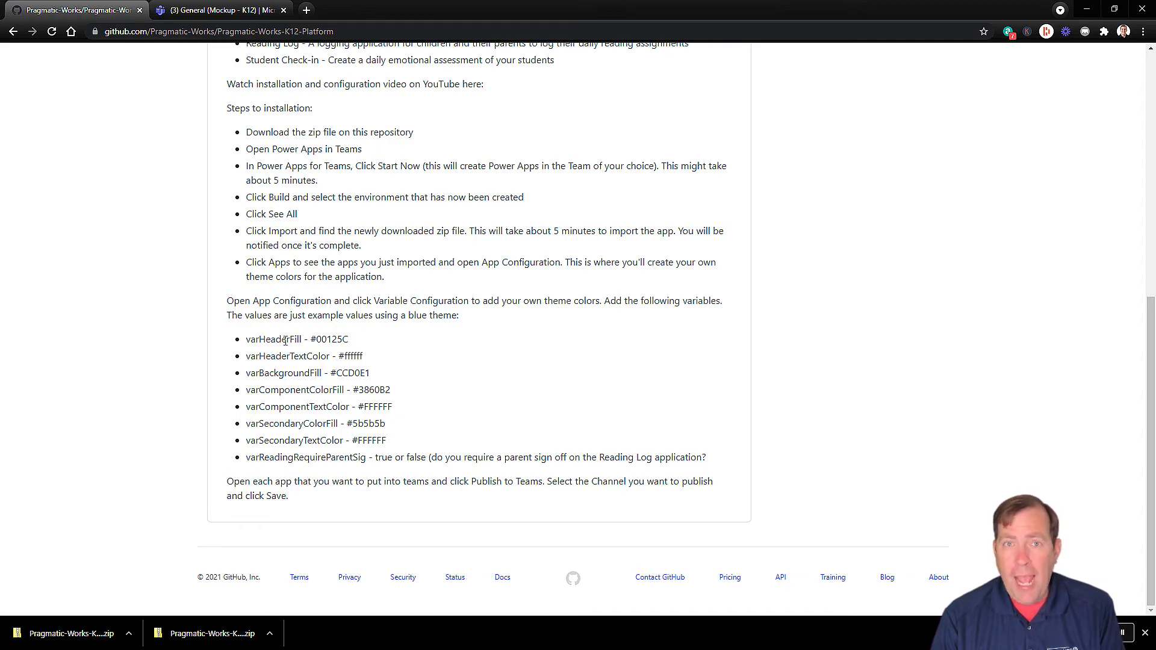
pyautogui.hotkey('alt', 'Tab')
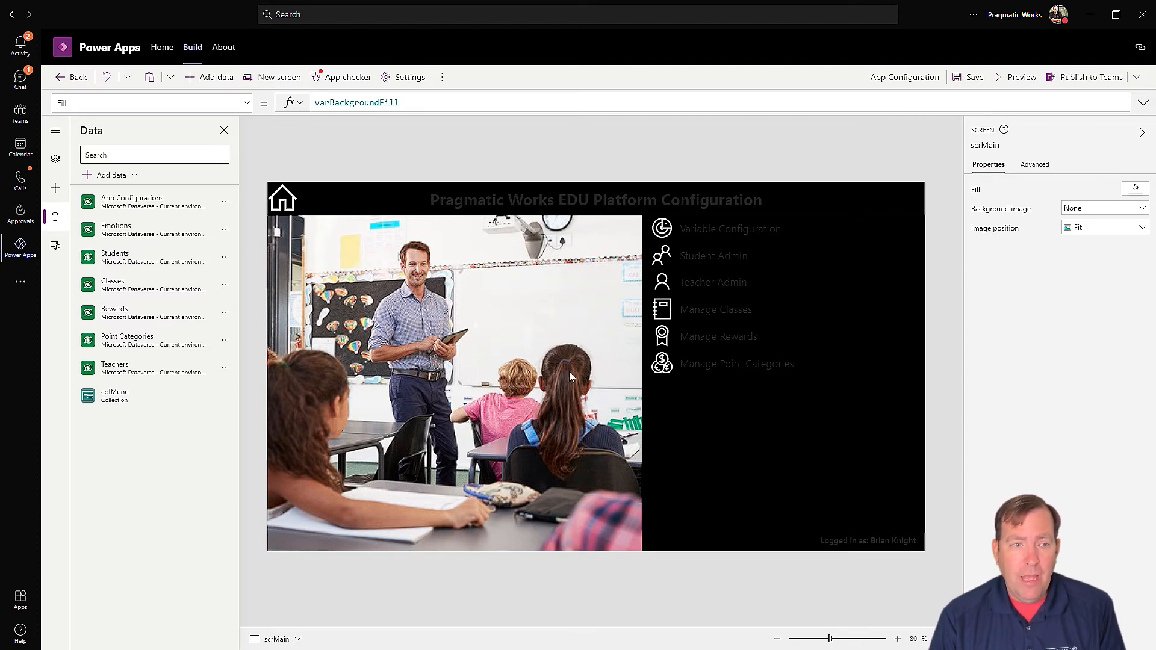
# Step: Preview App Configuration, start a new Variable Configuration record, and select varHeaderFill in the README
pyautogui.click(1027, 78)
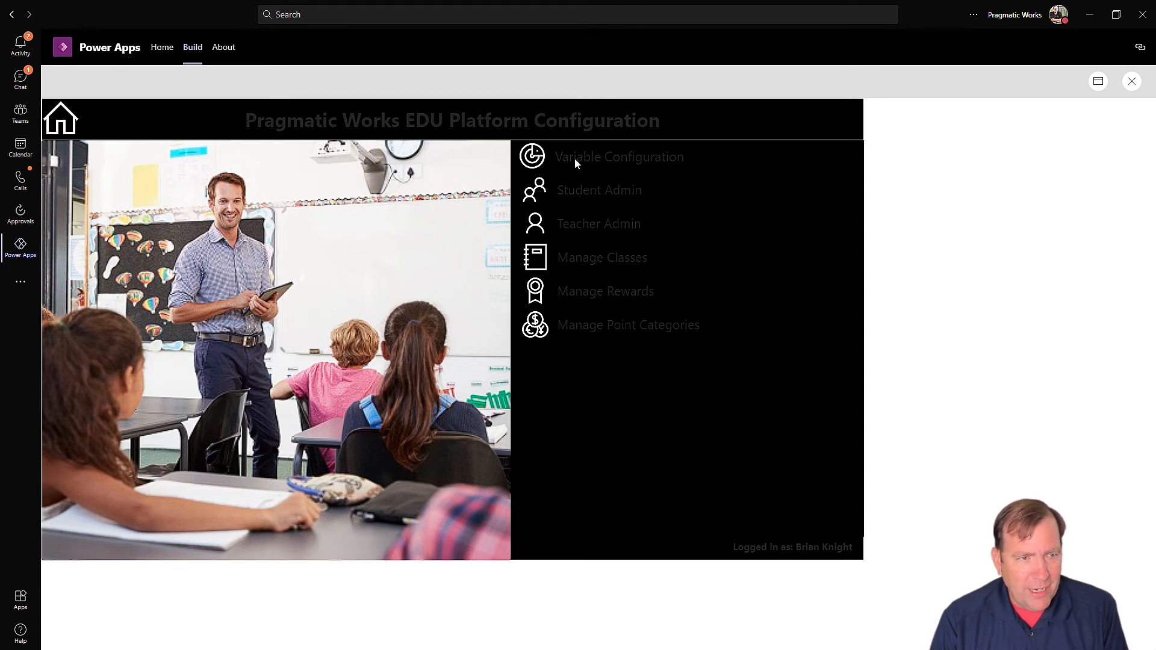
pyautogui.click(530, 159)
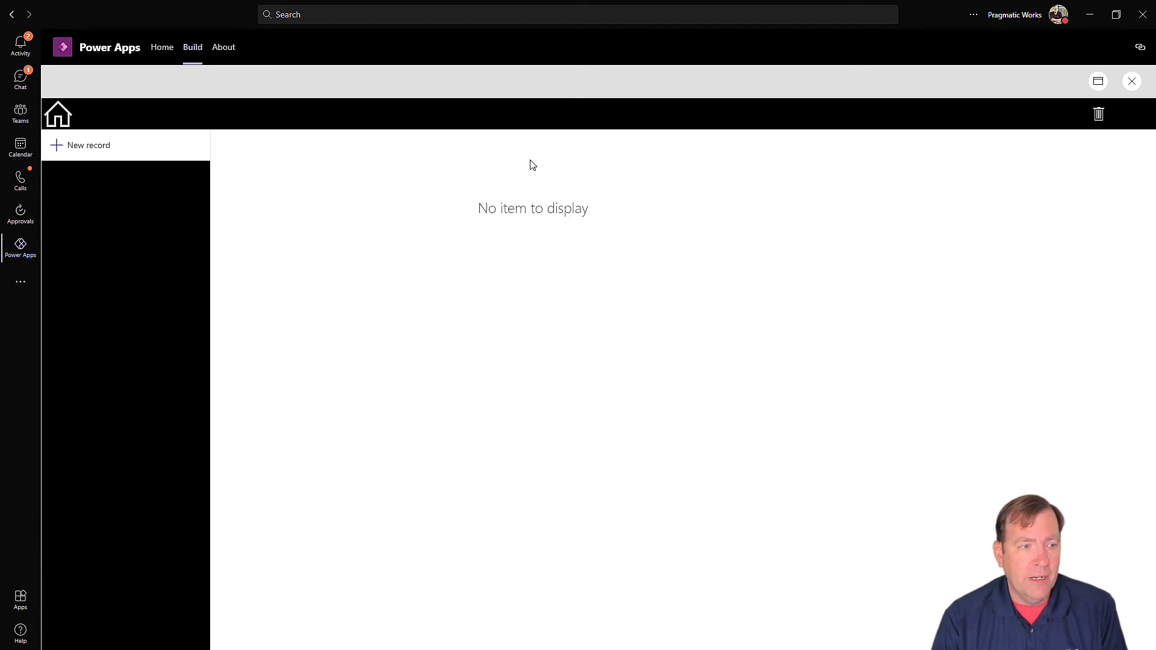
pyautogui.click(94, 145)
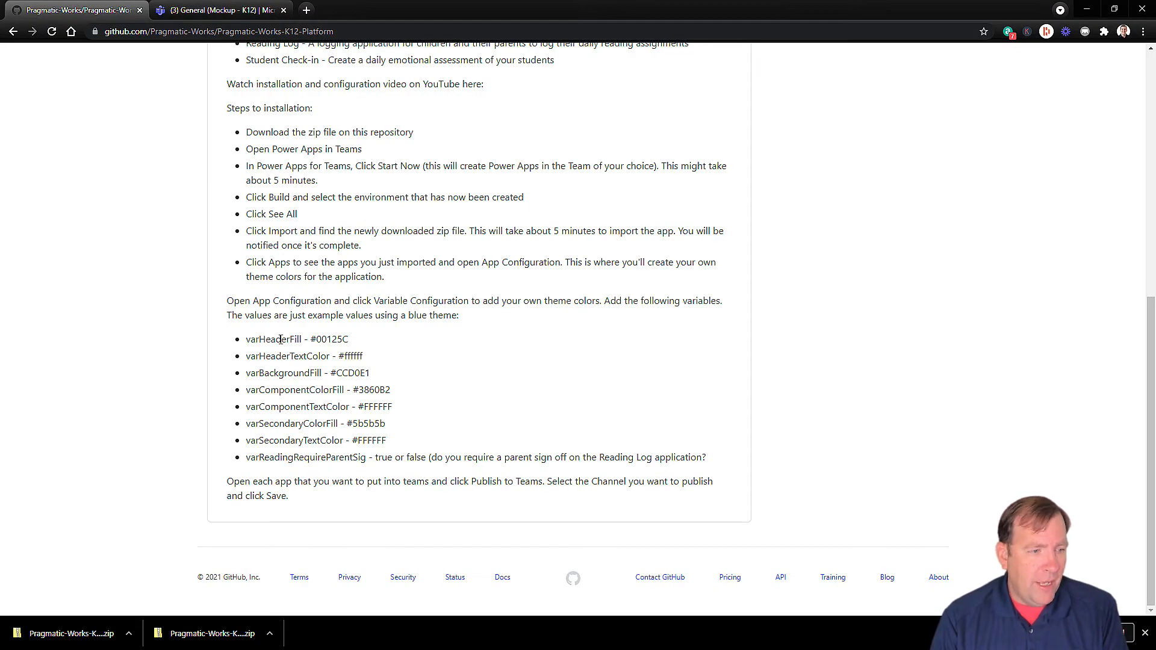
pyautogui.doubleClick(276, 340)
# Step: Save a varHeaderFill configuration record with value #00125C
pyautogui.hotkey('ctrl', 'c')
pyautogui.hotkey('alt', 'Tab')
pyautogui.click(321, 192)
pyautogui.hotkey('ctrl', 'v')
pyautogui.hotkey('alt', 'Tab')
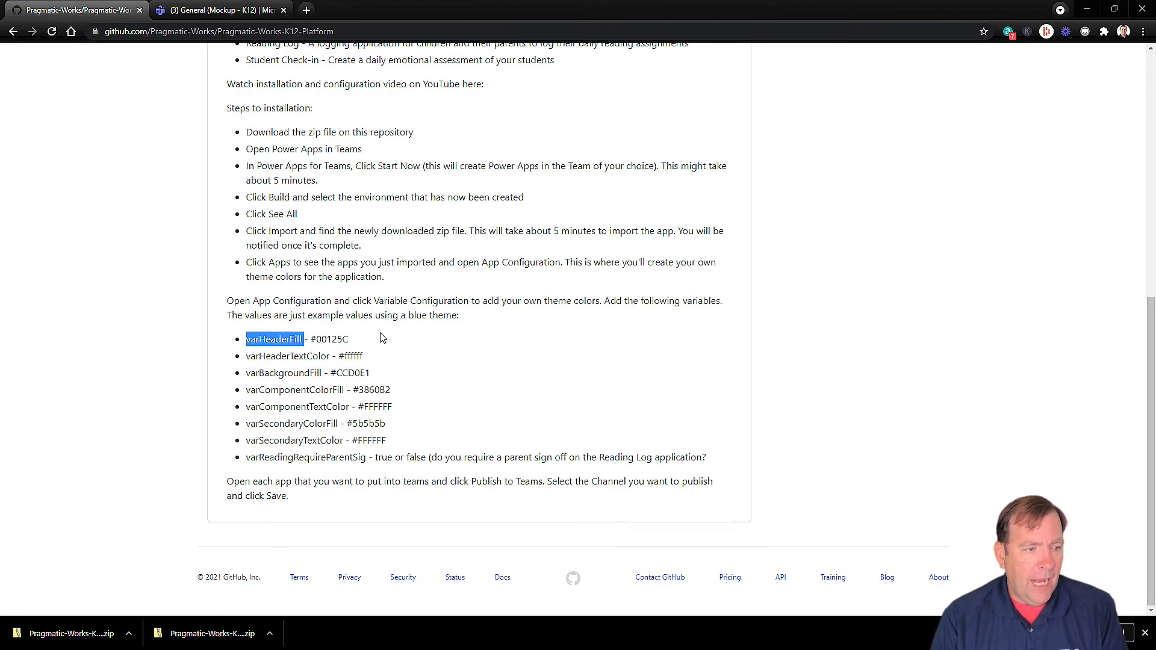
pyautogui.moveTo(355, 340); pyautogui.dragTo(315, 341)
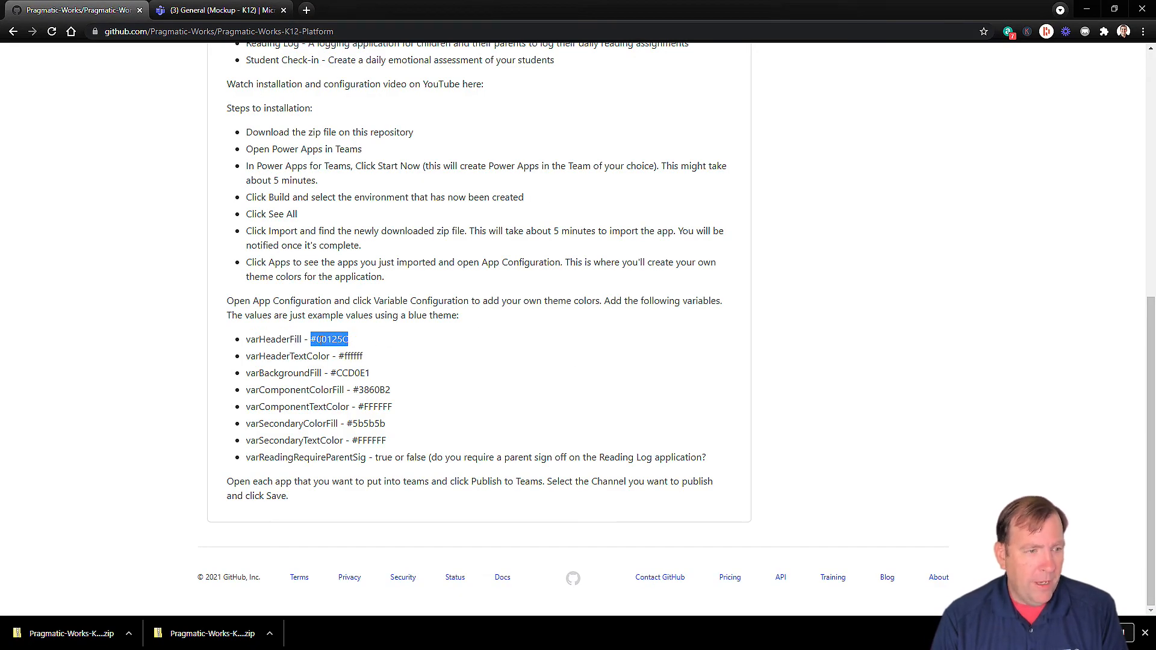
pyautogui.hotkey('alt', 'Tab')
pyautogui.click(581, 183)
pyautogui.hotkey('ctrl', 'v')
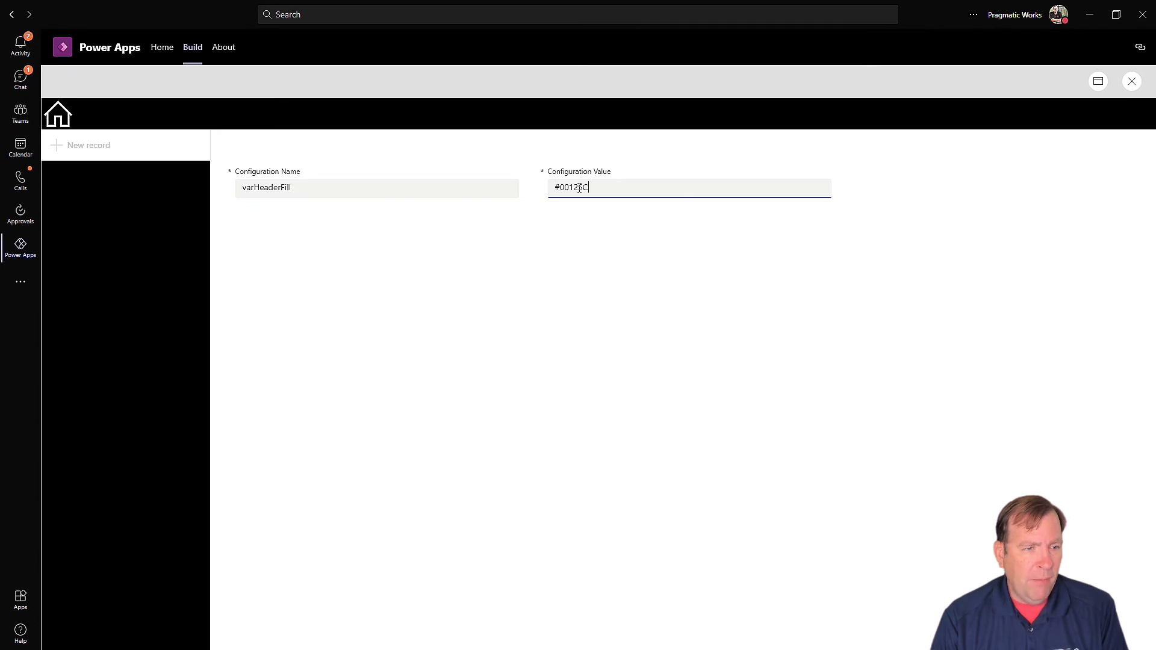
pyautogui.click(369, 188)
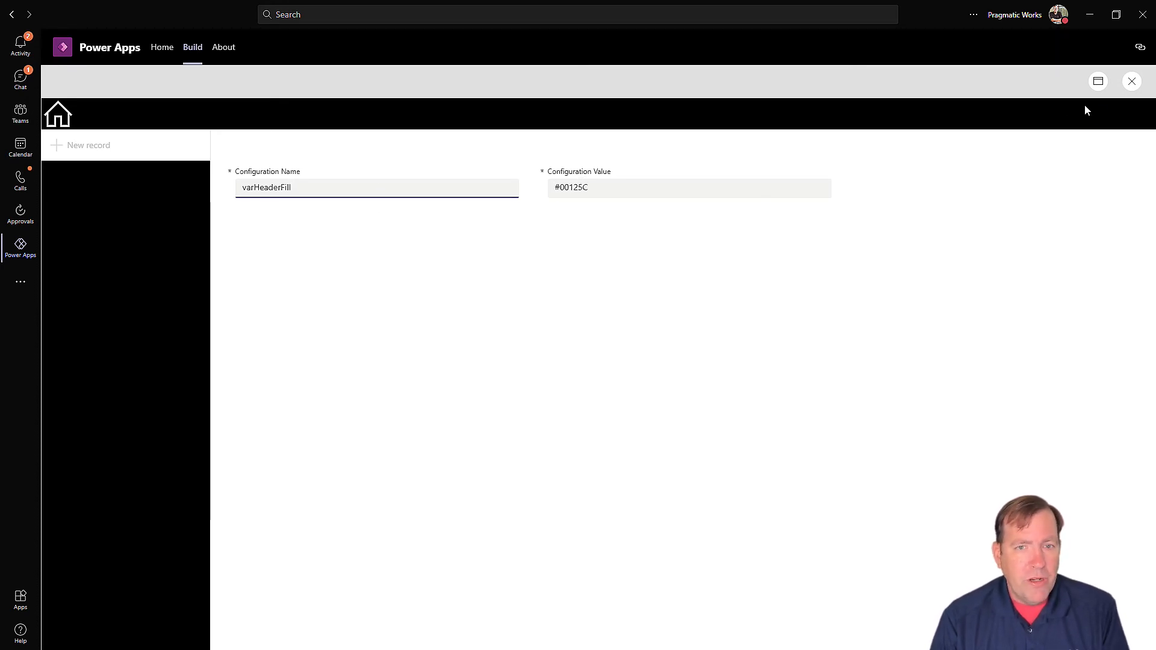
pyautogui.click(1132, 119)
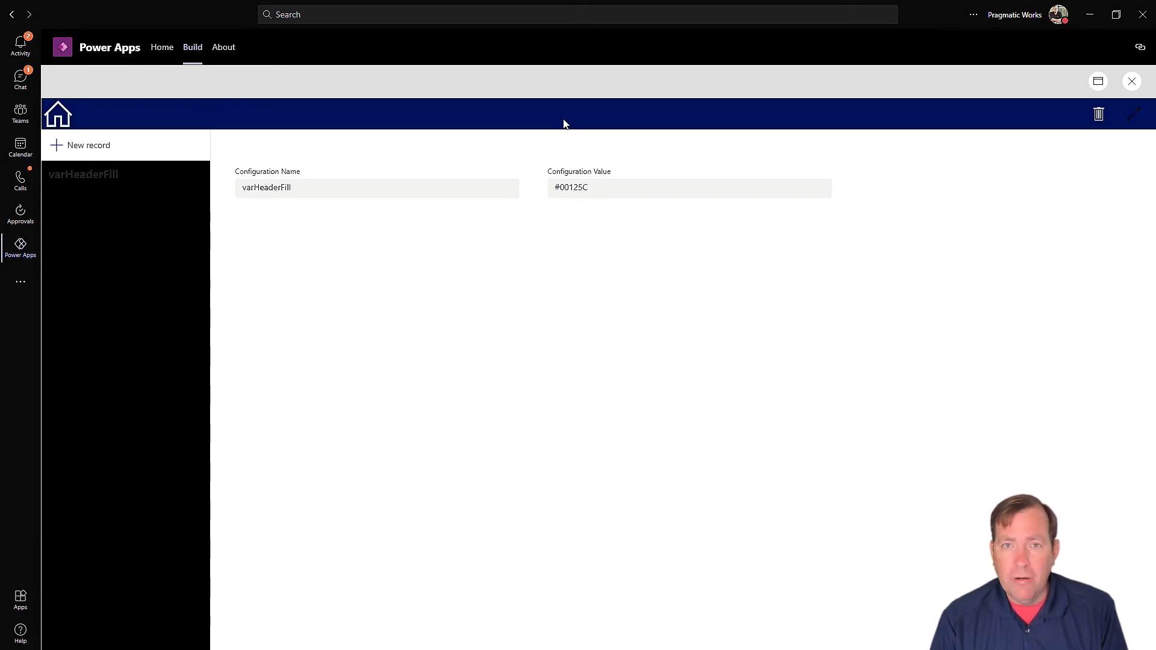
# Step: Add and save a varHeaderTextColor record with value #ffffff
pyautogui.hotkey('alt', 'Tab')
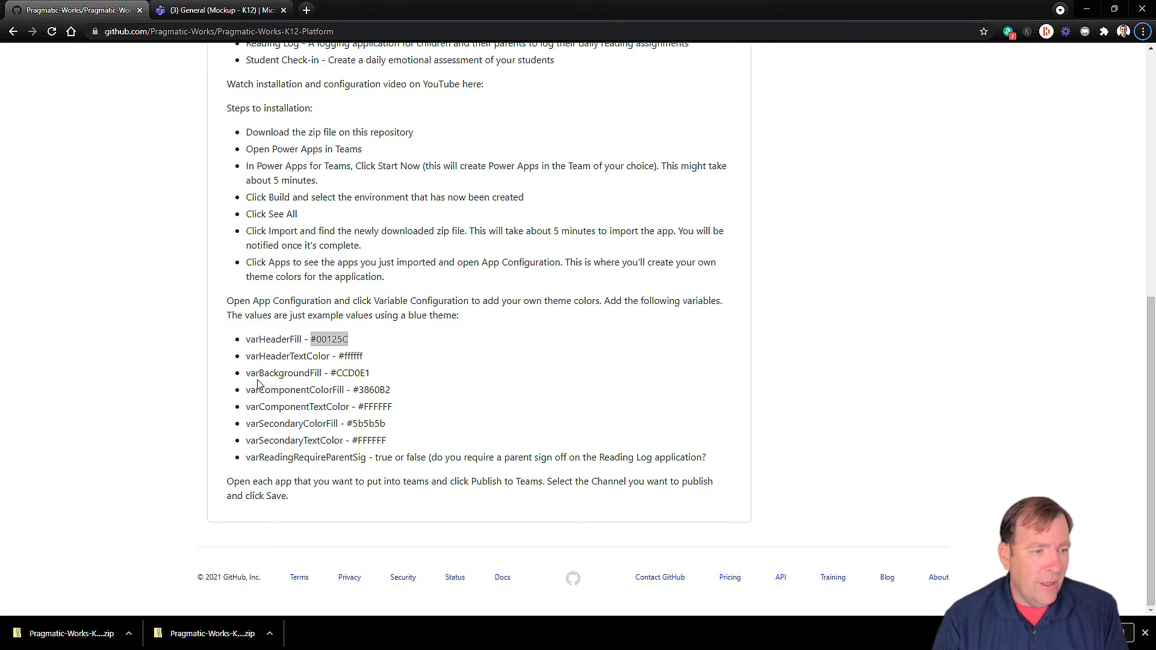
pyautogui.doubleClick(274, 357)
pyautogui.hotkey('alt', 'Tab')
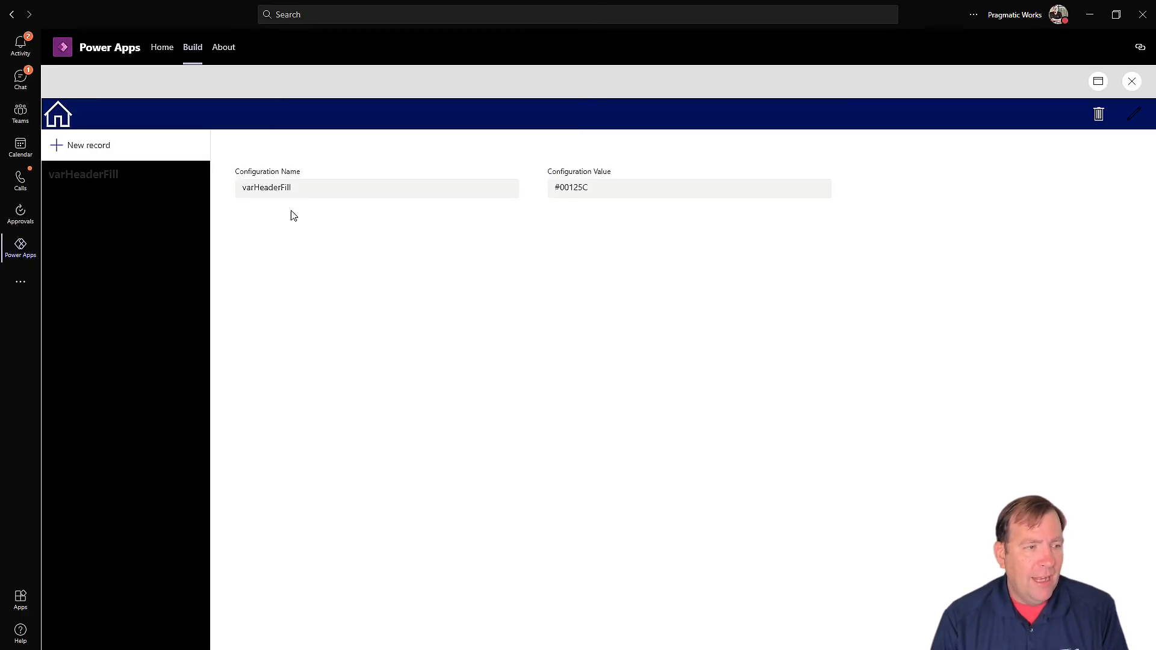
pyautogui.click(90, 145)
pyautogui.click(301, 190)
pyautogui.hotkey('ctrl', 'v')
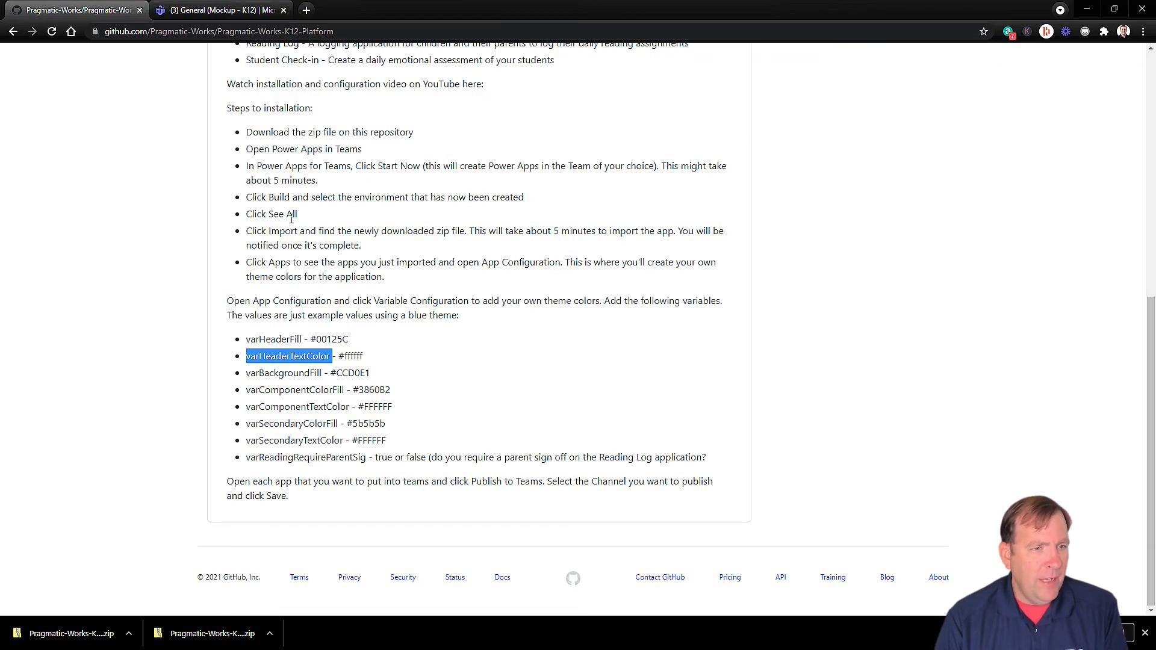
pyautogui.hotkey('alt', 'Tab')
pyautogui.click(361, 354)
pyautogui.moveTo(370, 358); pyautogui.dragTo(343, 357)
pyautogui.hotkey('ctrl', 'c')
pyautogui.hotkey('alt', 'Tab')
pyautogui.click(728, 188)
pyautogui.hotkey('ctrl', 'v')
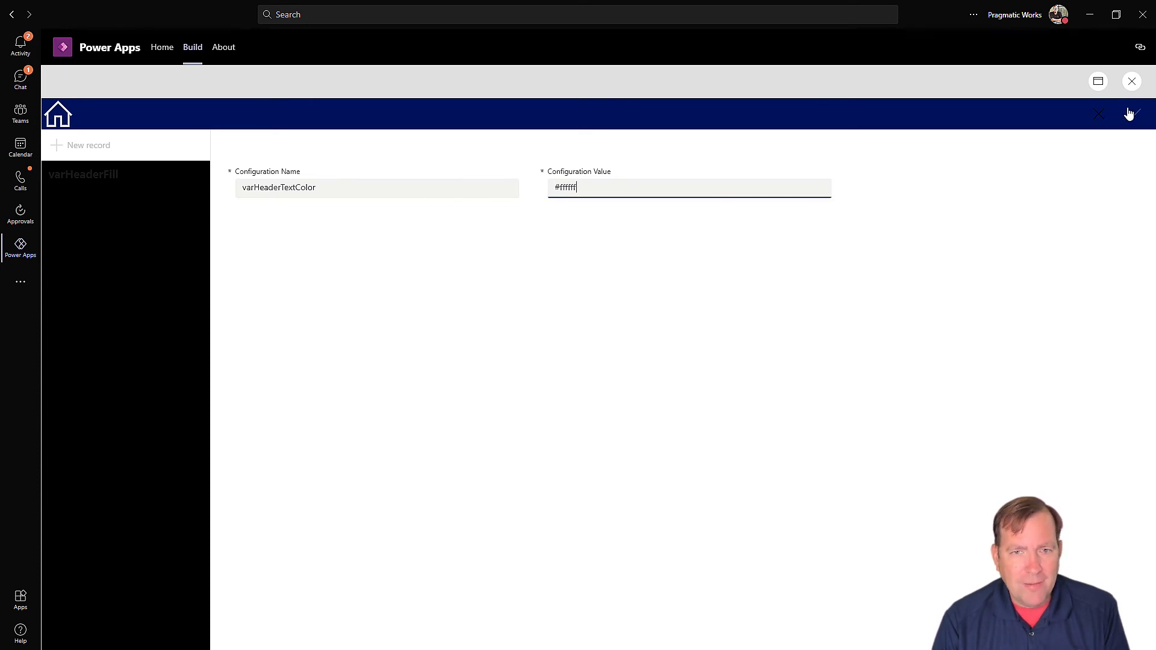
pyautogui.click(1137, 118)
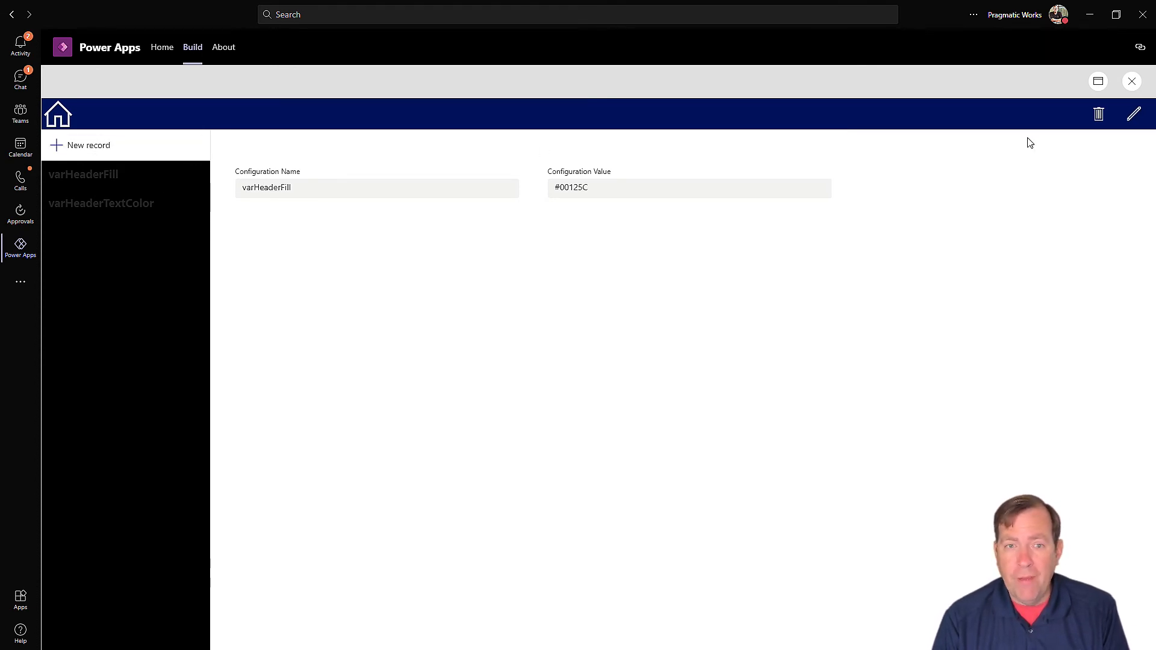
# Step: Add and save a varBackgroundFill record with value #CCD0E1
pyautogui.hotkey('alt', 'Tab')
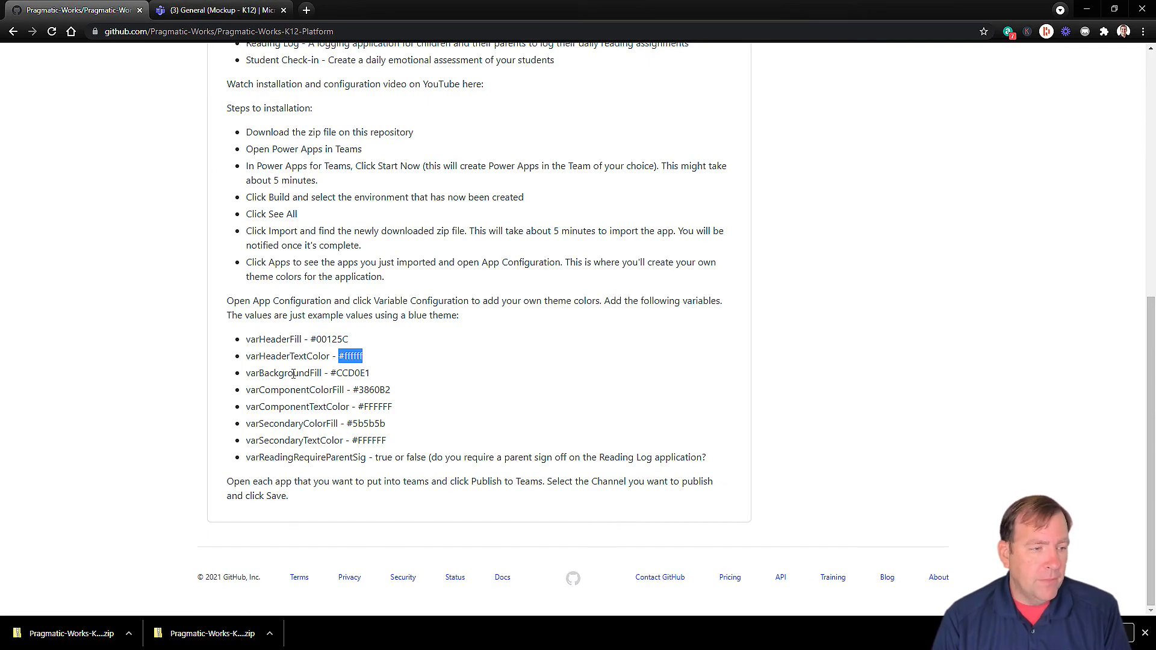
pyautogui.doubleClick(296, 373)
pyautogui.hotkey('alt', 'Tab')
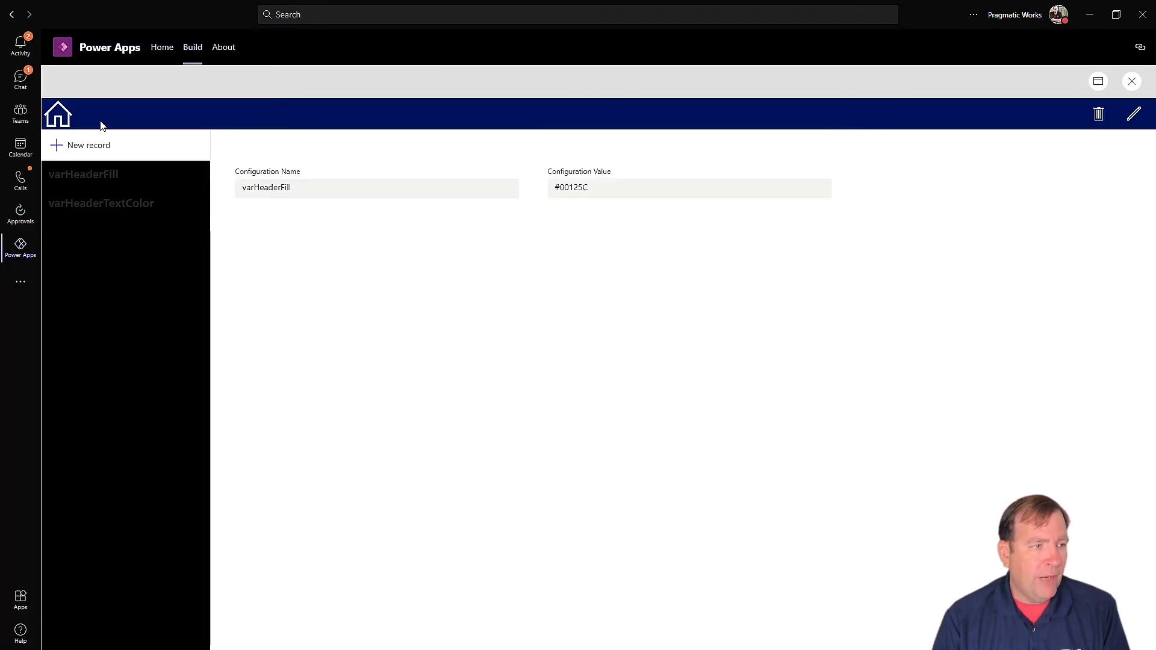
pyautogui.click(85, 148)
pyautogui.click(283, 188)
pyautogui.hotkey('ctrl', 'v')
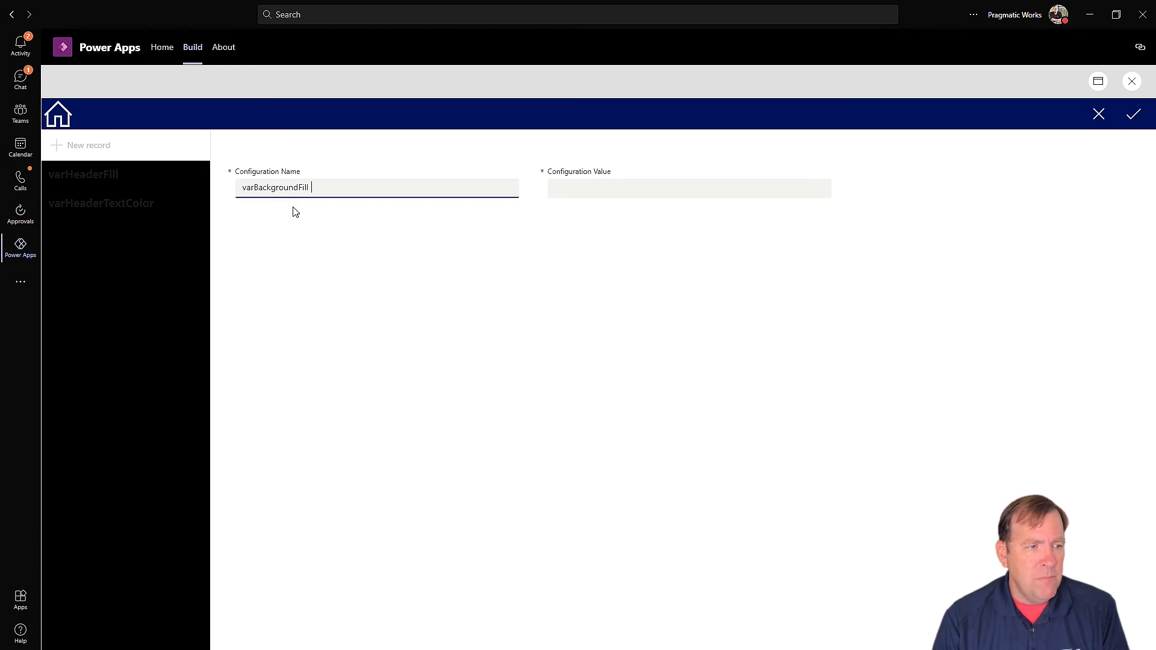
pyautogui.hotkey('alt', 'Tab')
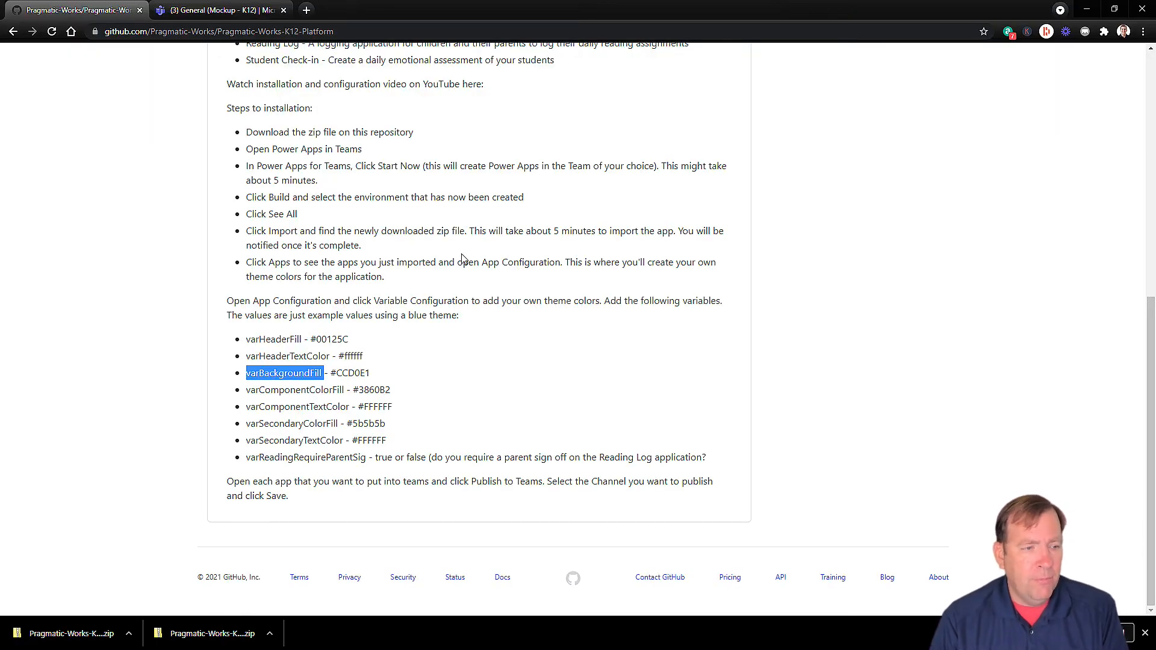
pyautogui.moveTo(371, 373); pyautogui.dragTo(336, 373)
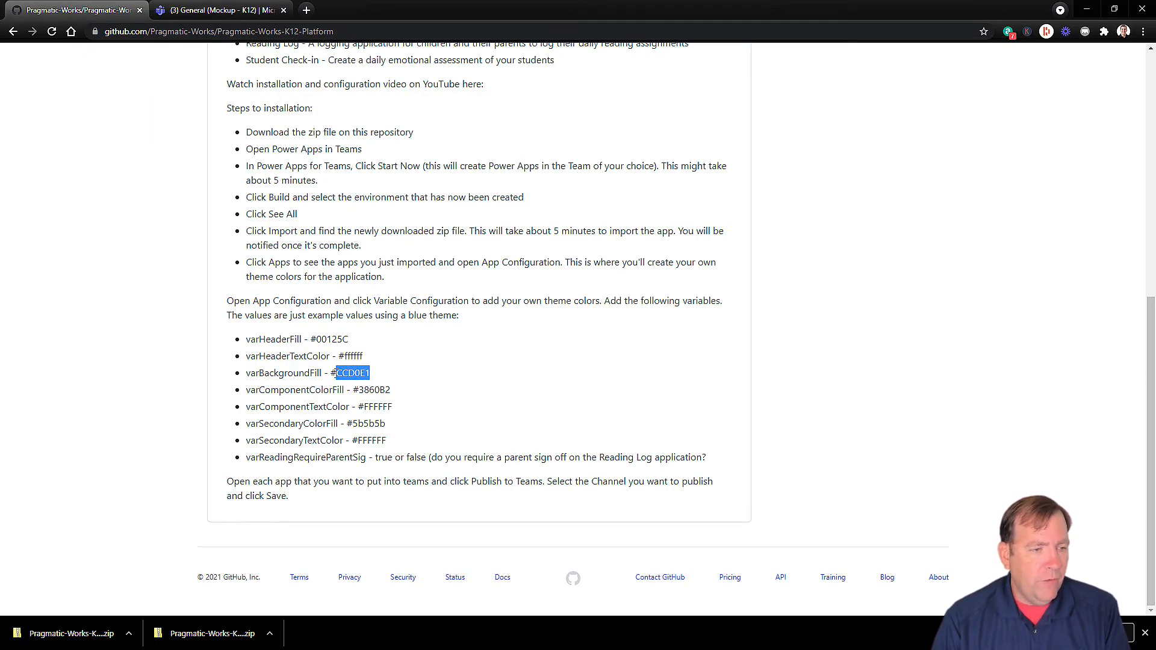
pyautogui.hotkey('ctrl', 'c')
pyautogui.hotkey('alt', 'Tab')
pyautogui.click(717, 181)
pyautogui.hotkey('ctrl', 'v')
pyautogui.click(1133, 114)
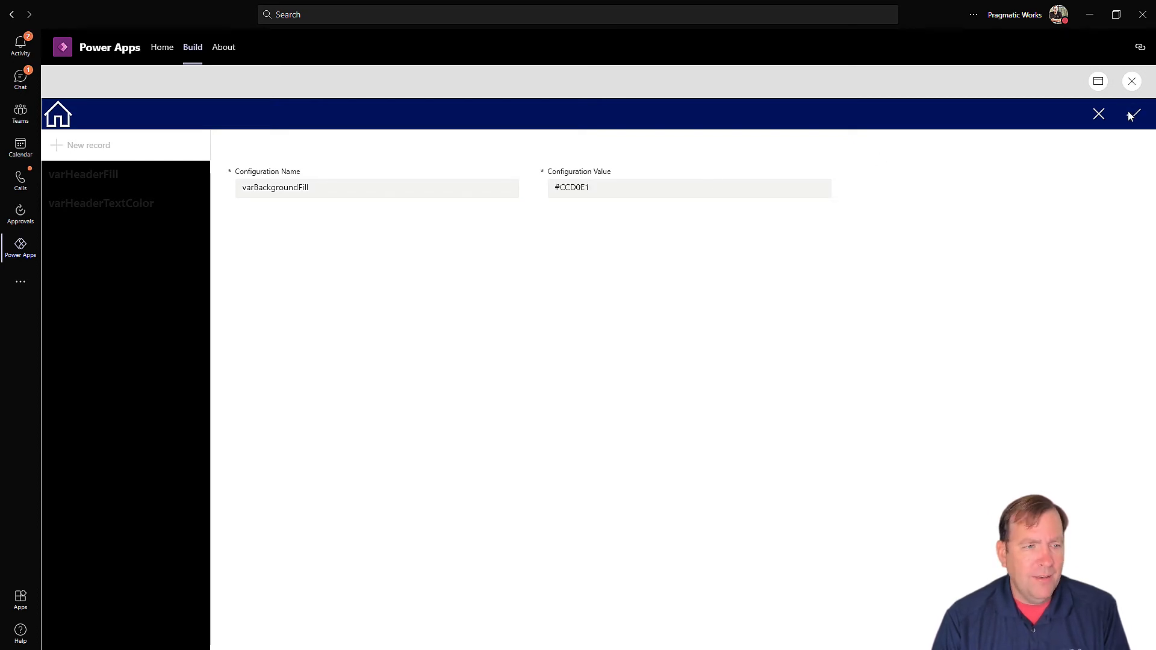
# Step: Copy the varComponentColorFill name from the README and start a new record
pyautogui.hotkey('alt', 'Tab')
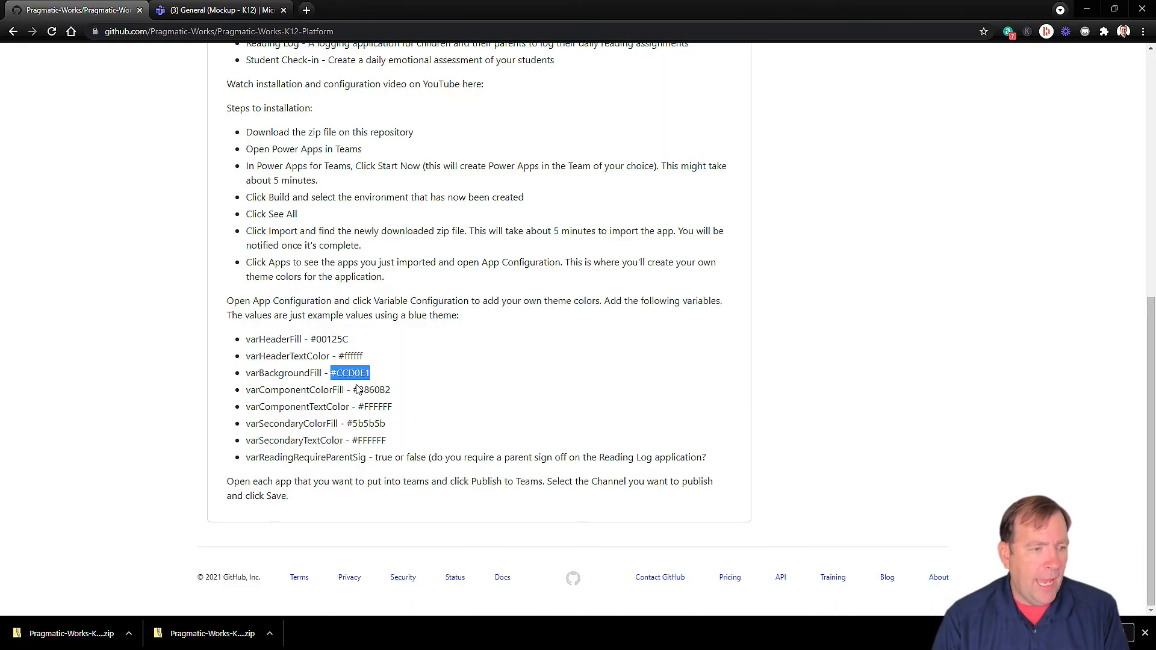
pyautogui.doubleClick(305, 391)
pyautogui.hotkey('alt', 'Tab')
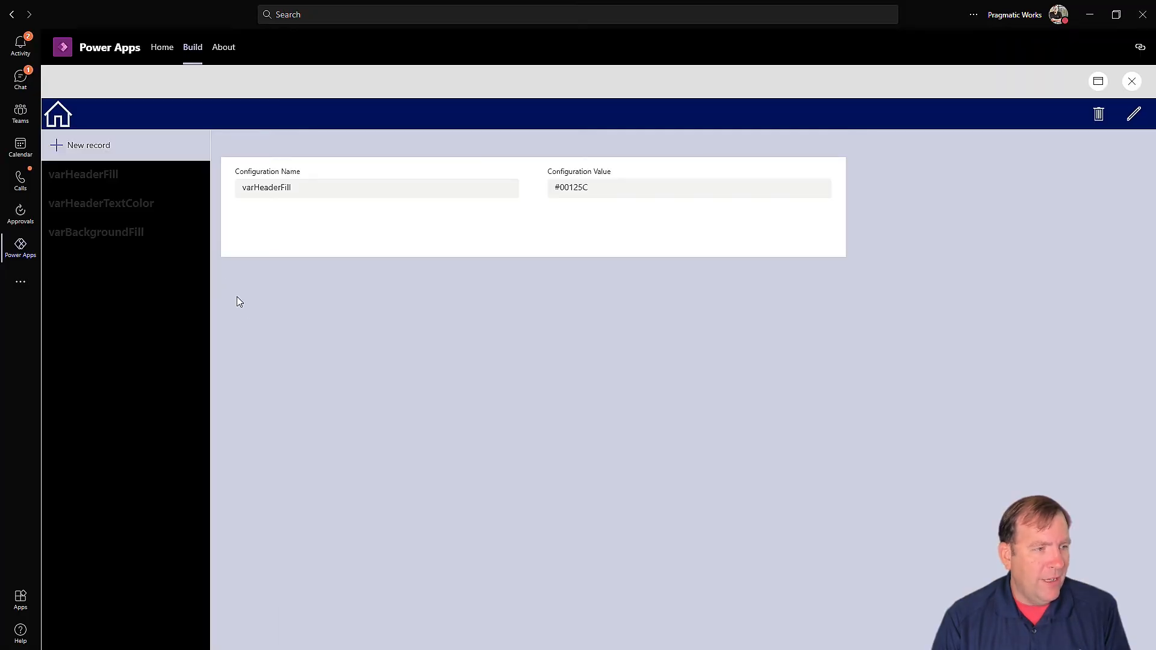
pyautogui.click(120, 144)
# Step: Save the varComponentColorFill record with value #3860B2
pyautogui.click(289, 189)
pyautogui.hotkey('ctrl', 'v')
pyautogui.hotkey('alt', 'Tab')
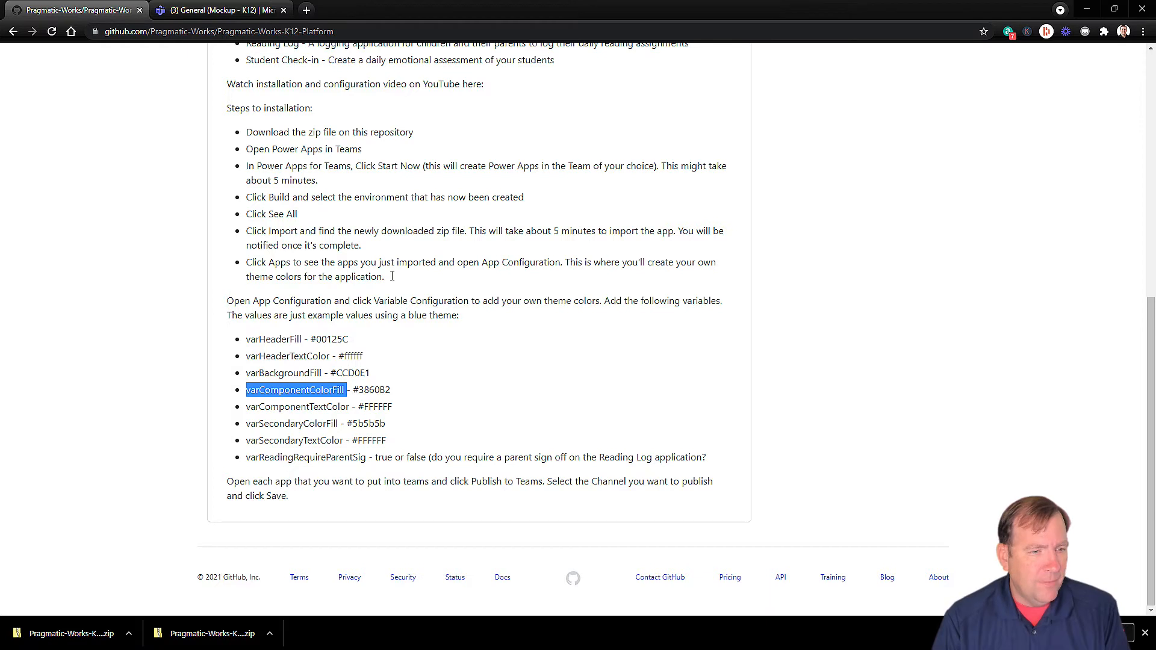
pyautogui.moveTo(392, 390); pyautogui.dragTo(354, 391)
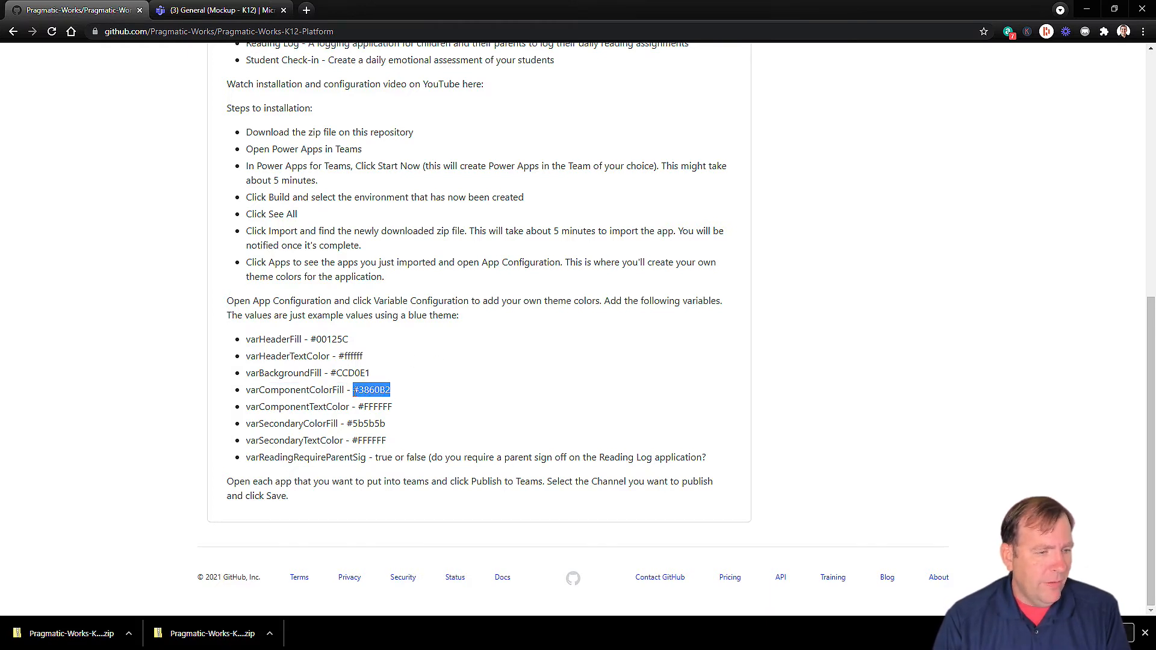
pyautogui.hotkey('ctrl', 'c')
pyautogui.hotkey('alt', 'Tab')
pyautogui.click(614, 187)
pyautogui.hotkey('ctrl', 'v')
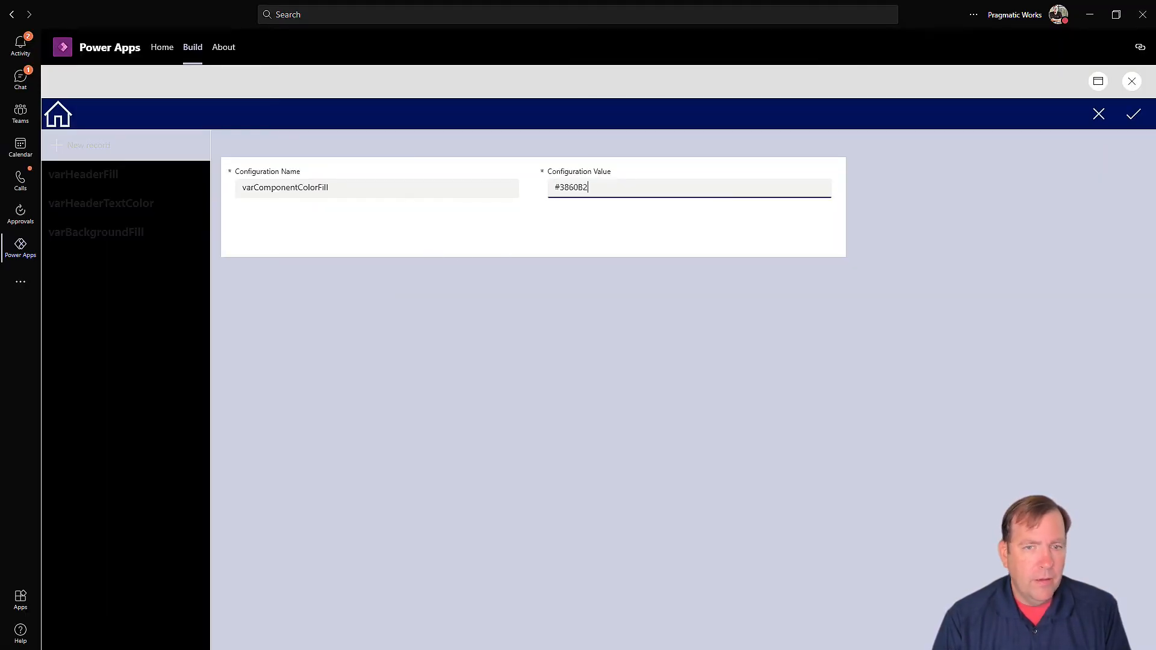
pyautogui.click(1134, 114)
# Step: Add and save a varComponentTextColor record with value #FFFFFF
pyautogui.hotkey('alt', 'Tab')
pyautogui.doubleClick(319, 407)
pyautogui.hotkey('ctrl', 'c')
pyautogui.hotkey('alt', 'Tab')
pyautogui.click(91, 144)
pyautogui.click(293, 188)
pyautogui.hotkey('ctrl', 'v')
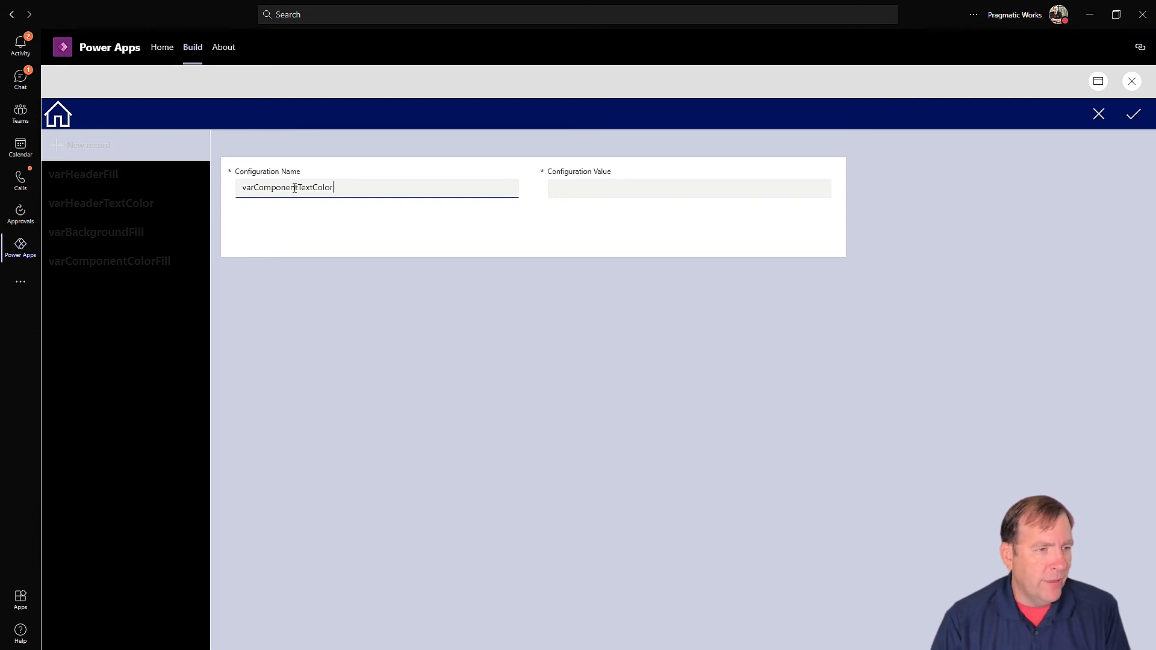
pyautogui.hotkey('alt', 'Tab')
pyautogui.moveTo(392, 408); pyautogui.dragTo(363, 410)
pyautogui.hotkey('alt', 'Tab')
pyautogui.click(580, 183)
pyautogui.hotkey('ctrl', 'v')
pyautogui.click(1131, 111)
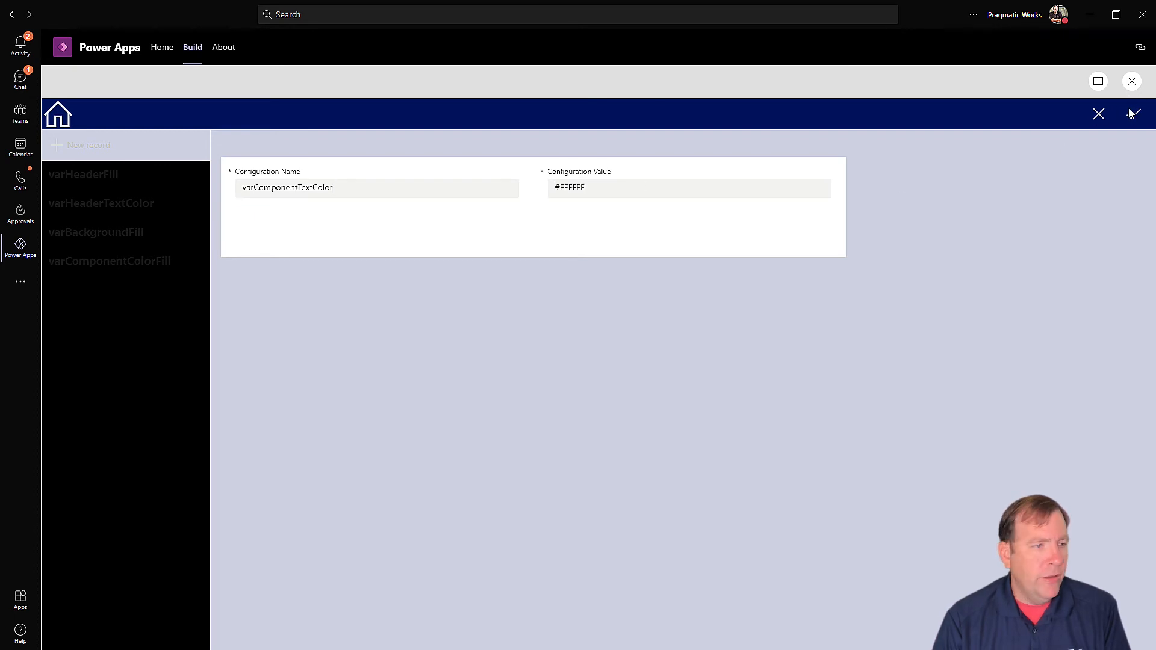
# Step: Add and save a varSecondaryColorFill record with value #5b5b5b
pyautogui.click(91, 145)
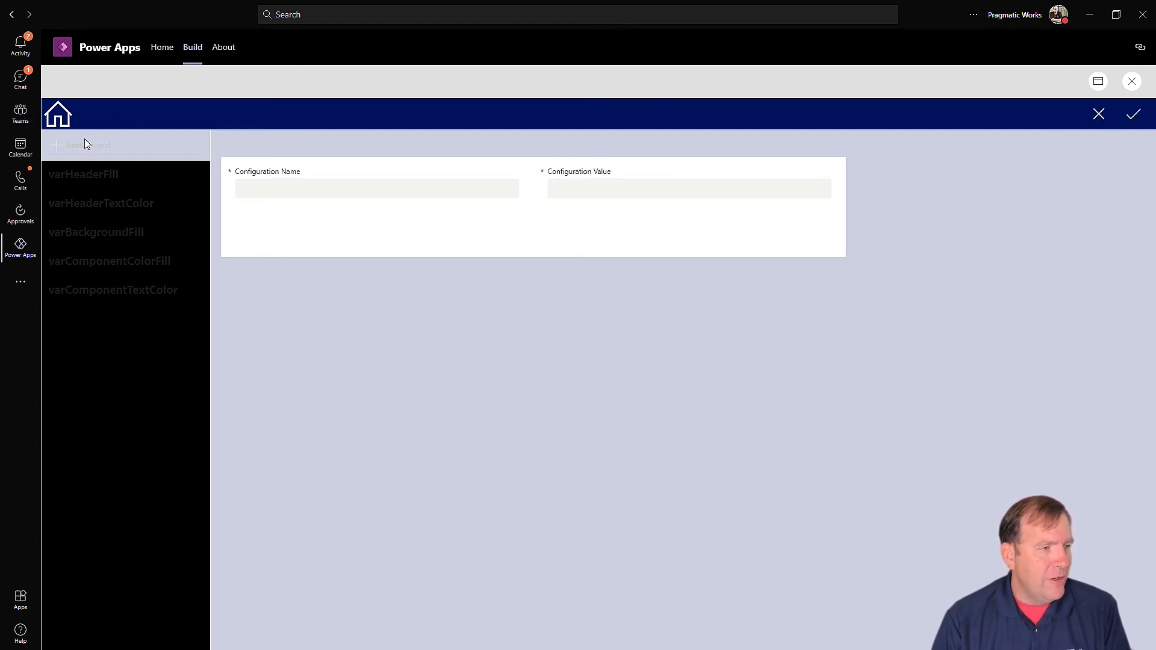
pyautogui.hotkey('alt', 'Tab')
pyautogui.doubleClick(294, 424)
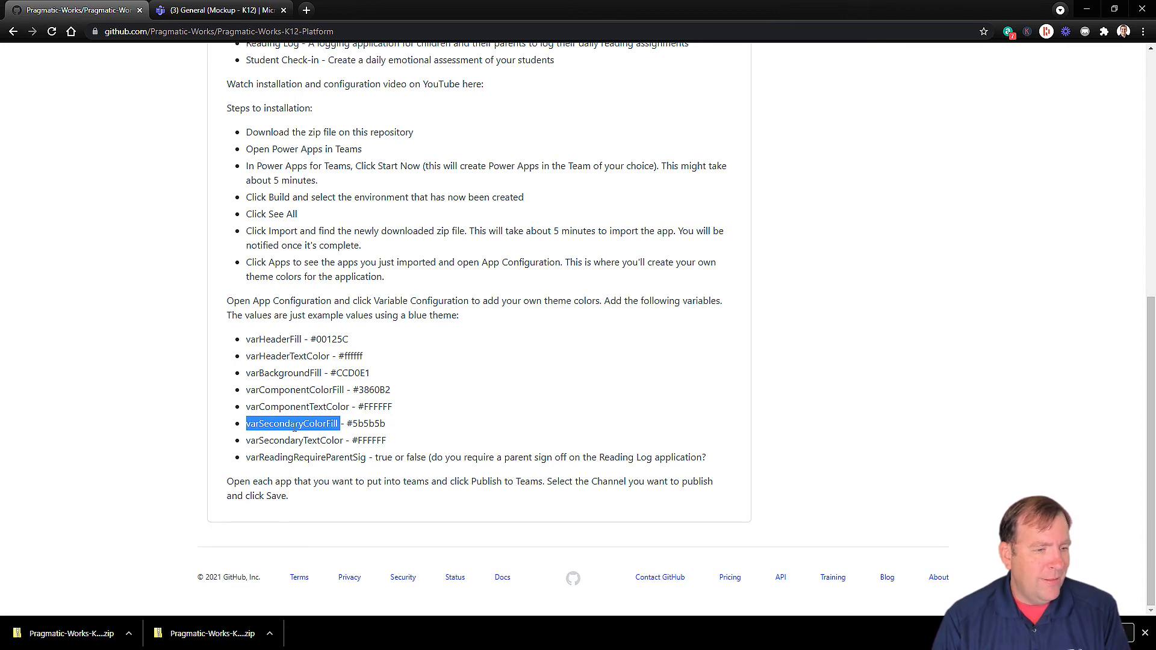
pyautogui.hotkey('ctrl', 'c')
pyautogui.hotkey('alt', 'Tab')
pyautogui.click(255, 180)
pyautogui.hotkey('ctrl', 'v')
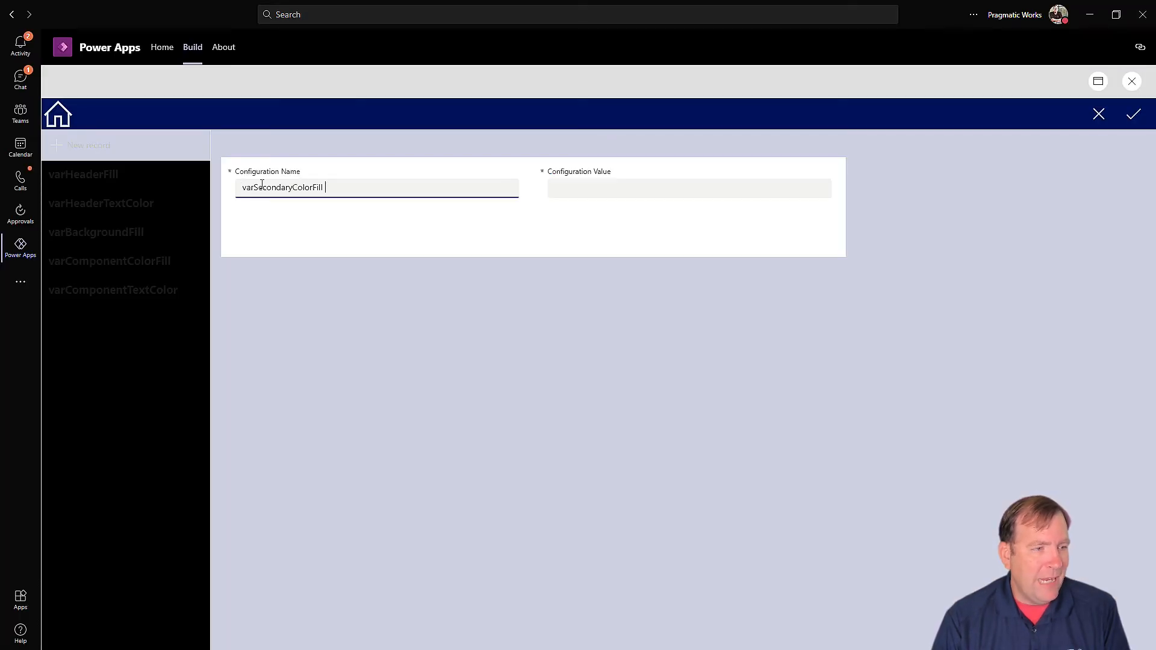
pyautogui.hotkey('alt', 'Tab')
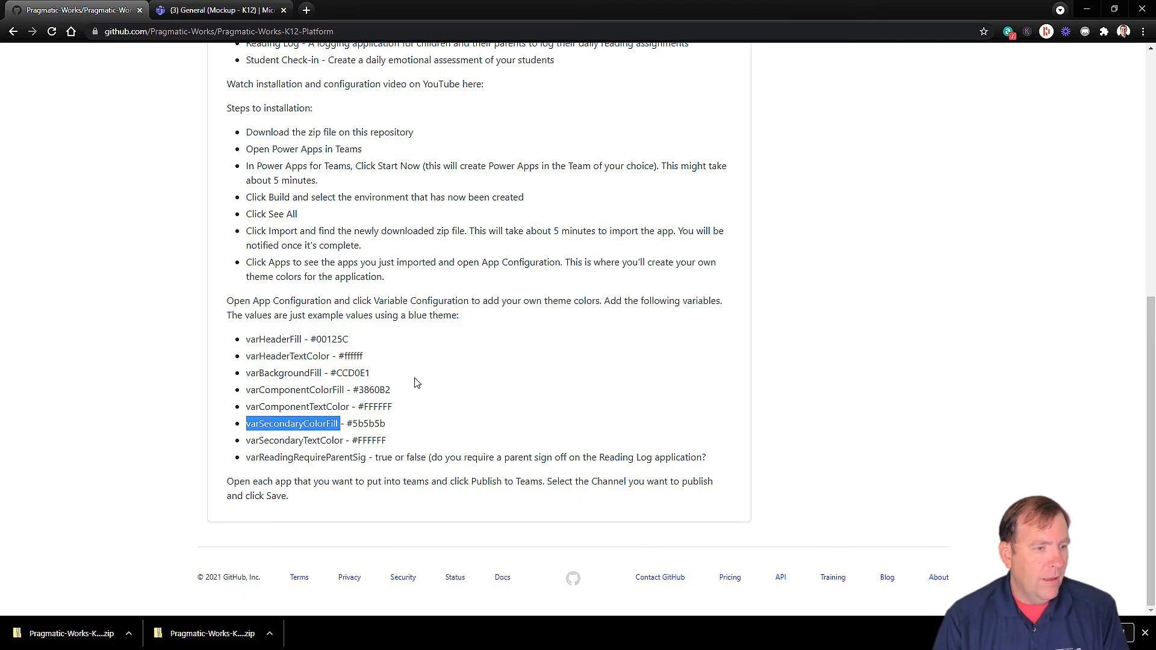
pyautogui.moveTo(385, 425); pyautogui.dragTo(345, 424)
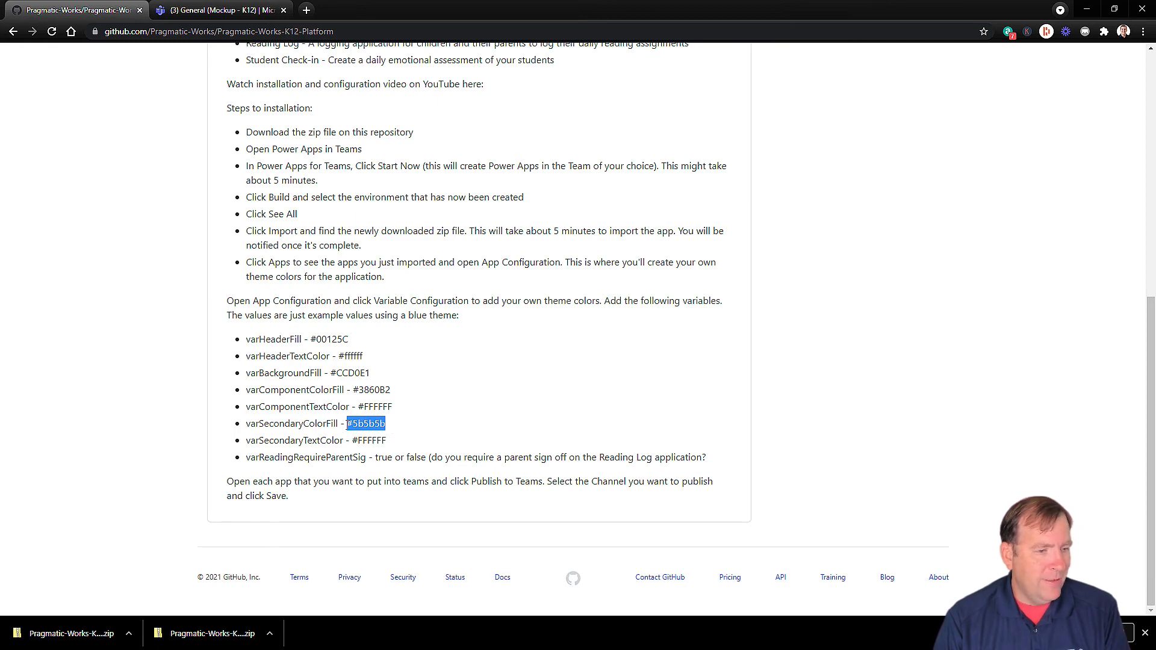
pyautogui.hotkey('ctrl', 'c')
pyautogui.hotkey('alt', 'Tab')
pyautogui.click(632, 189)
pyautogui.hotkey('ctrl', 'v')
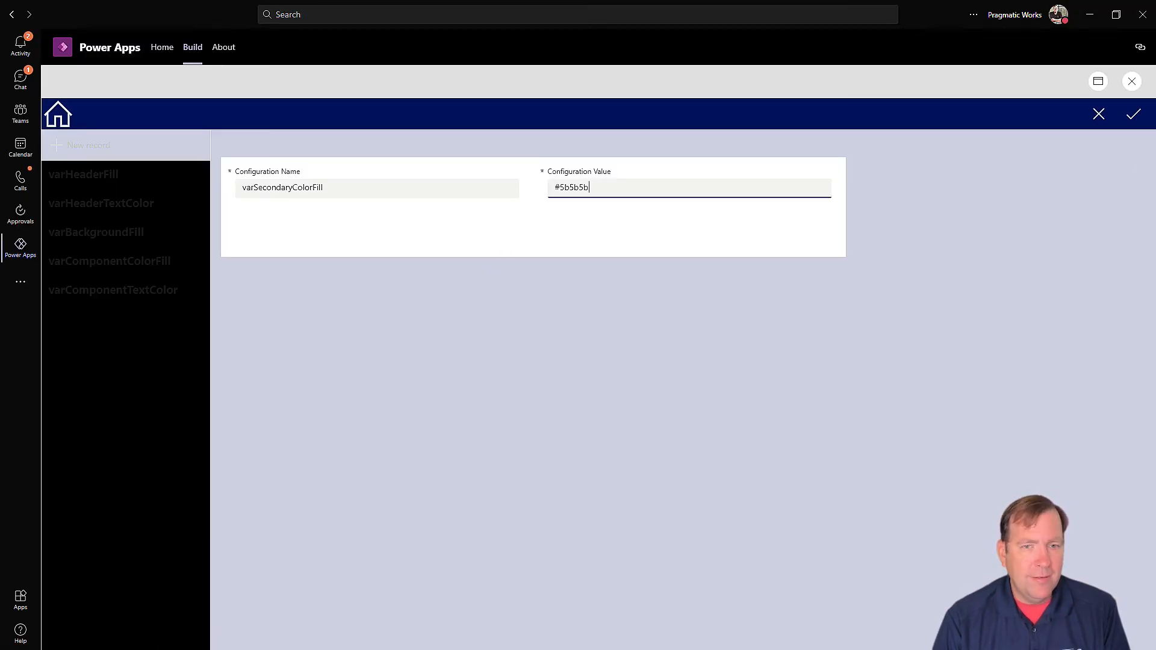
pyautogui.click(1134, 114)
# Step: Add and save a varSecondaryTextColor record with value #FFFFFF
pyautogui.hotkey('alt', 'Tab')
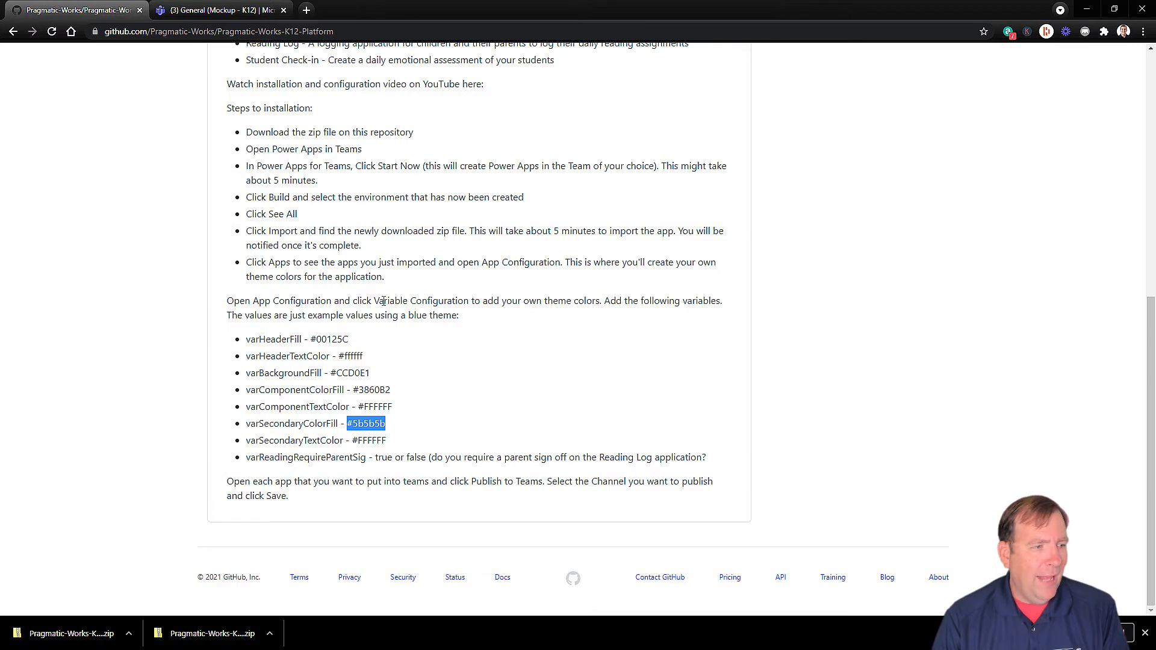
pyautogui.doubleClick(314, 441)
pyautogui.moveTo(342, 440); pyautogui.dragTo(248, 444)
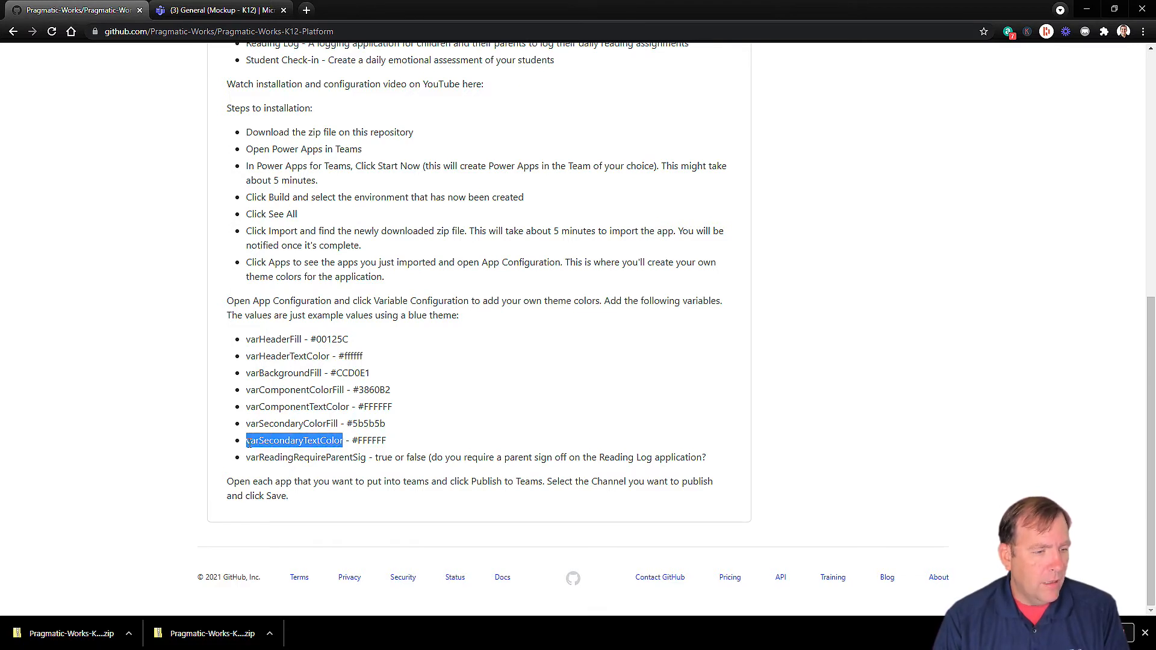
pyautogui.hotkey('alt', 'Tab')
pyautogui.moveTo(299, 187); pyautogui.dragTo(286, 188)
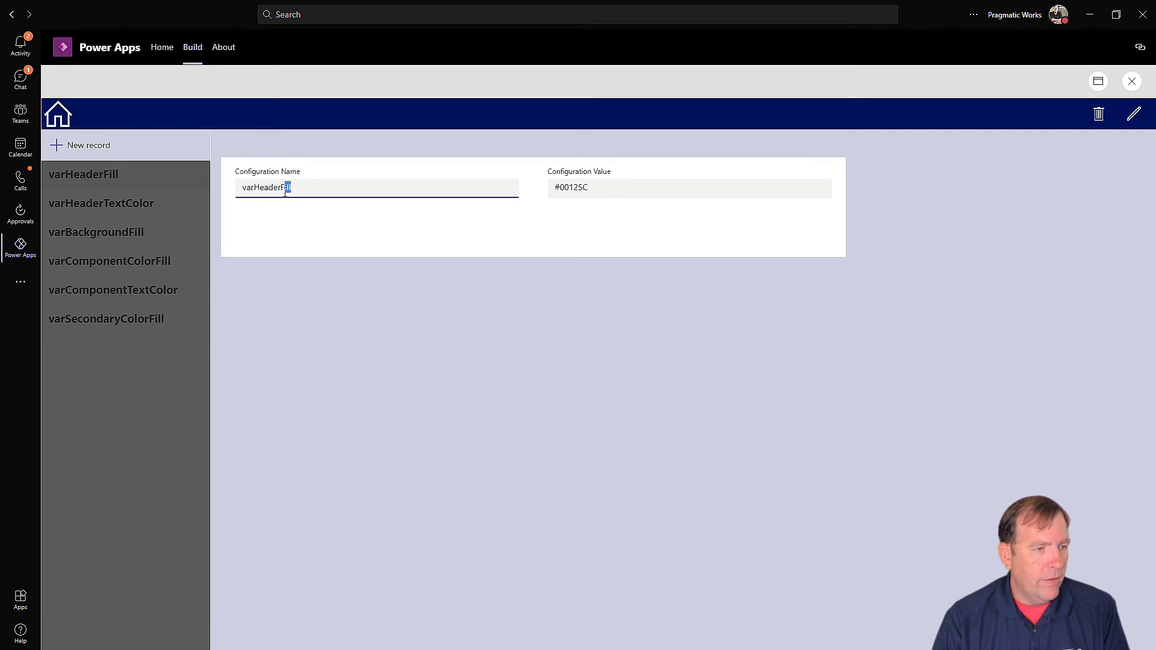
pyautogui.click(163, 139)
pyautogui.click(285, 204)
pyautogui.hotkey('ctrl', 'v')
pyautogui.hotkey('alt', 'Tab')
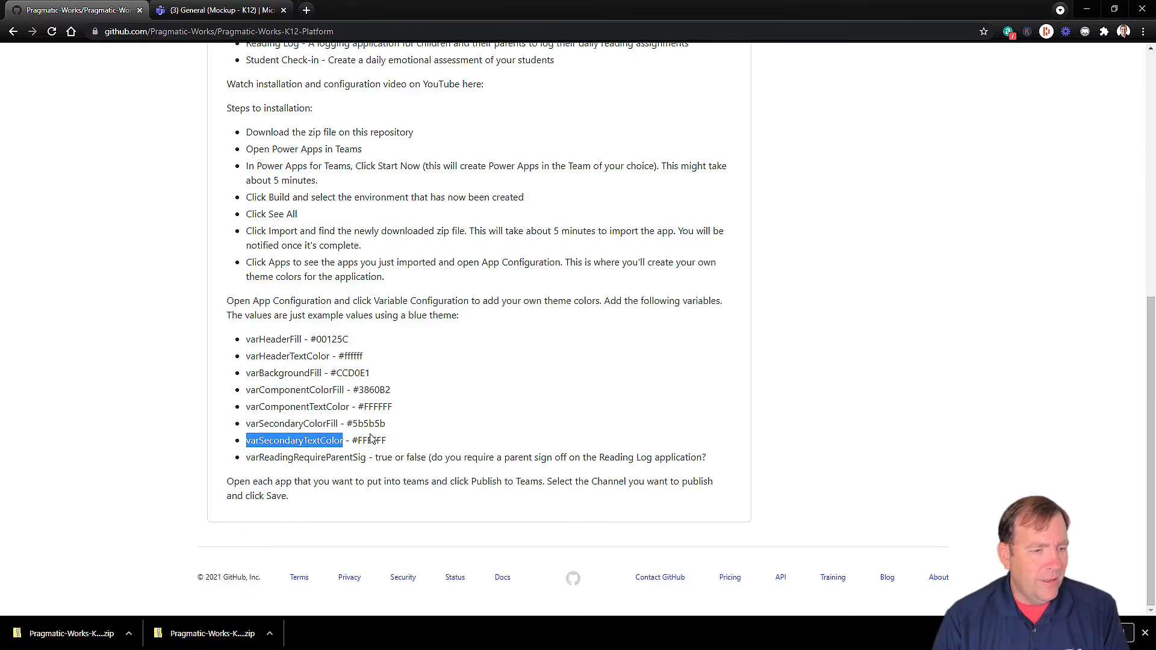
pyautogui.doubleClick(370, 440)
pyautogui.hotkey('alt', 'Tab')
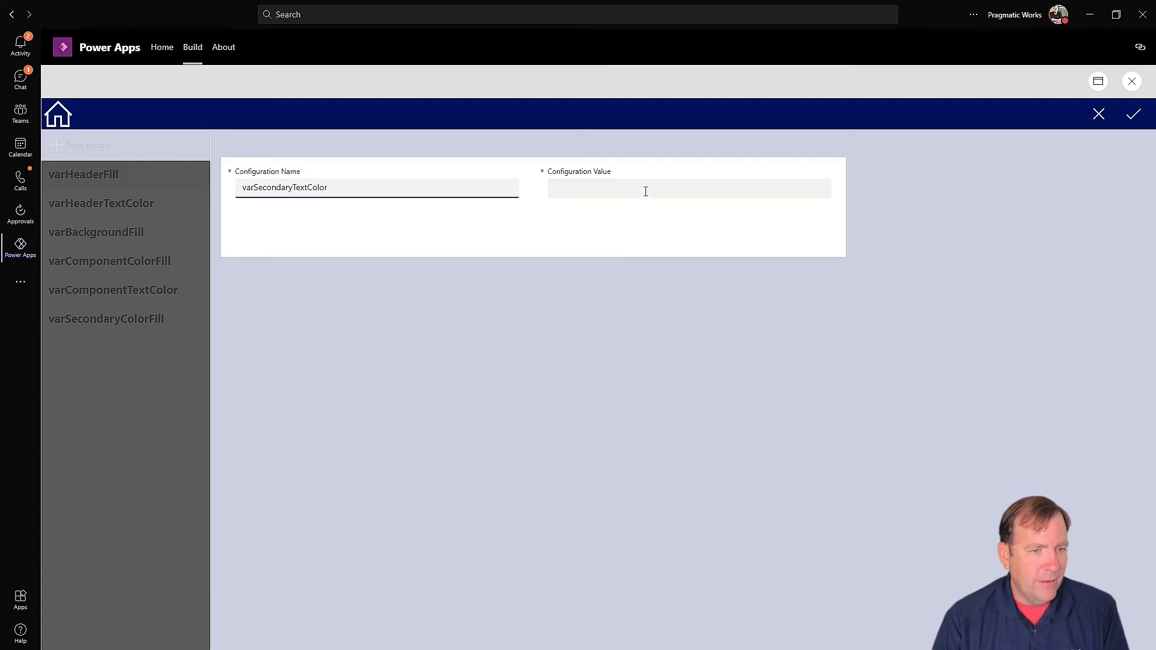
pyautogui.click(645, 193)
pyautogui.write('#')
pyautogui.hotkey('ctrl', 'v')
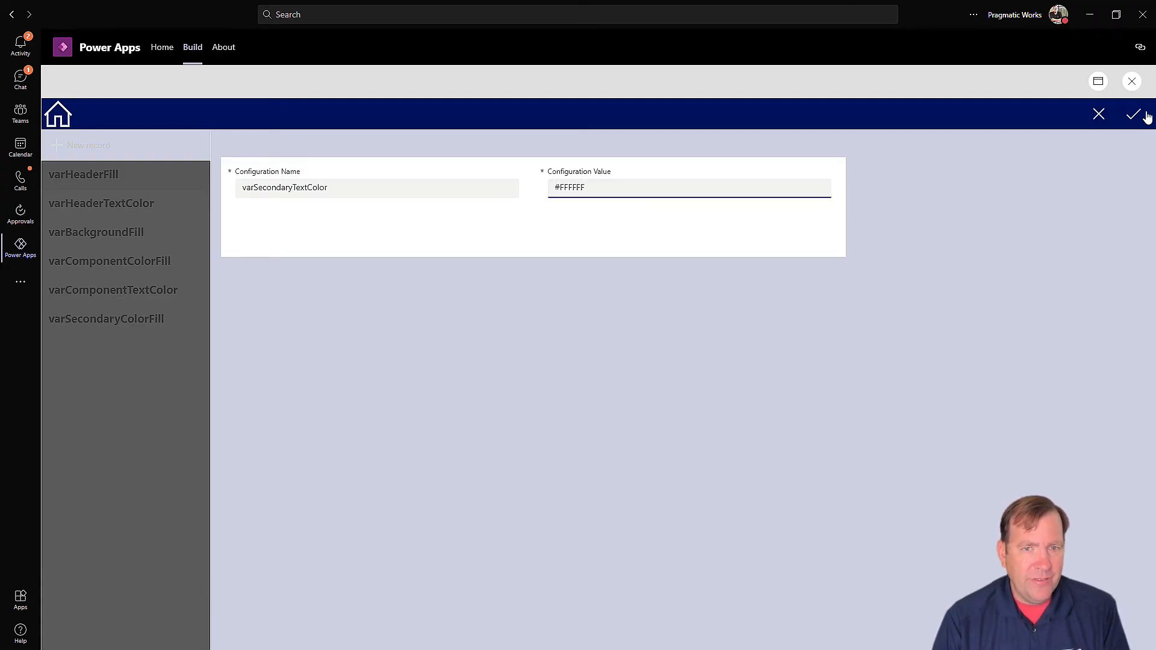
pyautogui.click(1133, 115)
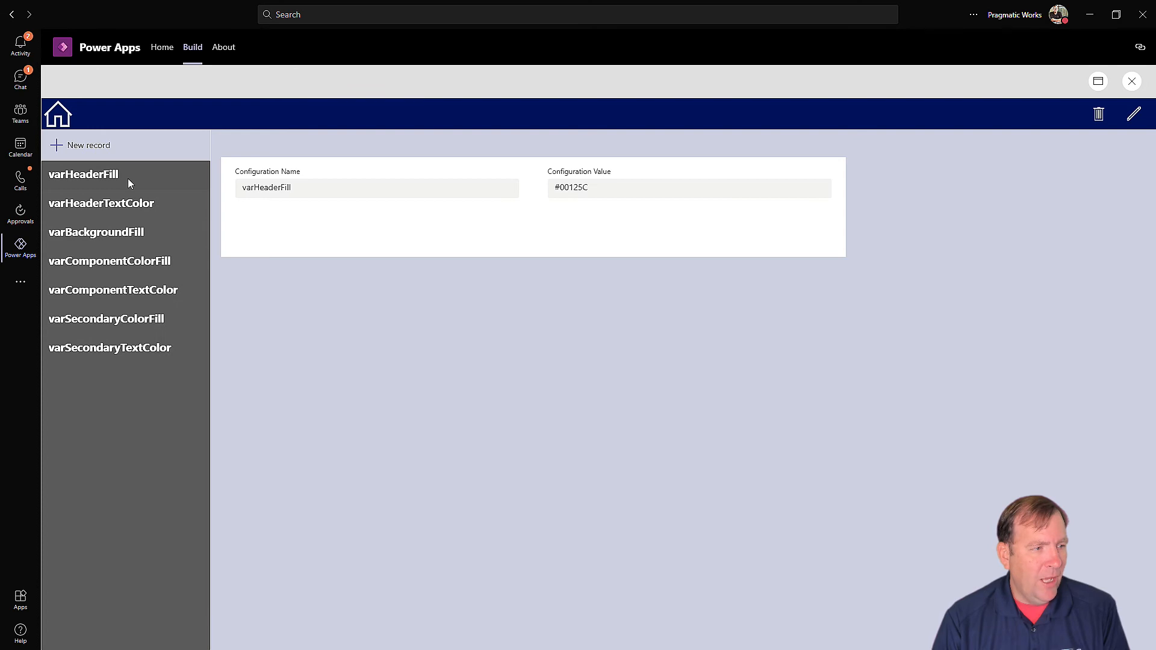
# Step: Add the configuration record varReadingRequireParentSig with the value true
pyautogui.hotkey('alt', 'Tab')
pyautogui.doubleClick(338, 459)
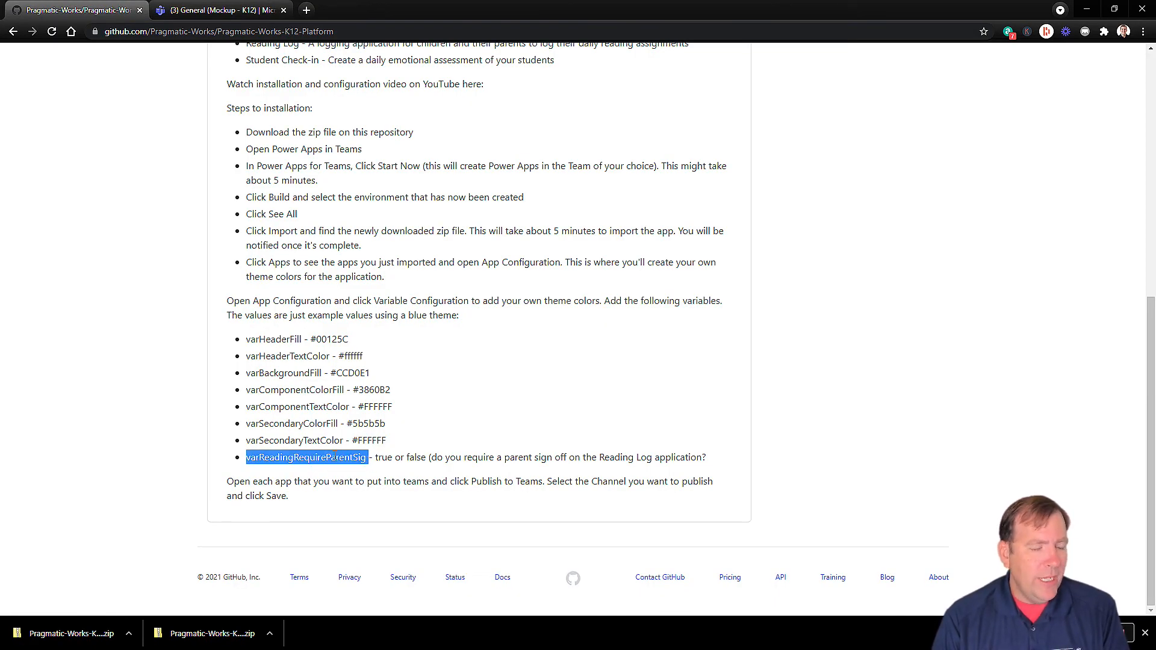
pyautogui.hotkey('alt', 'Tab')
pyautogui.click(90, 146)
pyautogui.click(275, 194)
pyautogui.hotkey('ctrl', 'v')
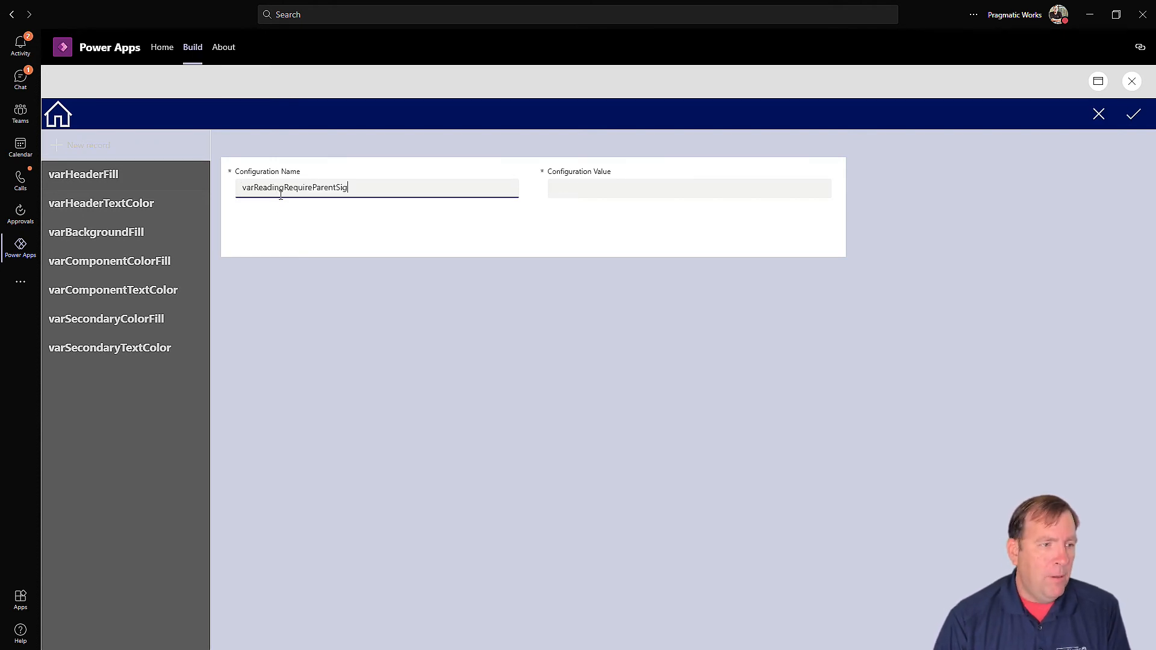
pyautogui.click(569, 184)
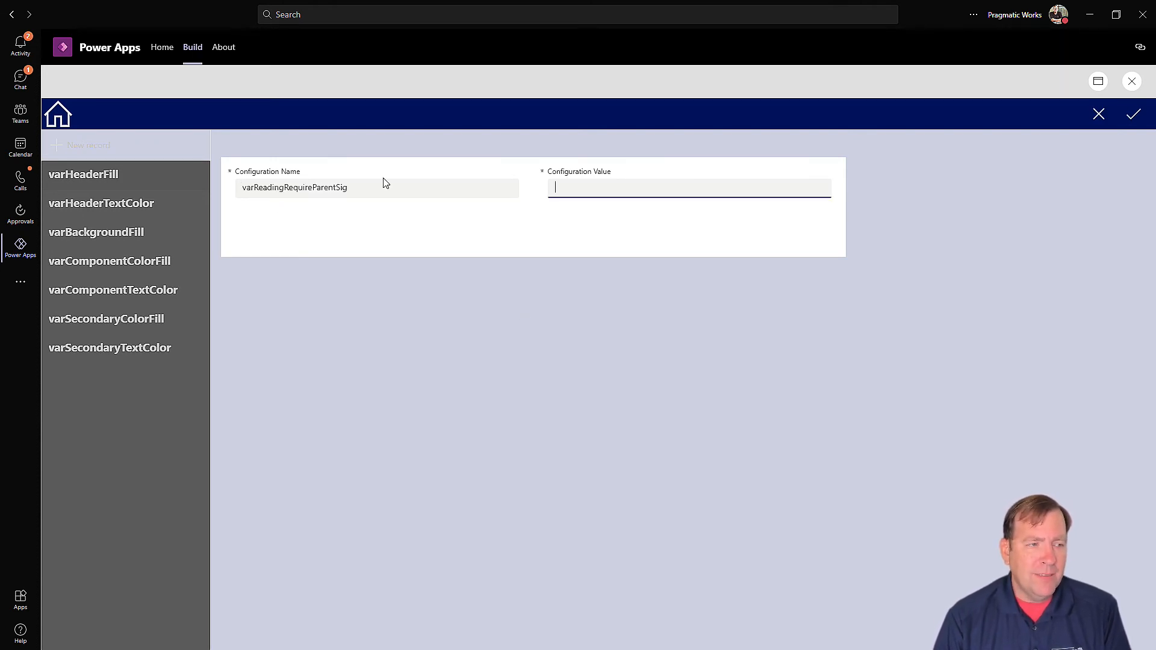
pyautogui.write('true')
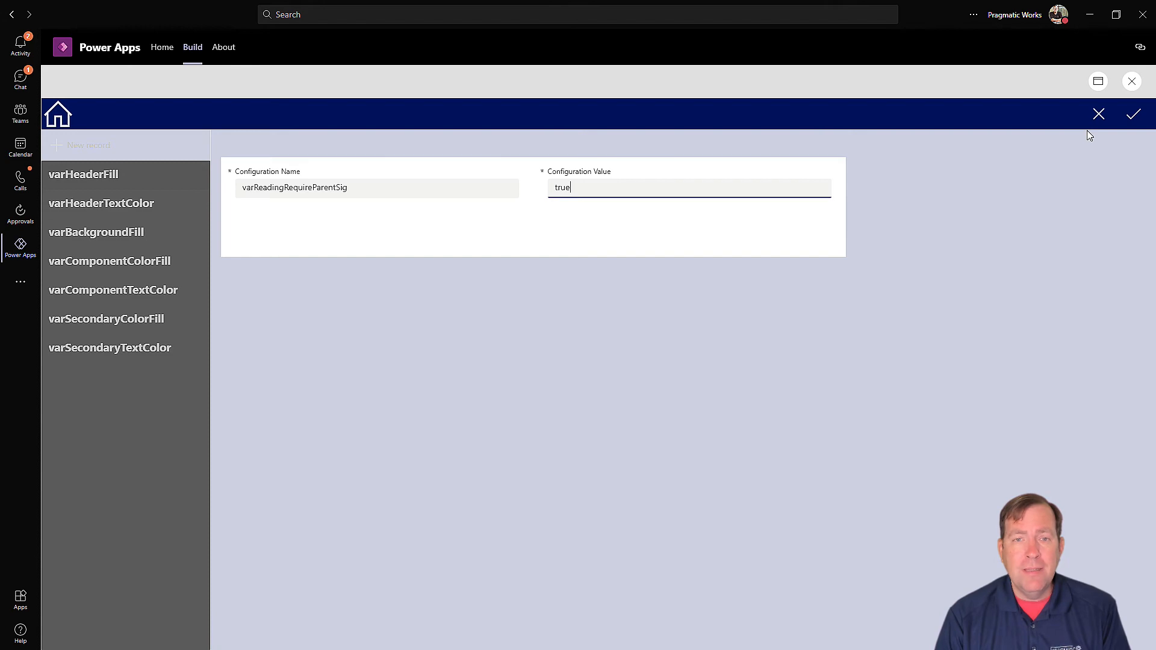
pyautogui.hotkey('alt', 'Tab')
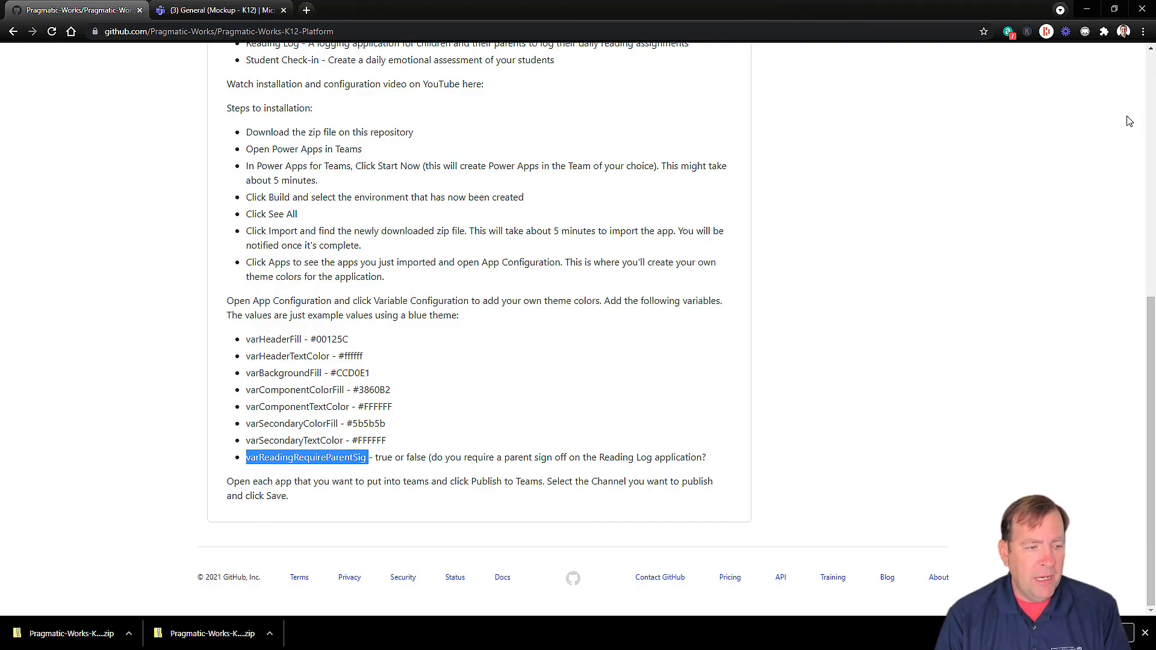
pyautogui.hotkey('alt', 'Tab')
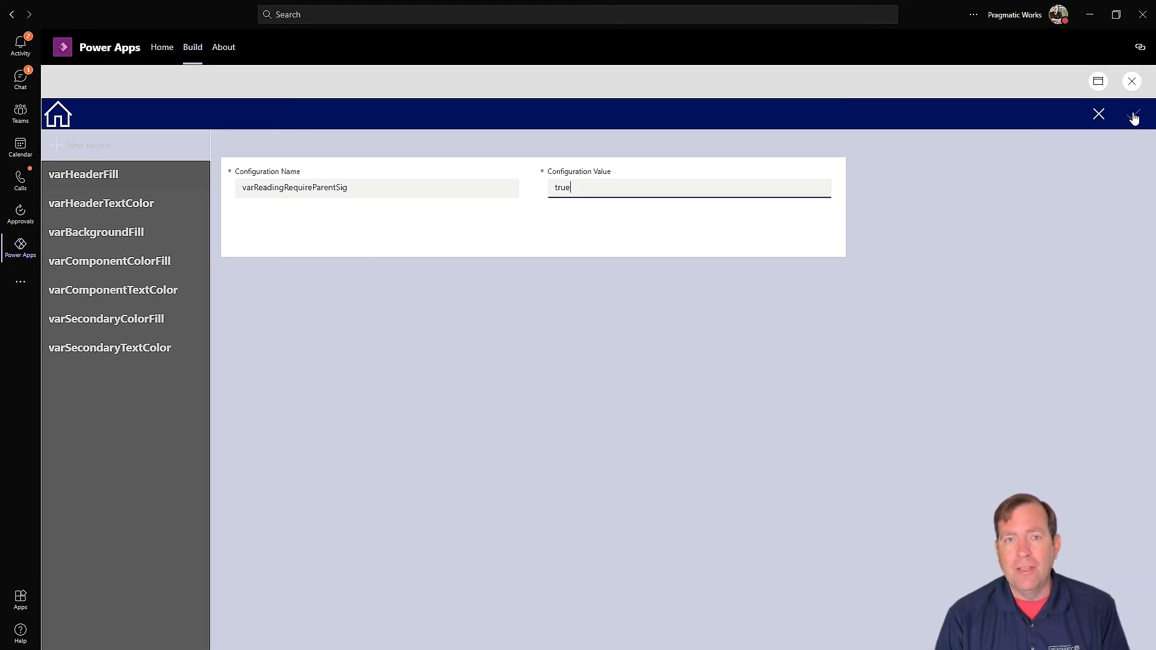
pyautogui.click(1134, 118)
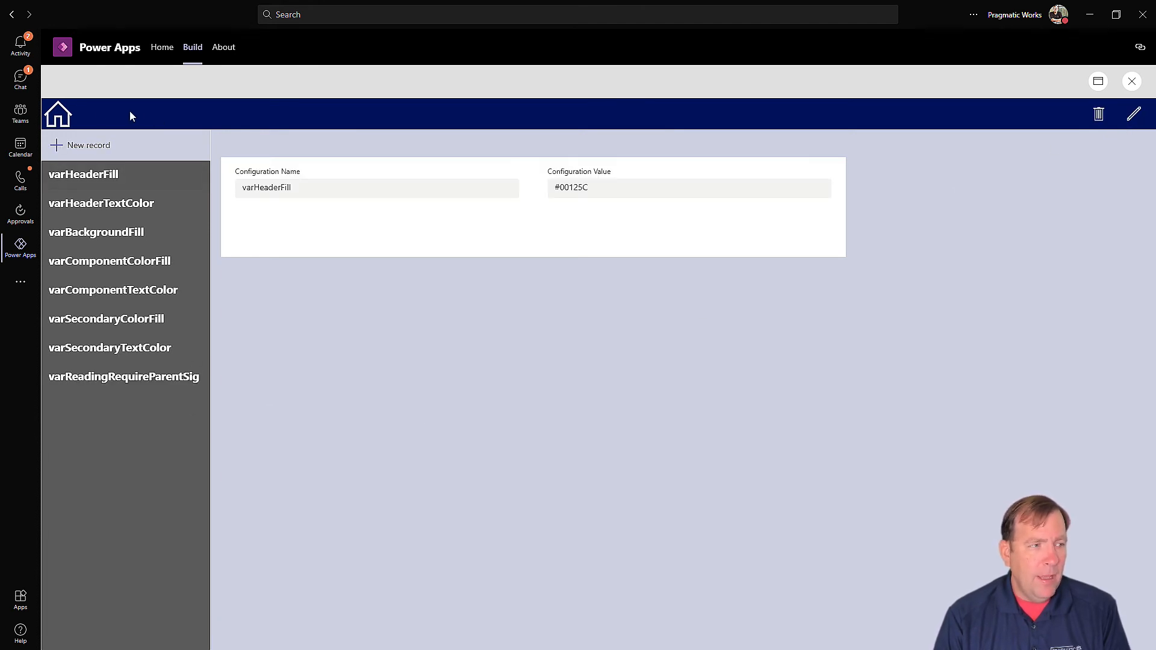
# Step: View the Student Administration screen from the configuration home, then go back home
pyautogui.click(78, 112)
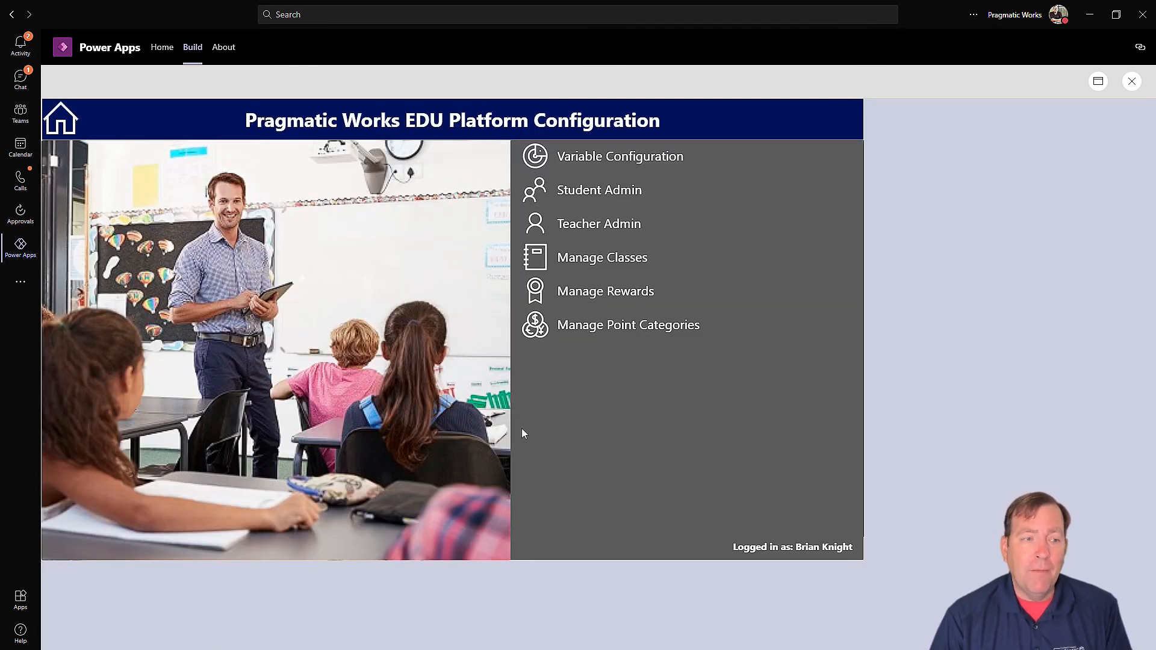
pyautogui.click(578, 196)
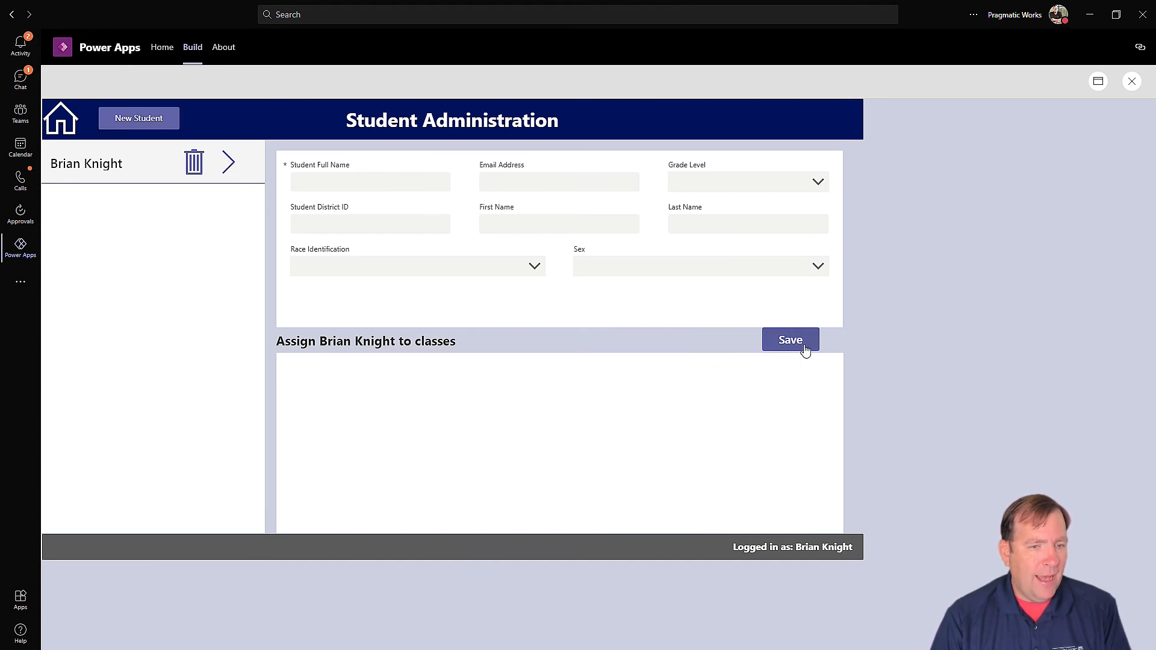
pyautogui.click(71, 123)
# Step: Create a new Algebra class and enroll the existing student in it
pyautogui.click(534, 257)
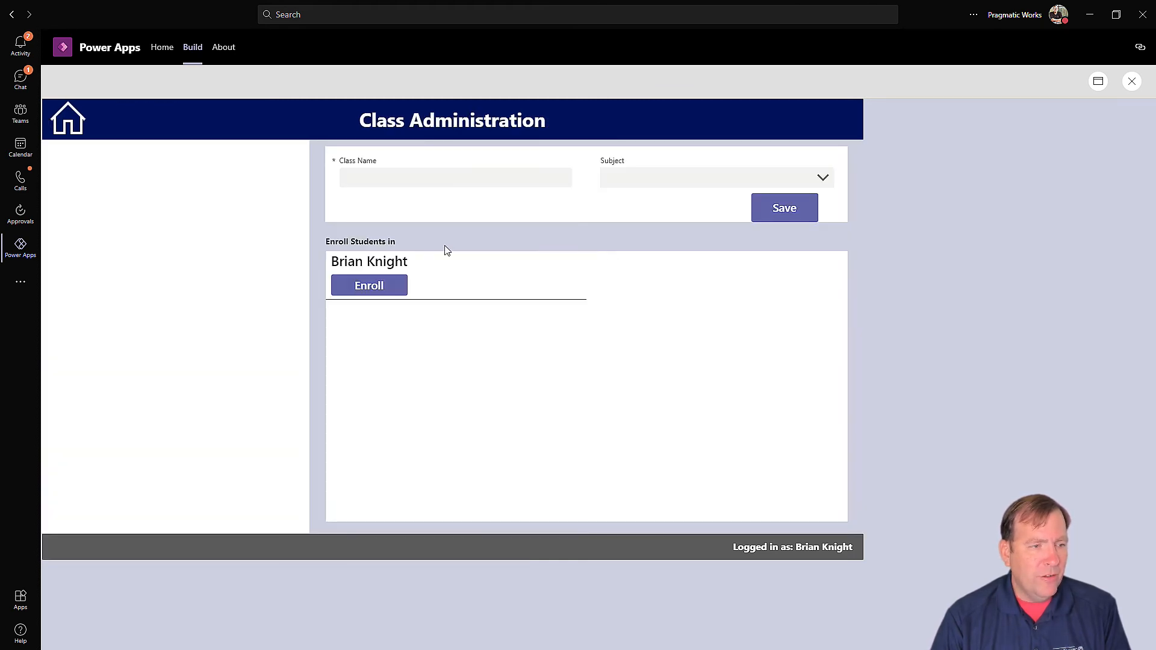
pyautogui.click(413, 177)
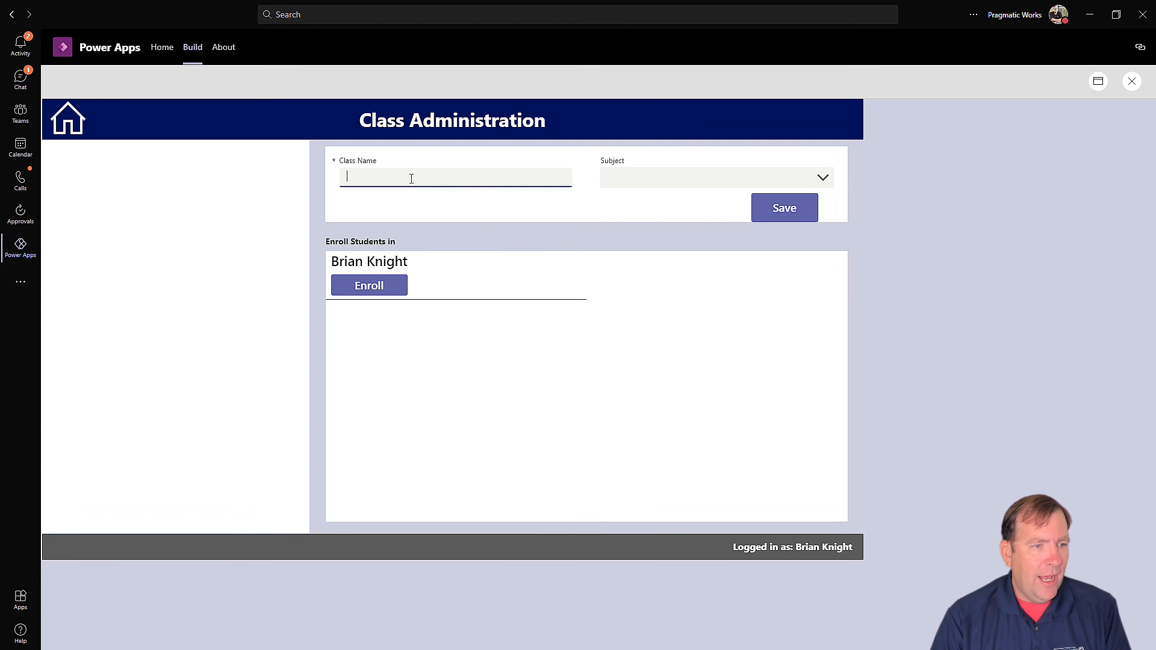
pyautogui.write('Brian')
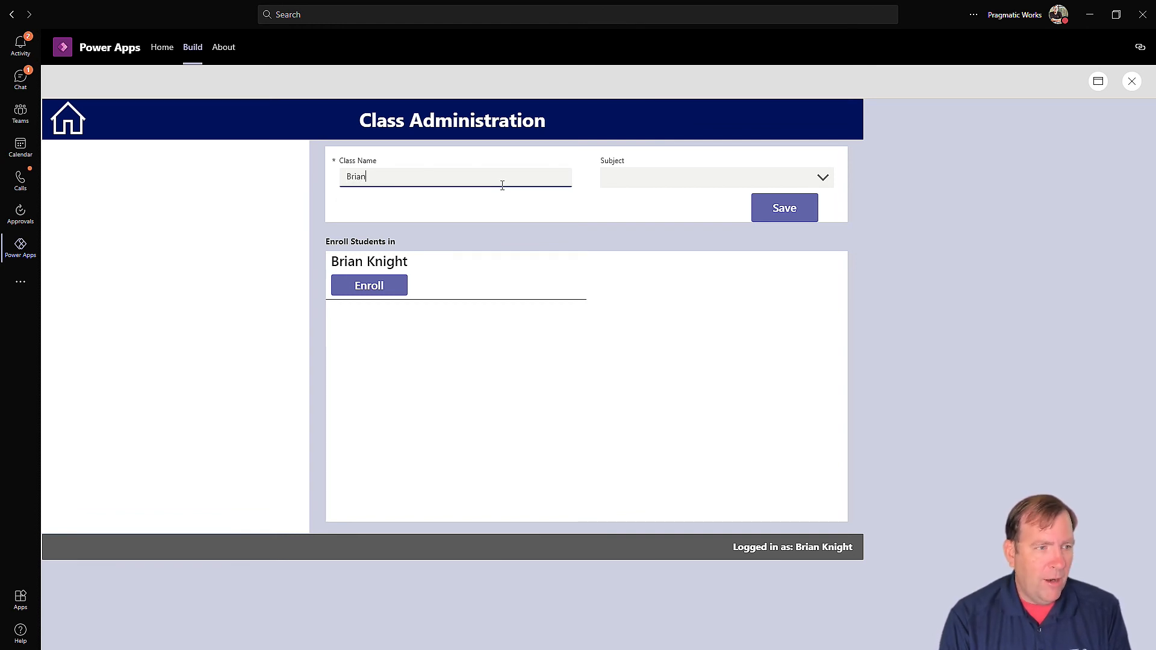
pyautogui.write("'s Ego ")
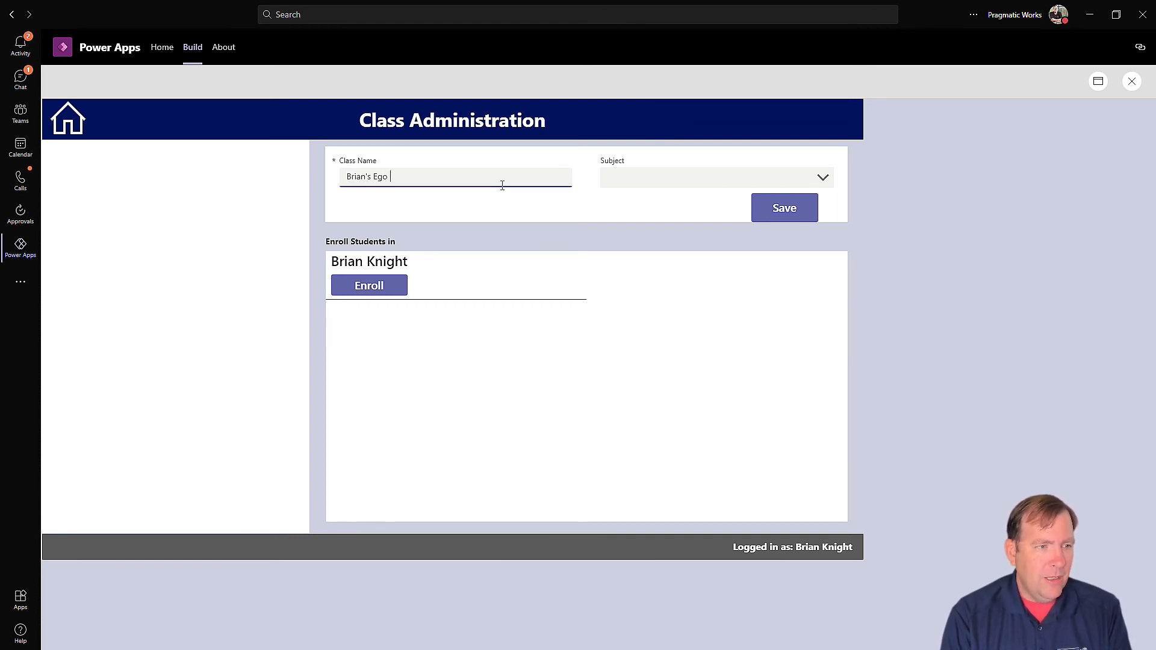
pyautogui.write('Class')
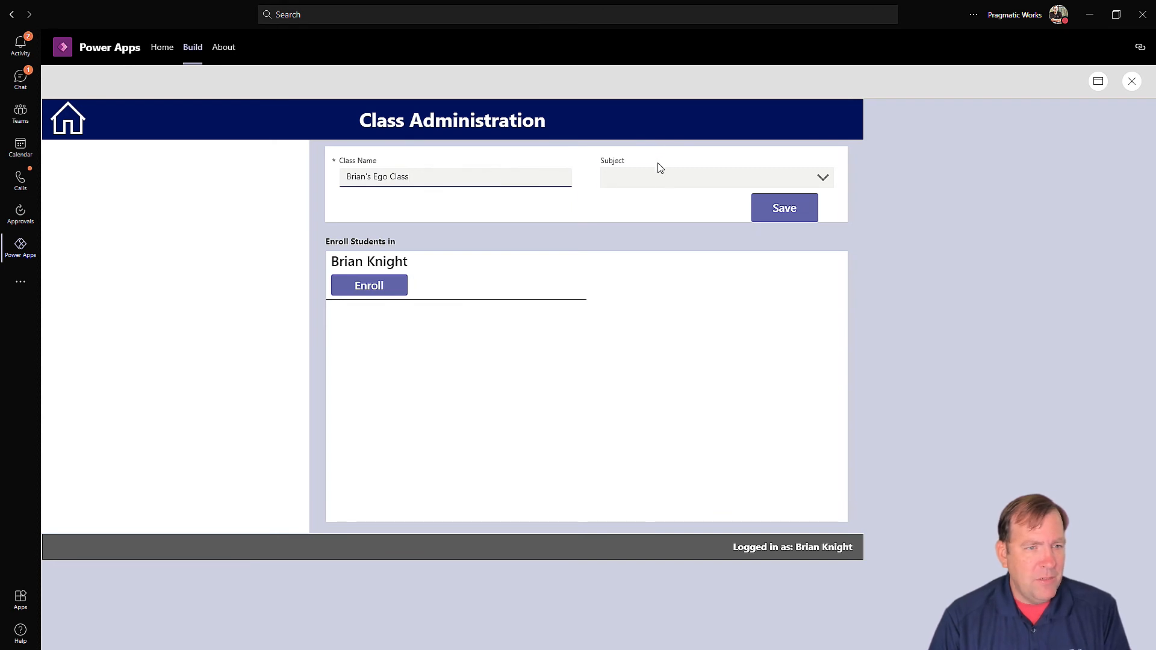
pyautogui.click(656, 175)
pyautogui.click(633, 186)
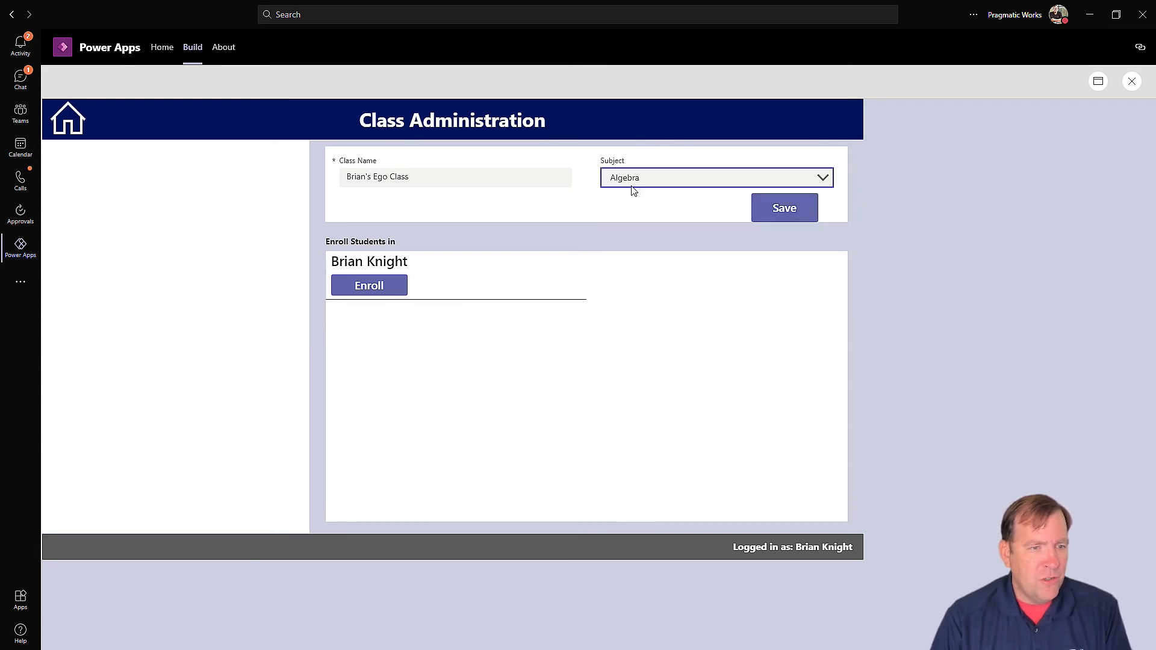
pyautogui.click(788, 209)
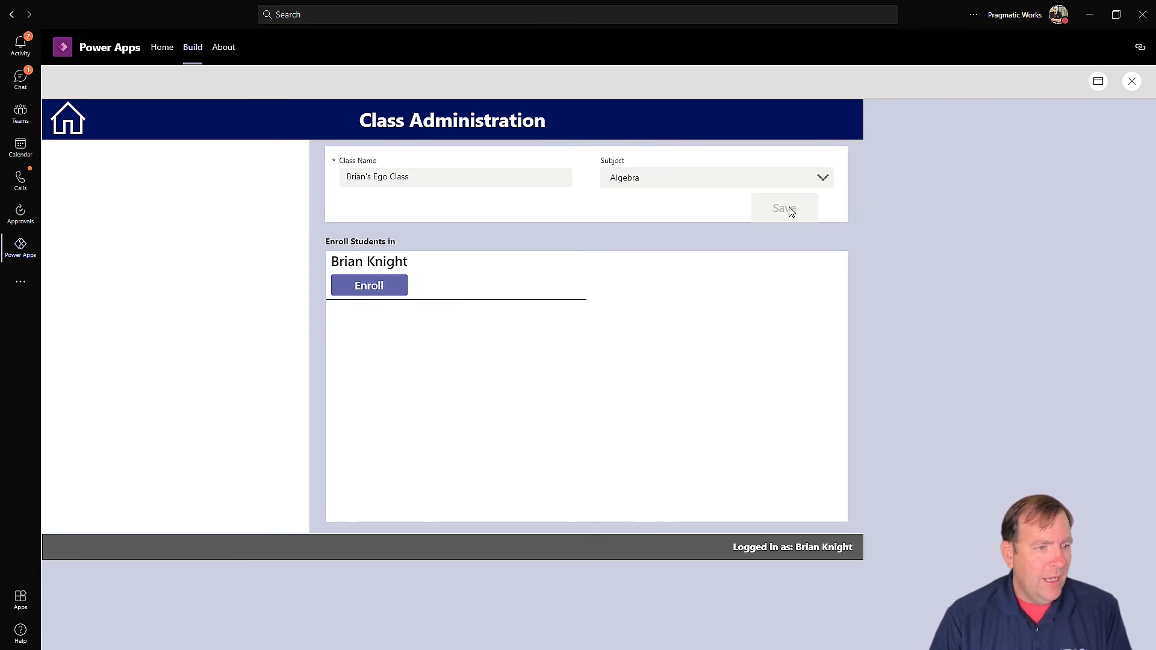
pyautogui.click(383, 288)
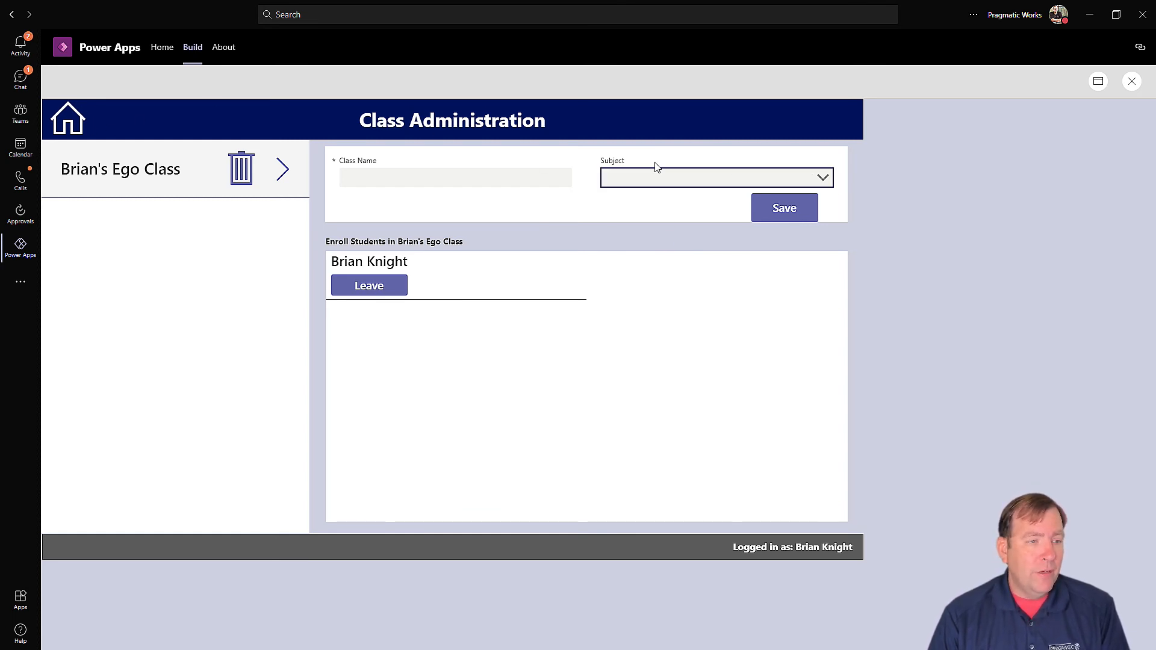
# Step: Create a second class, ClaSs 2q, with subject English, then check each class's enrollment
pyautogui.click(488, 175)
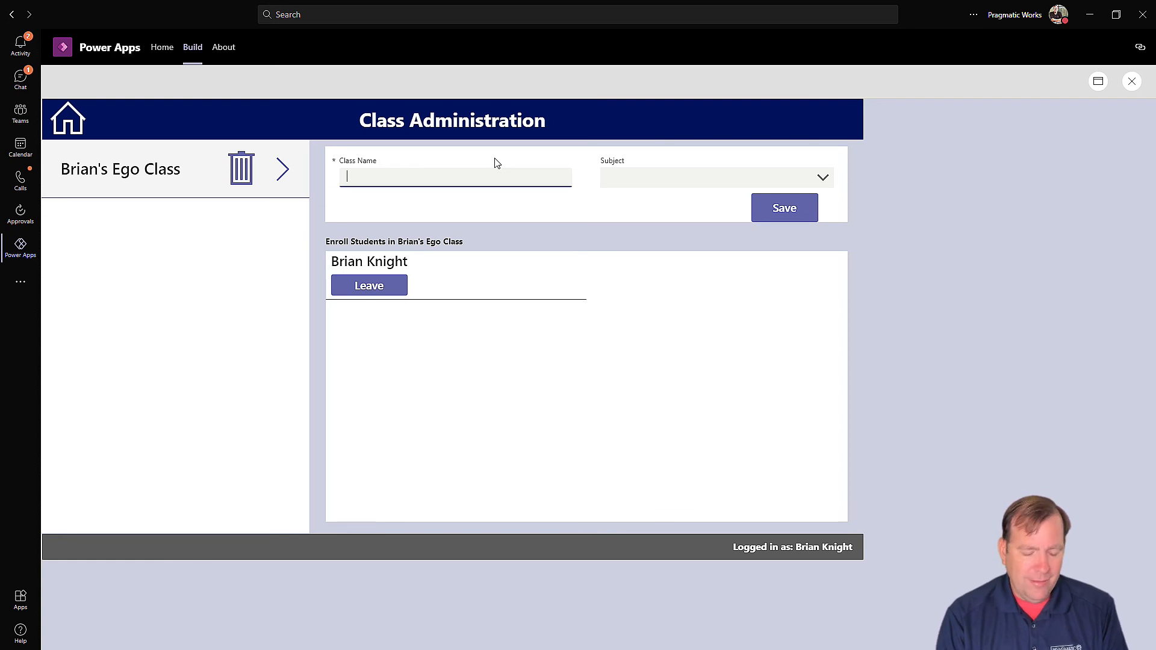
pyautogui.click(724, 172)
pyautogui.click(694, 209)
pyautogui.click(781, 212)
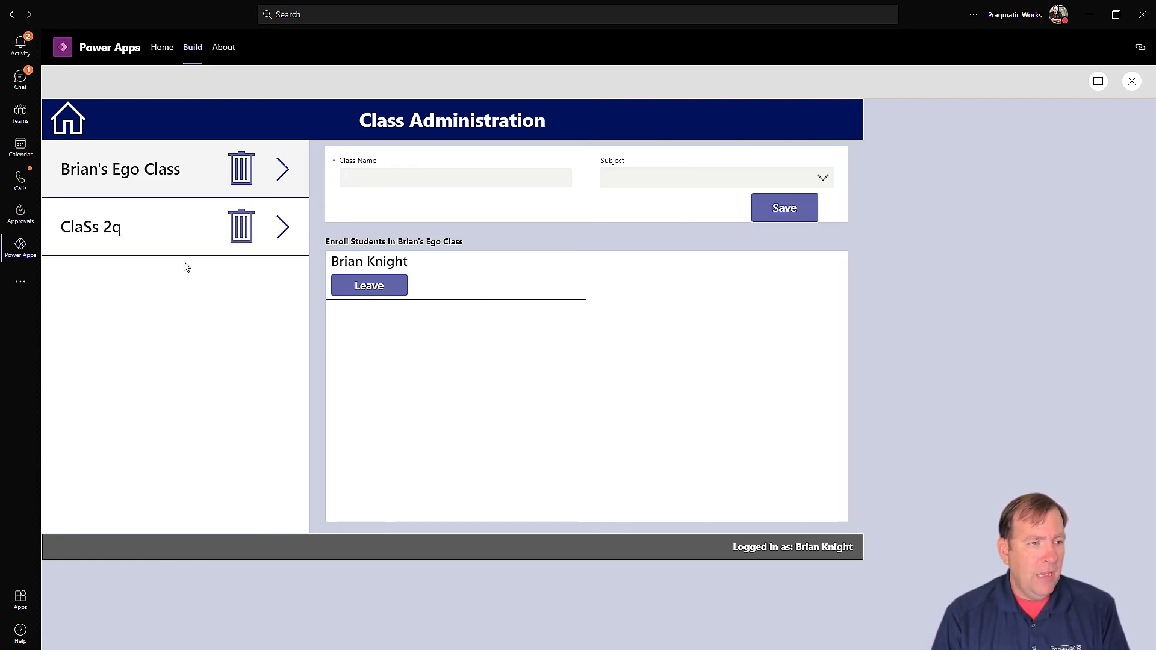
pyautogui.click(152, 224)
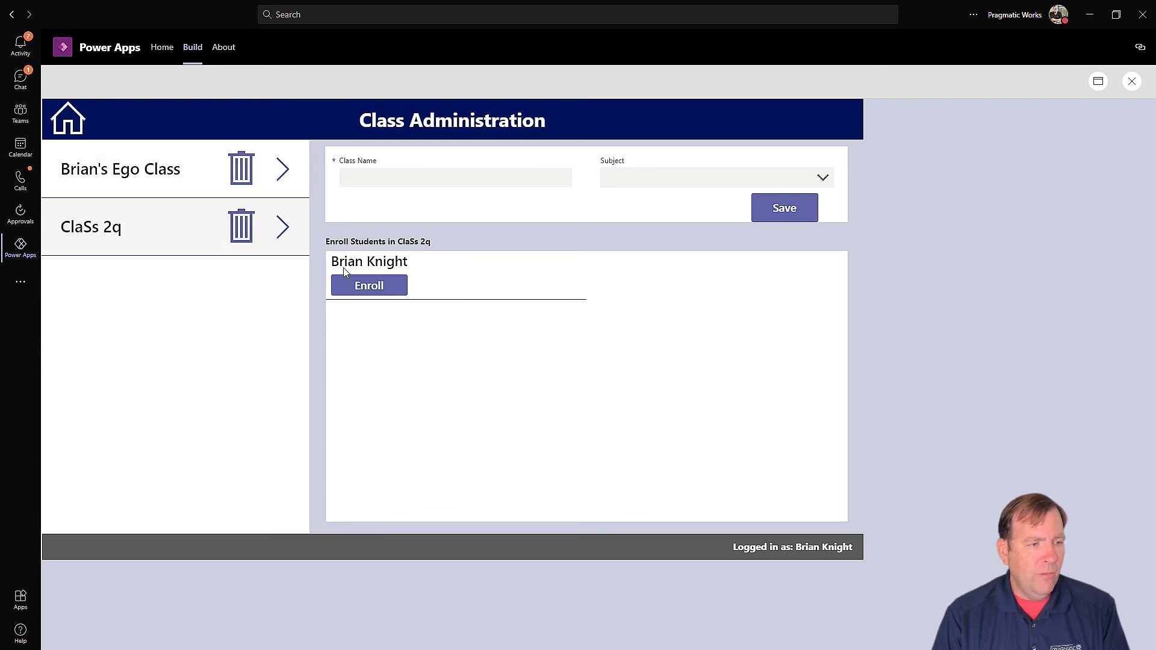
pyautogui.click(285, 168)
pyautogui.click(290, 225)
pyautogui.click(68, 124)
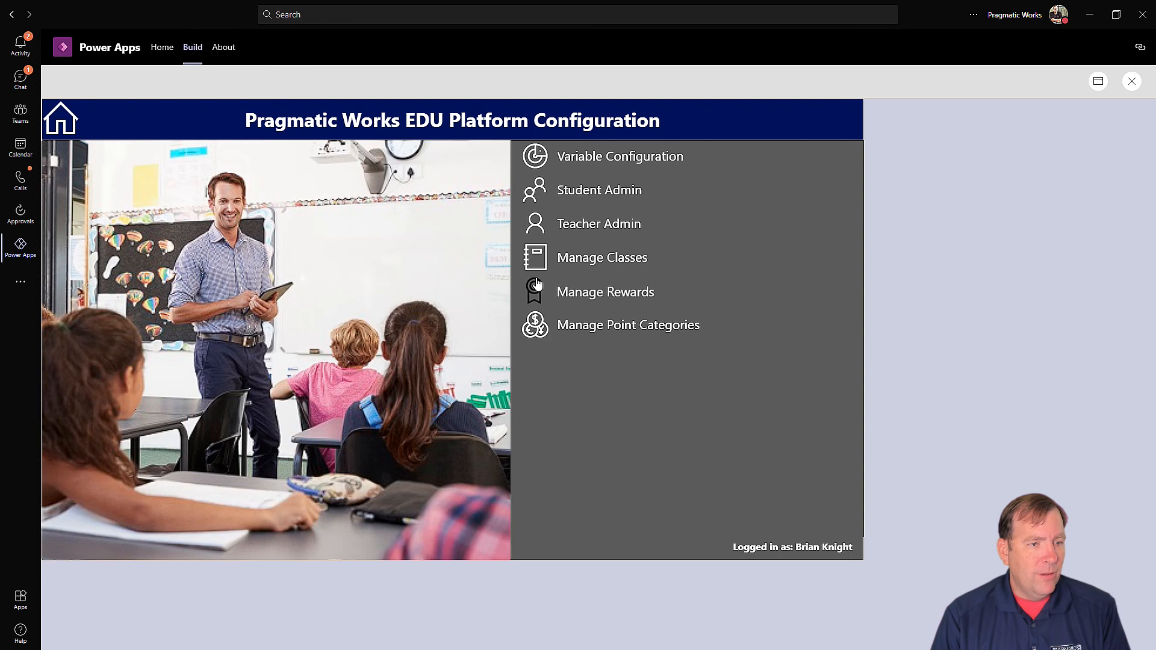
# Step: Add a new teacher with the teacher's full name and e-mail address
pyautogui.click(581, 224)
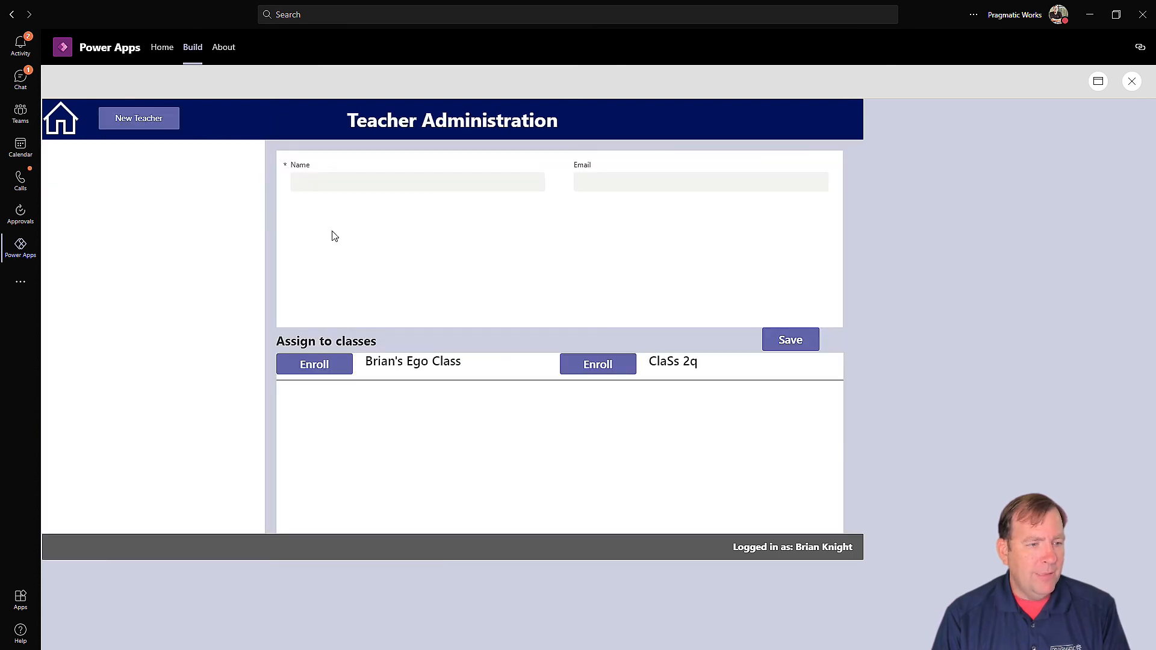
pyautogui.click(311, 177)
pyautogui.write('Brian Knight')
pyautogui.press('Tab')
pyautogui.write('BKNIGHT')
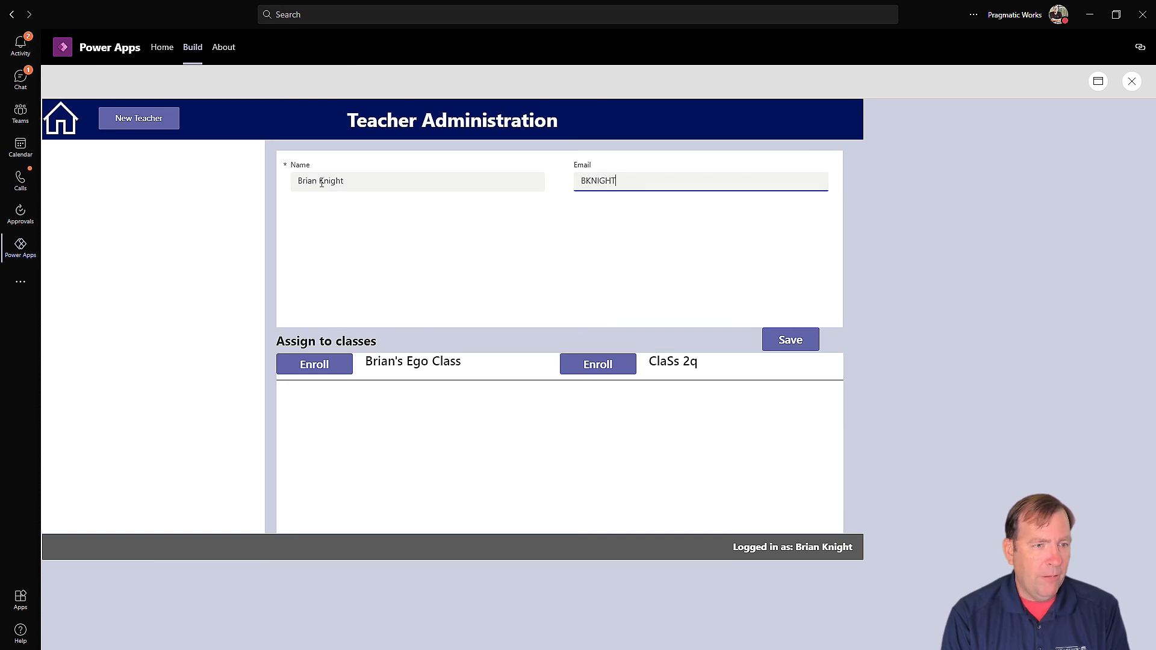
pyautogui.hotkey('ctrl', 'BackSpace')
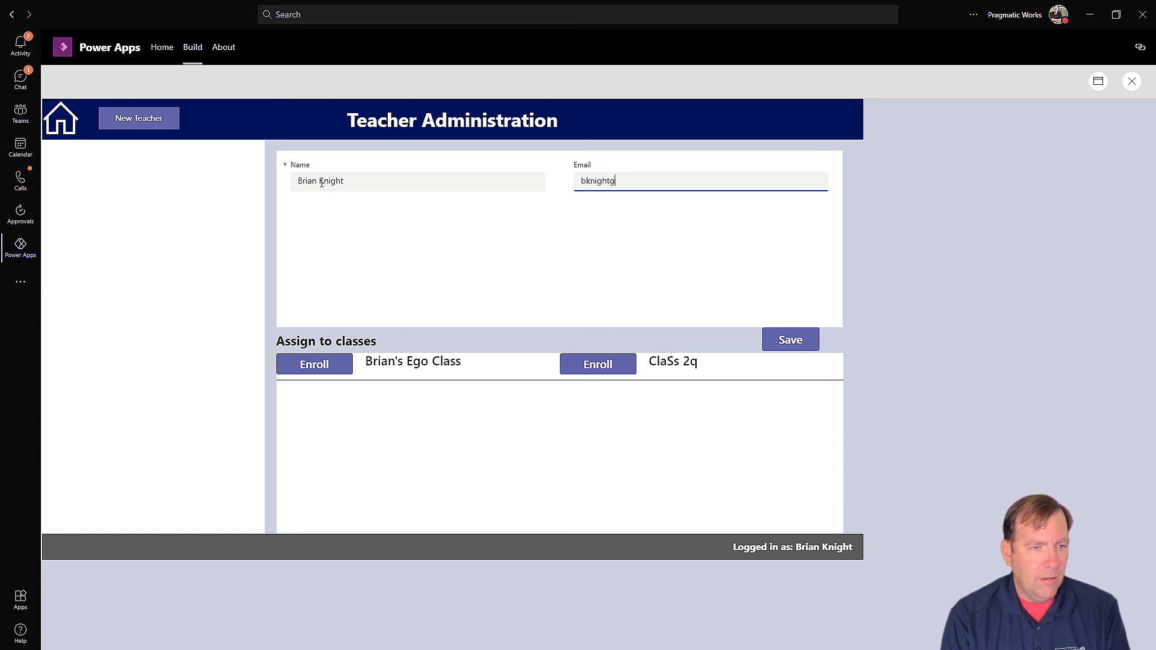
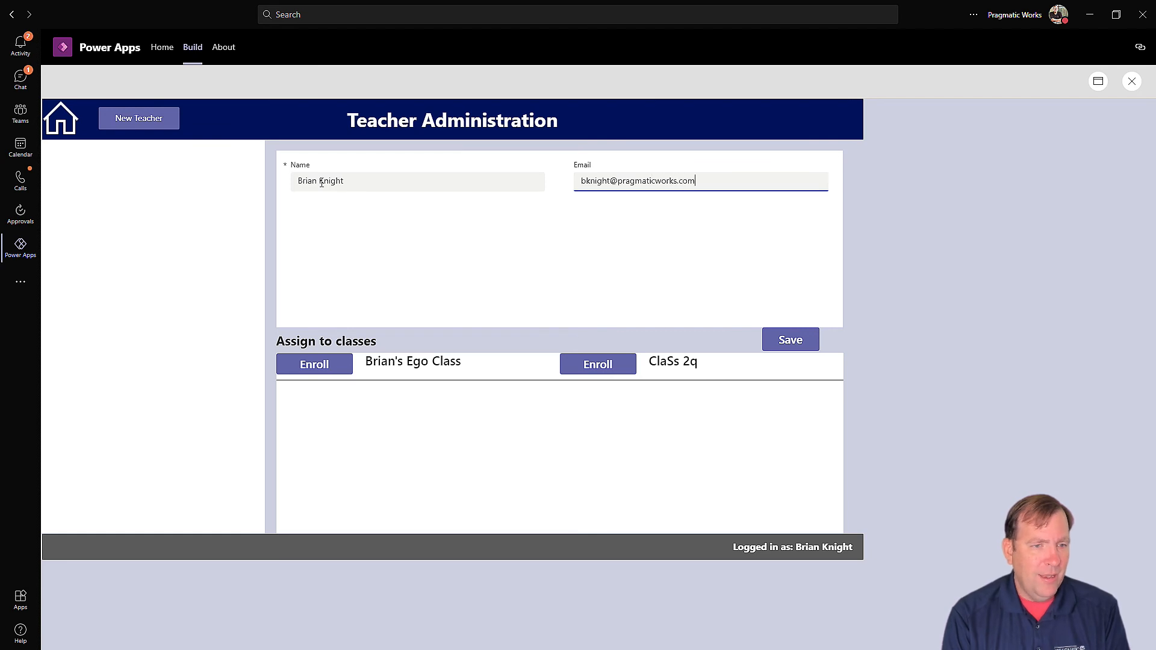
pyautogui.click(790, 340)
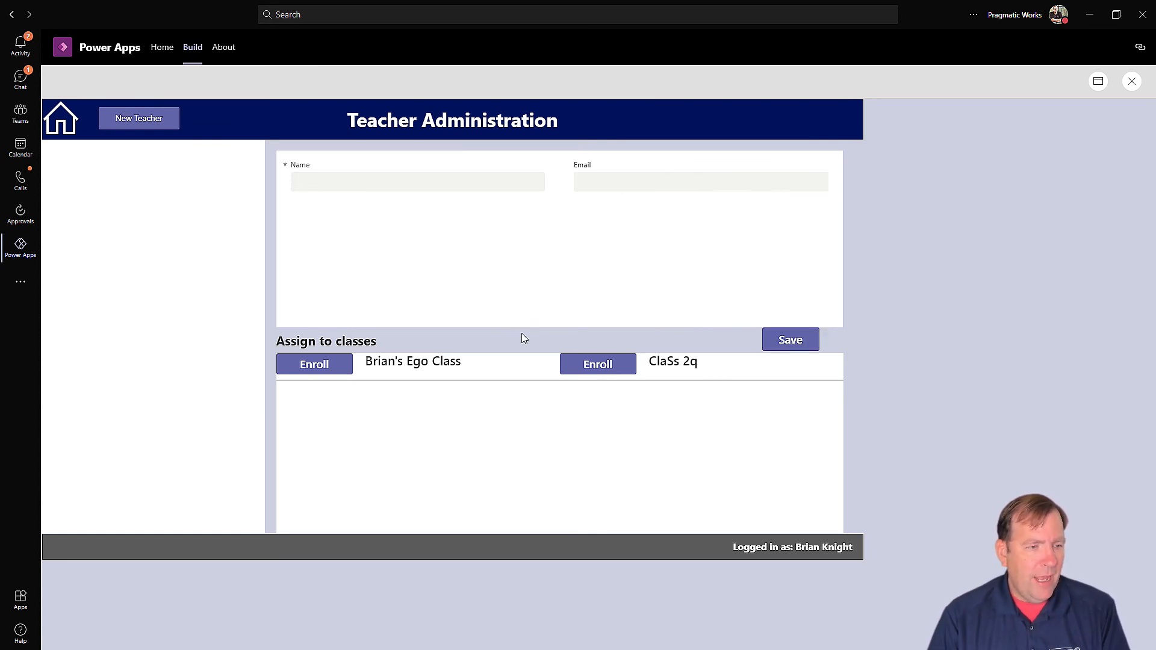
# Step: Assign the teacher to both the first class and ClaSs 2q
pyautogui.click(321, 368)
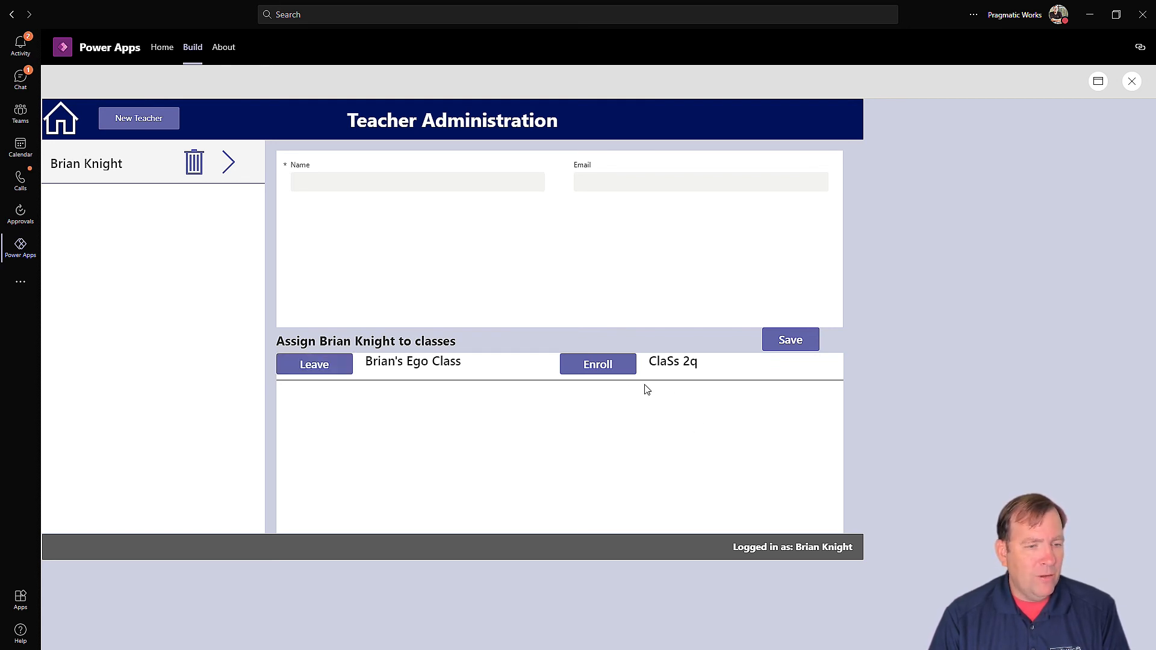
pyautogui.click(604, 374)
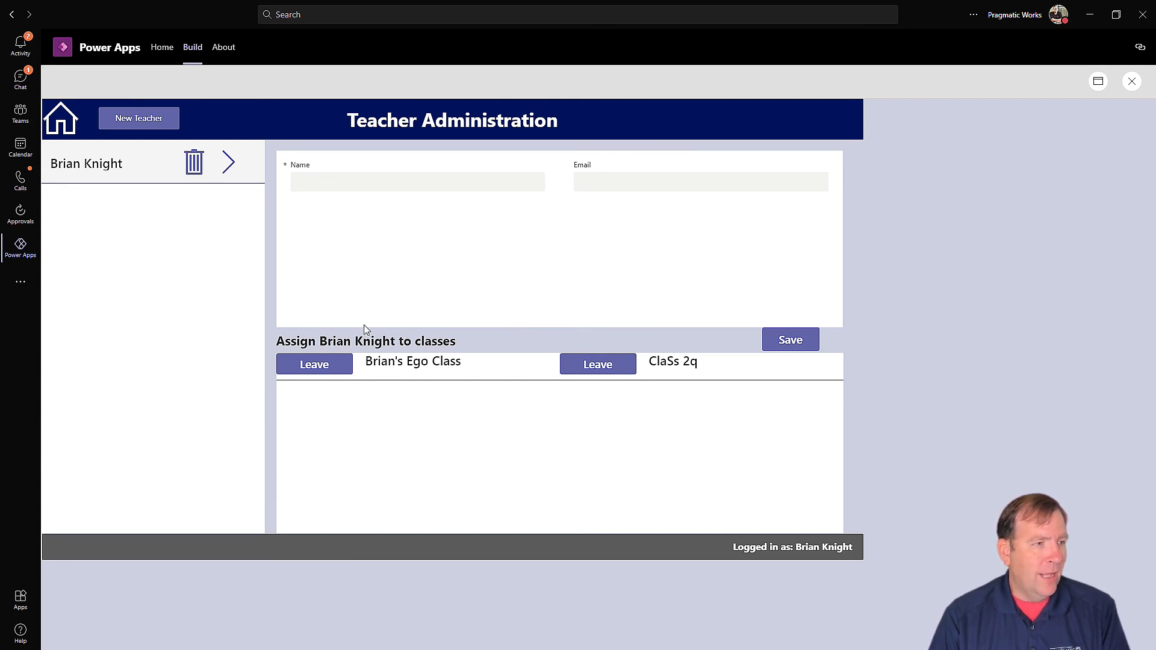
pyautogui.click(61, 120)
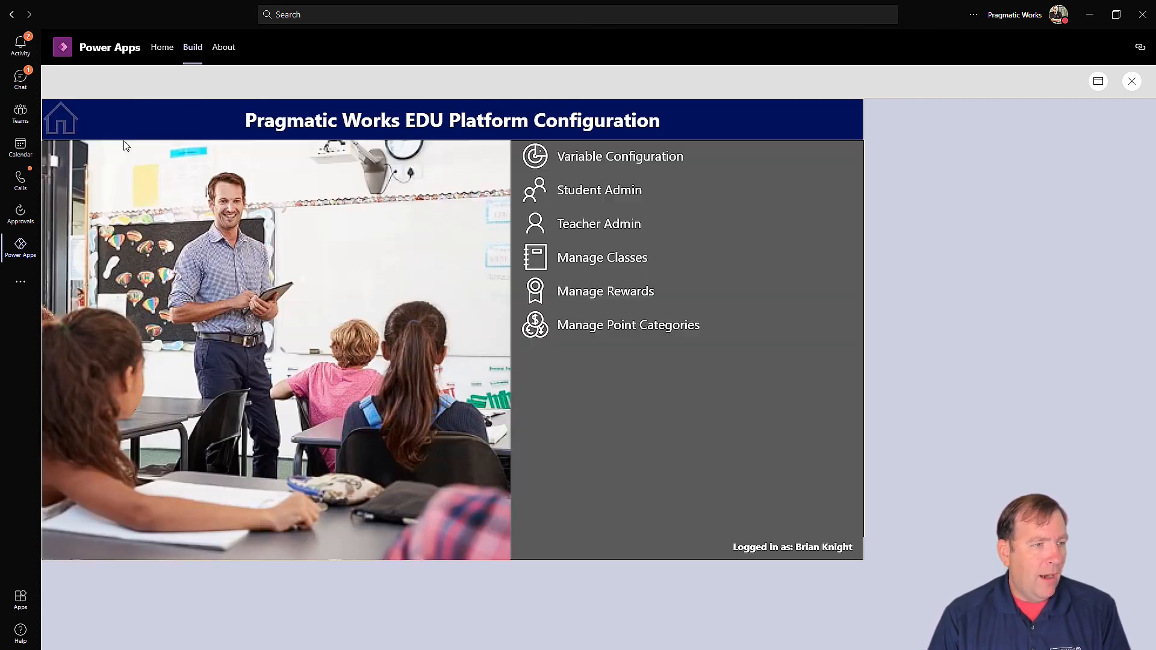
# Step: Create a 200-point eye-contact reward and make it available in the first class
pyautogui.click(580, 294)
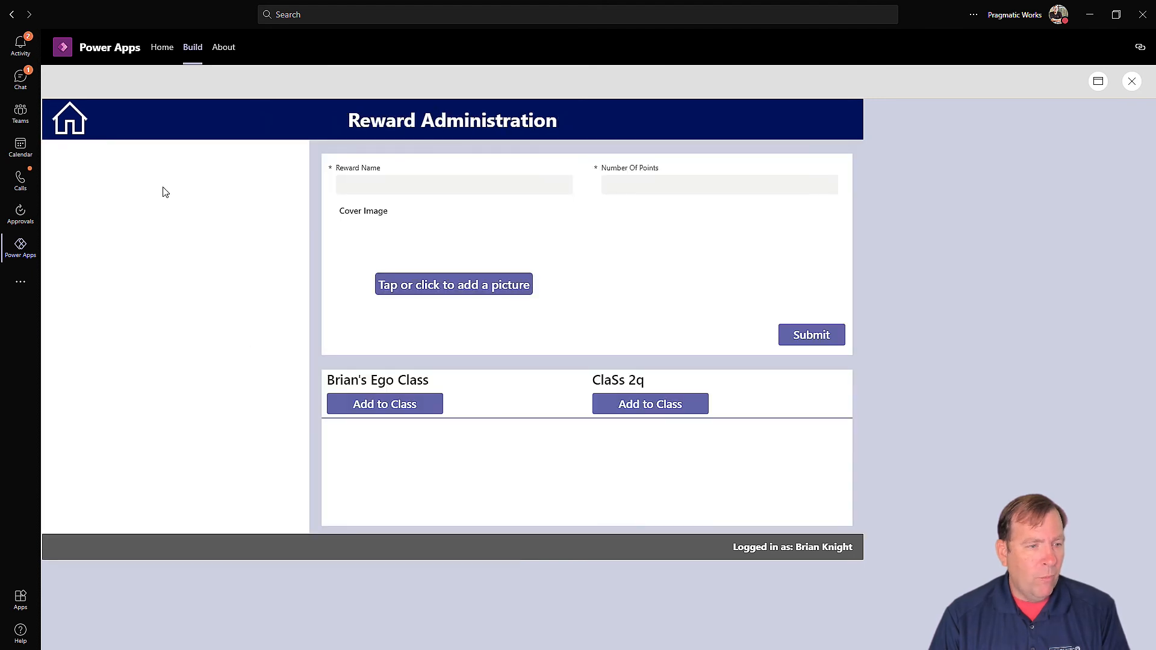
pyautogui.click(368, 177)
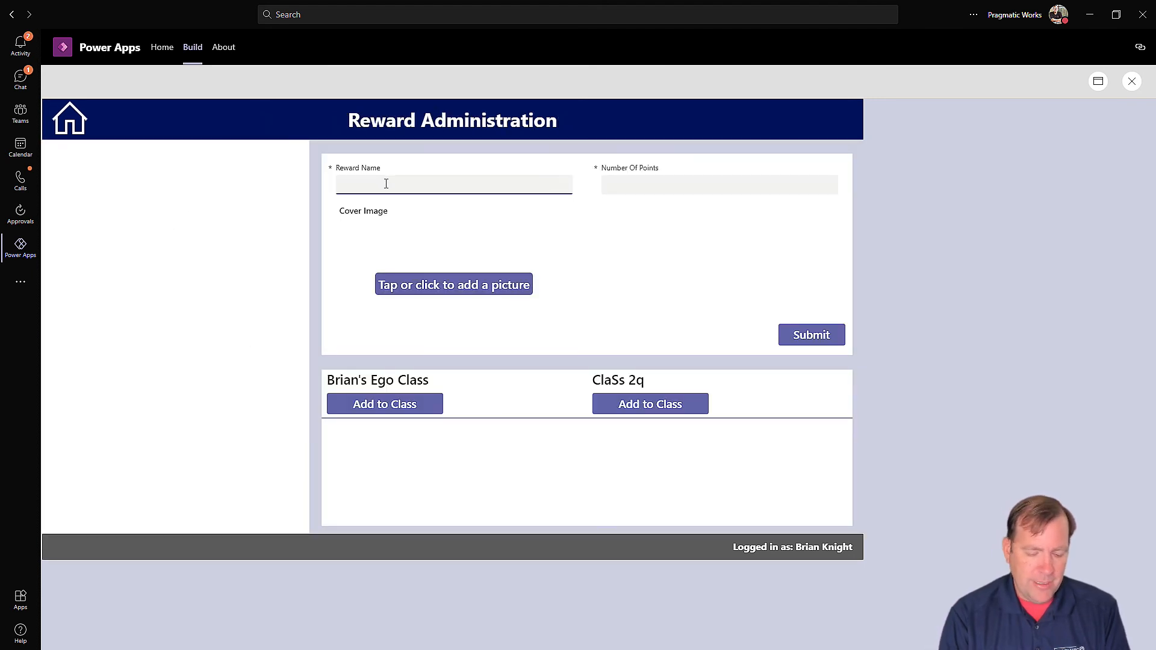
pyautogui.write('Eye contact with Brian')
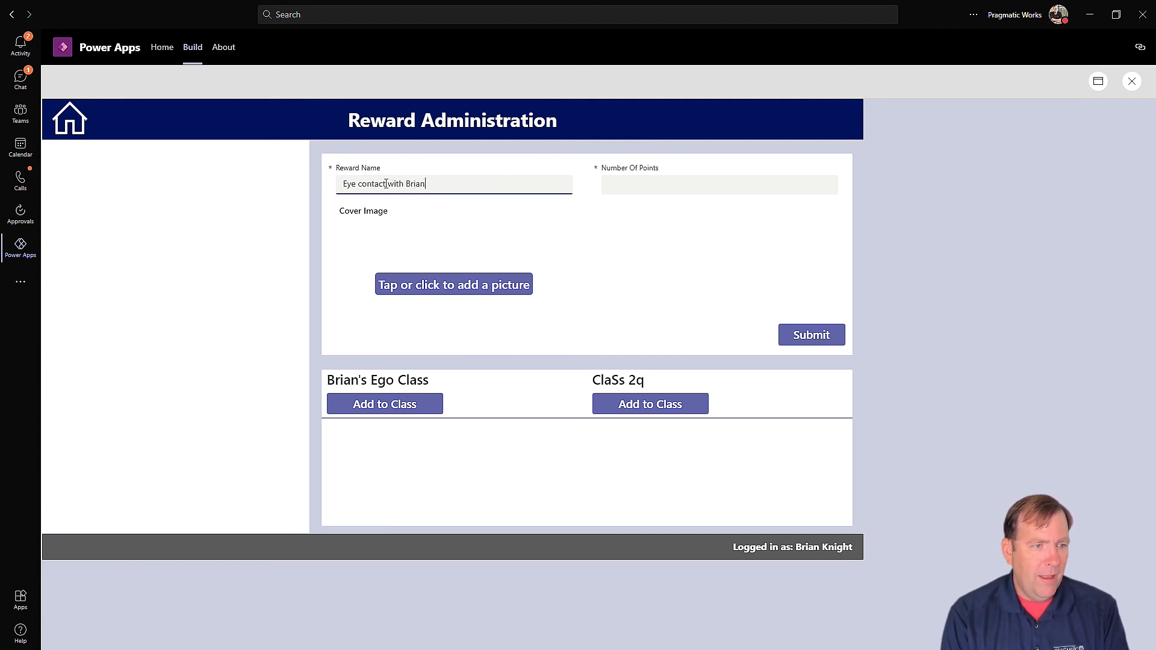
pyautogui.press('Tab')
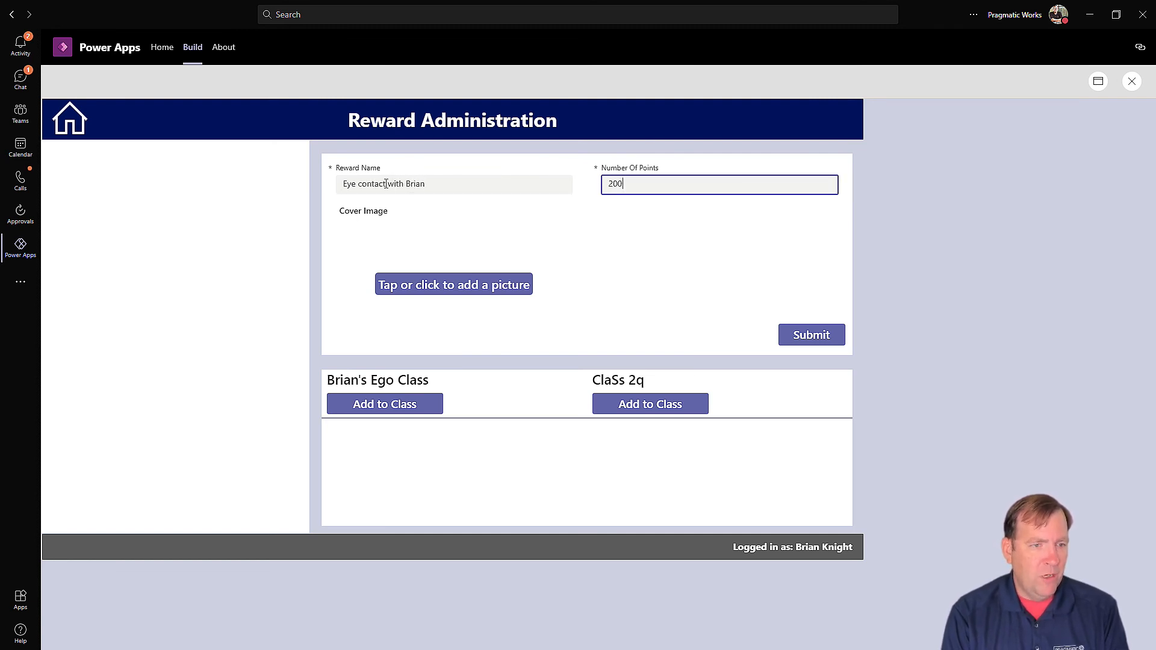
pyautogui.click(806, 336)
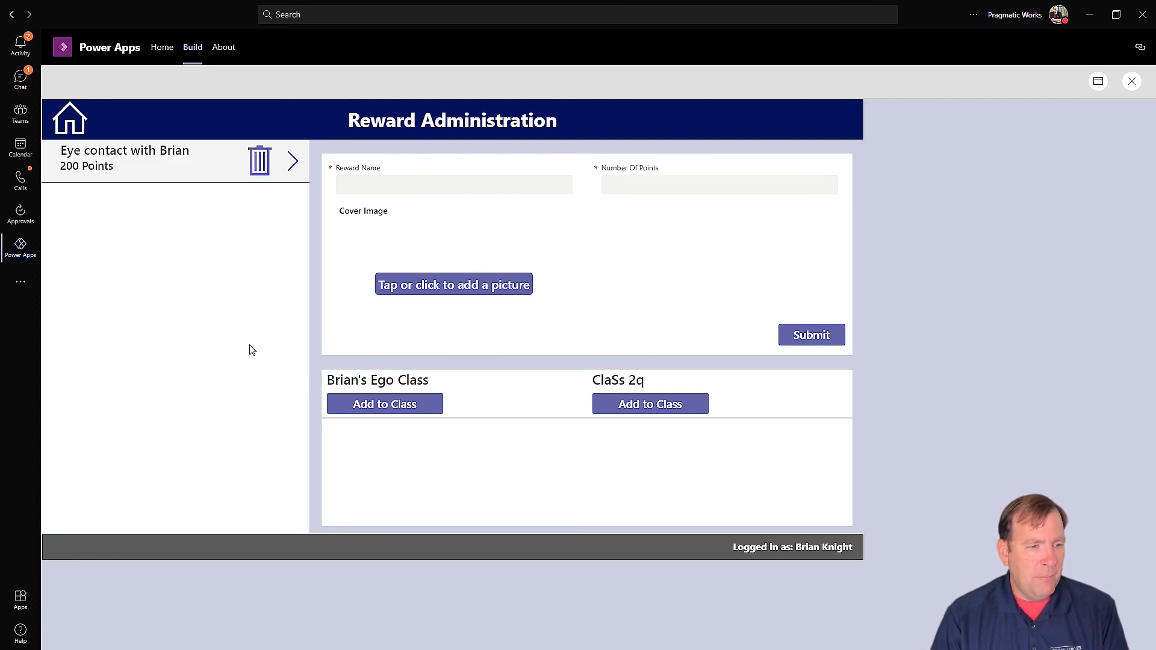
pyautogui.click(369, 402)
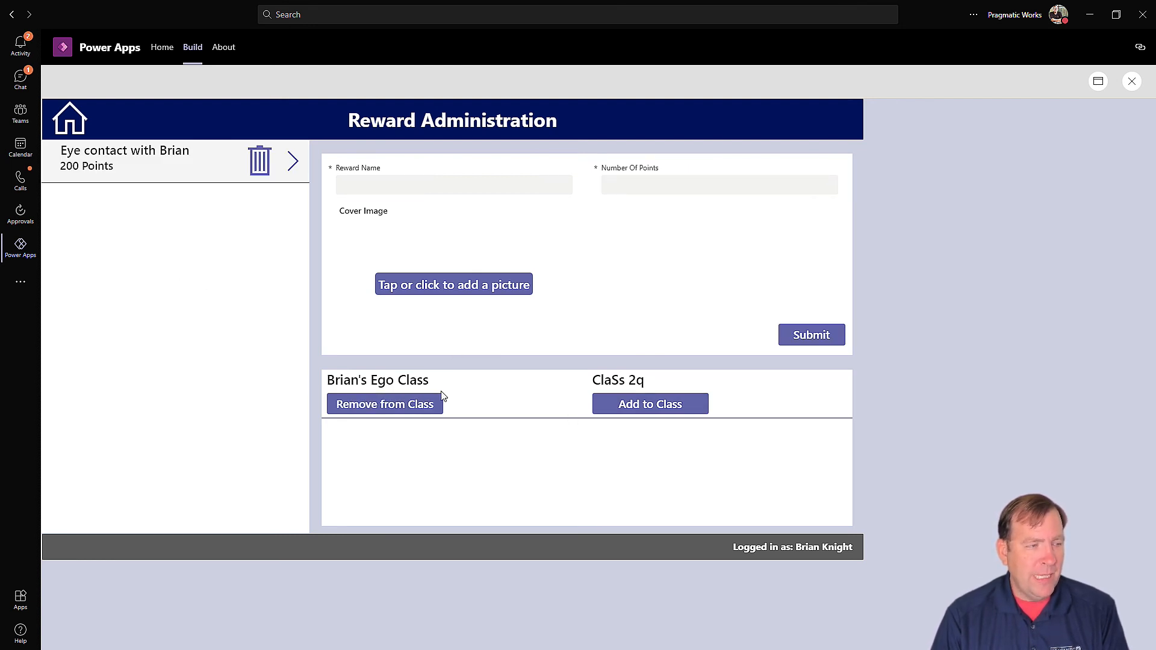
pyautogui.click(68, 123)
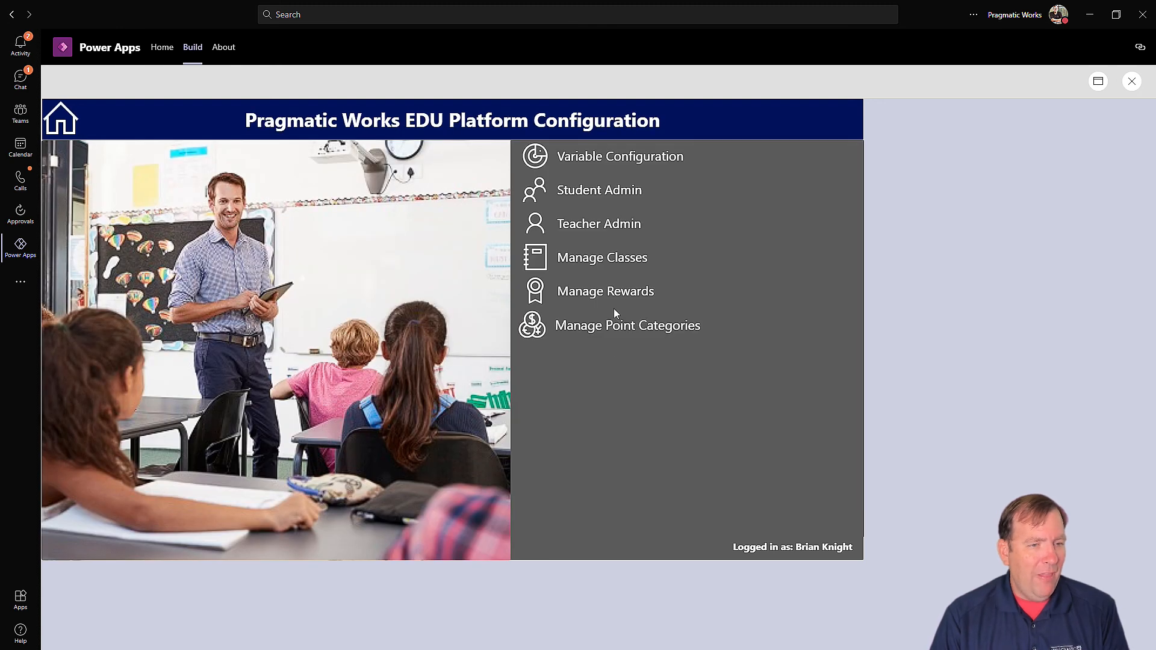
# Step: Add an eye-contact point category worth -100 points
pyautogui.click(528, 325)
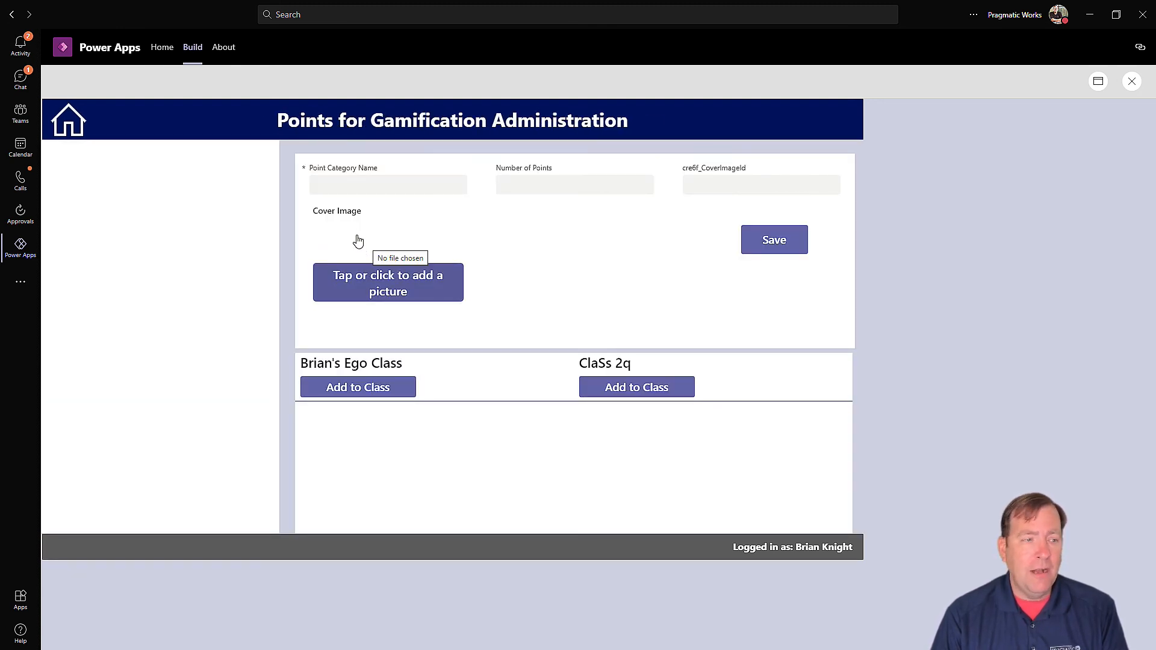
pyautogui.click(358, 190)
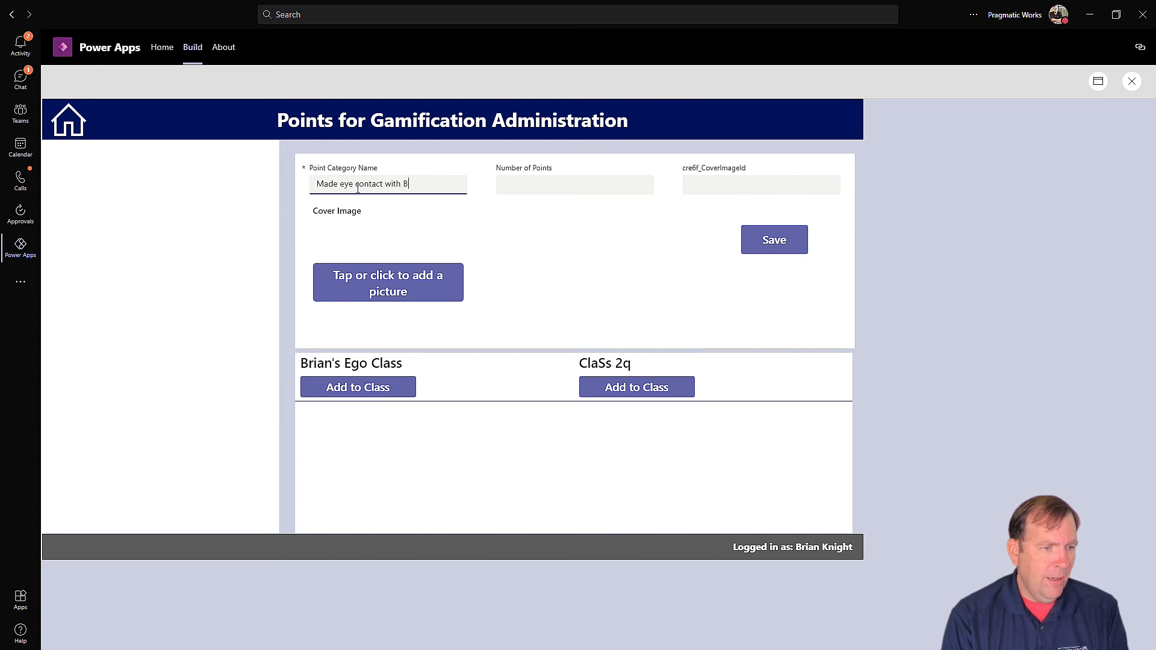
pyautogui.press('Tab')
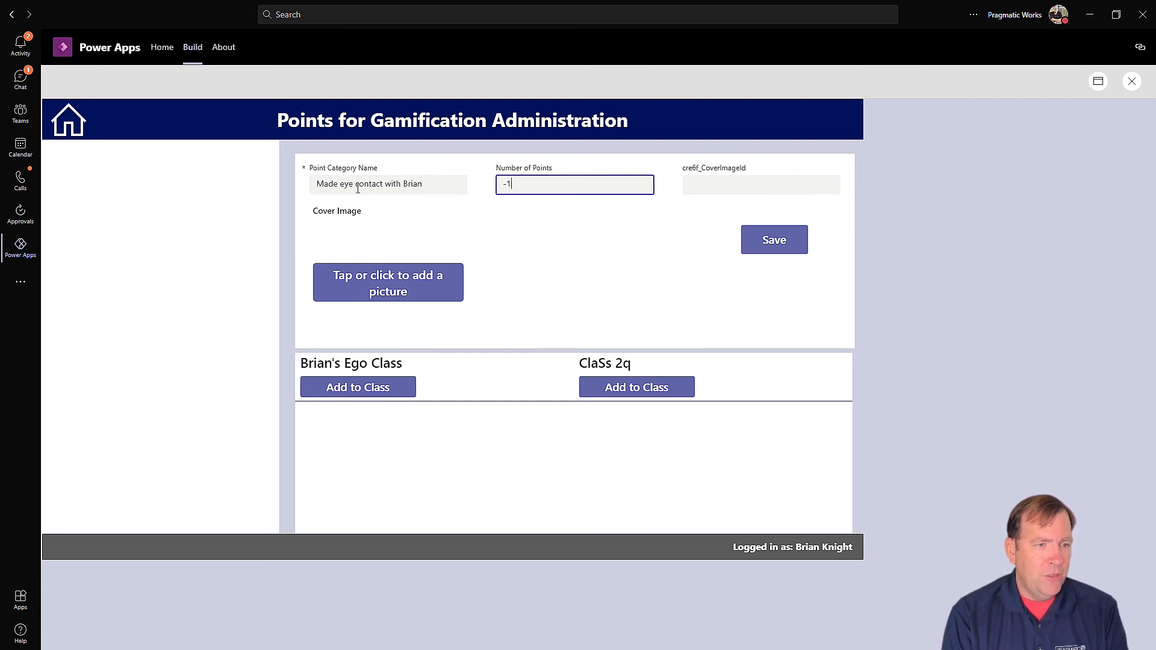
pyautogui.press('Tab')
pyautogui.click(791, 241)
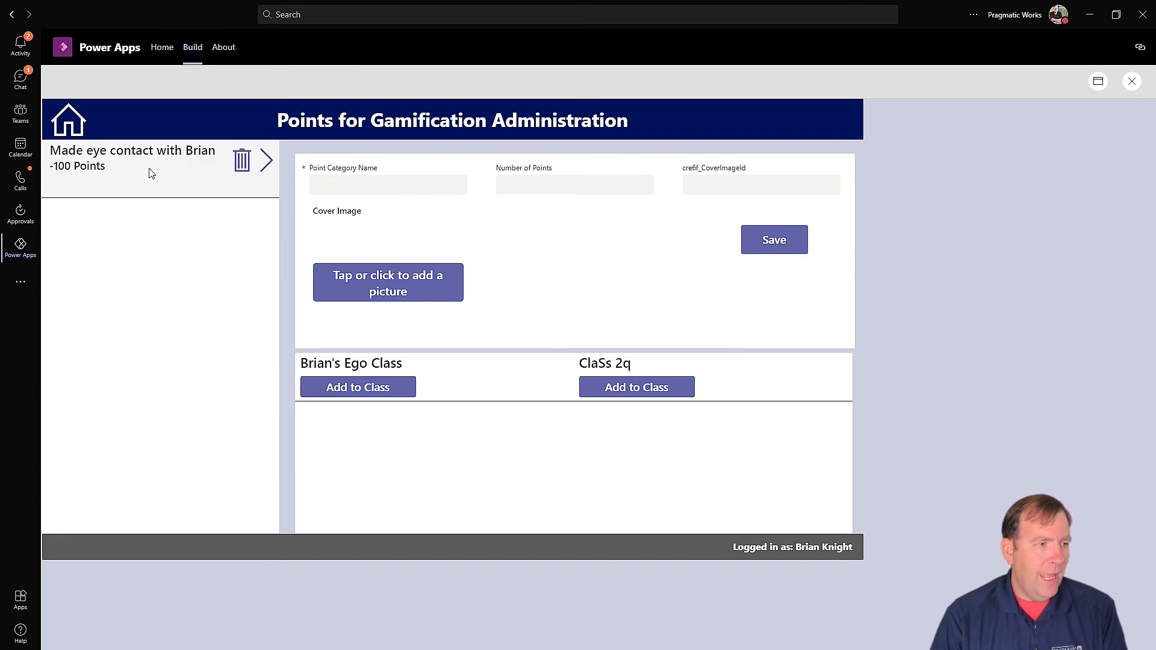
pyautogui.click(68, 120)
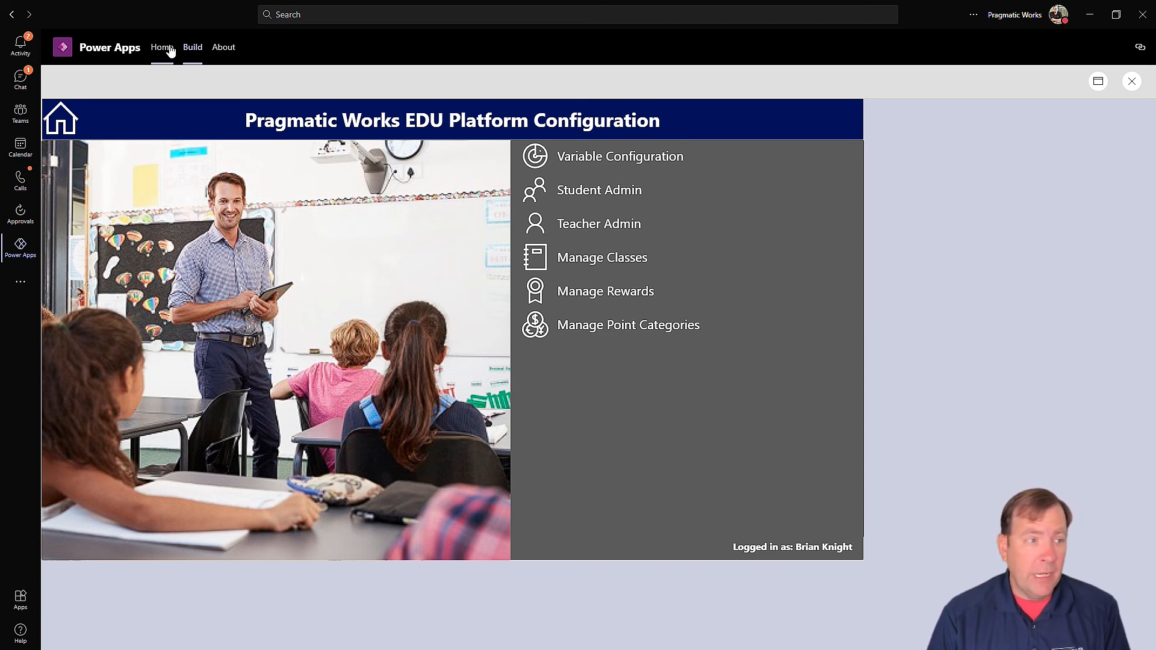
# Step: Open Gamified Classroom for editing from the team's Build page apps list
pyautogui.click(195, 50)
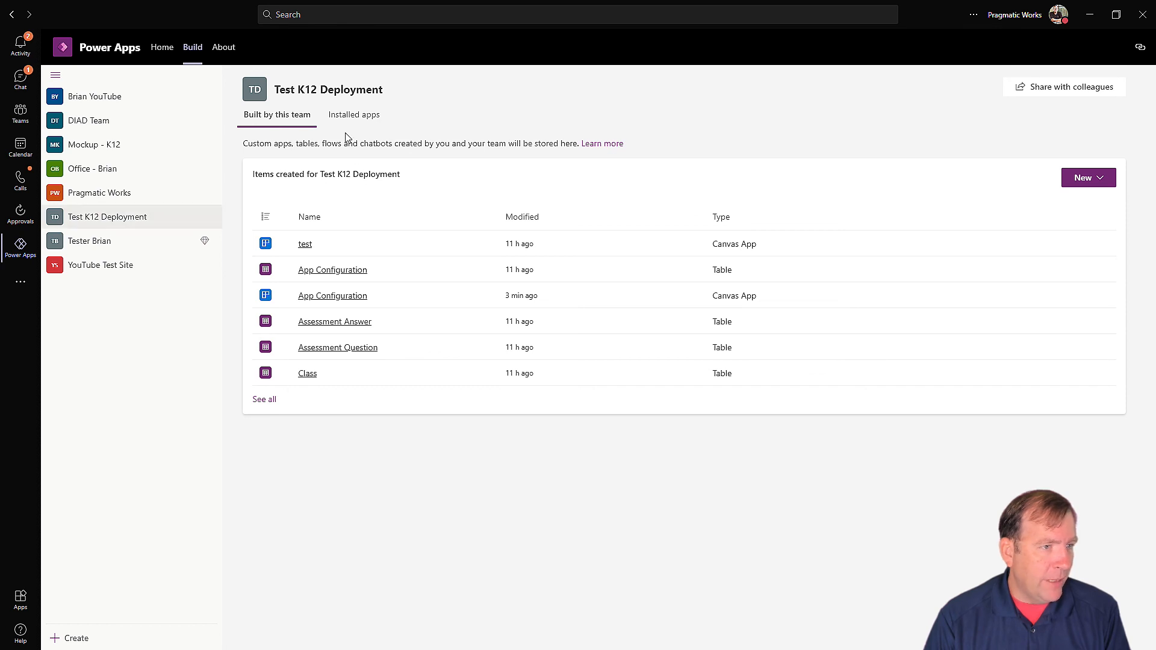
pyautogui.click(263, 395)
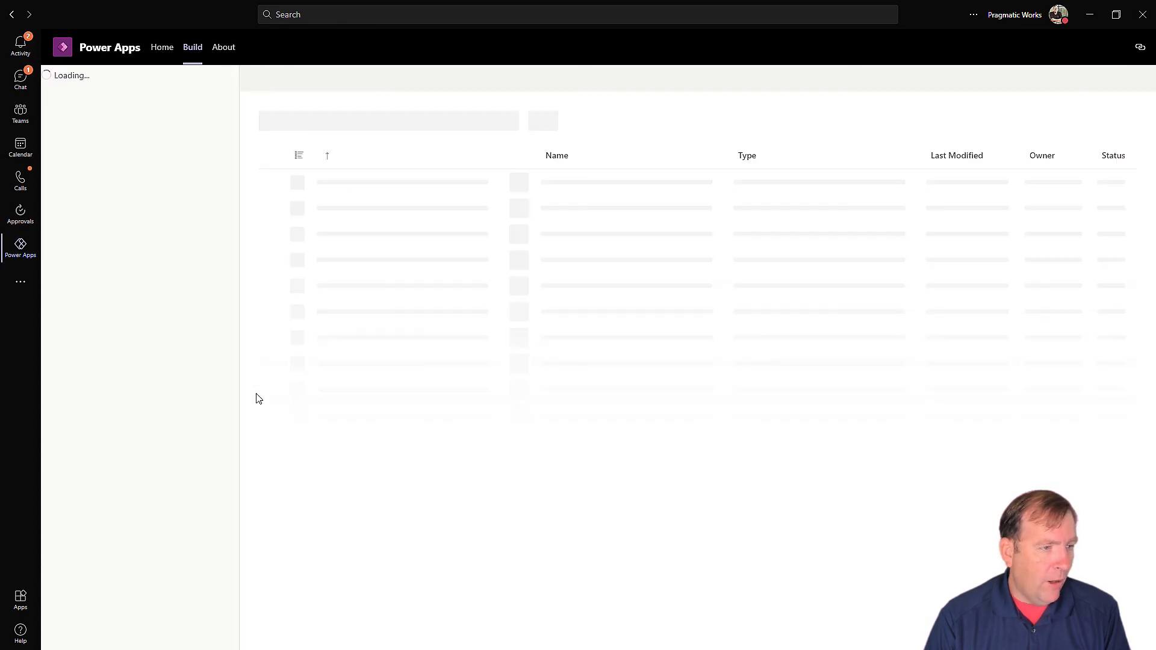
pyautogui.click(103, 103)
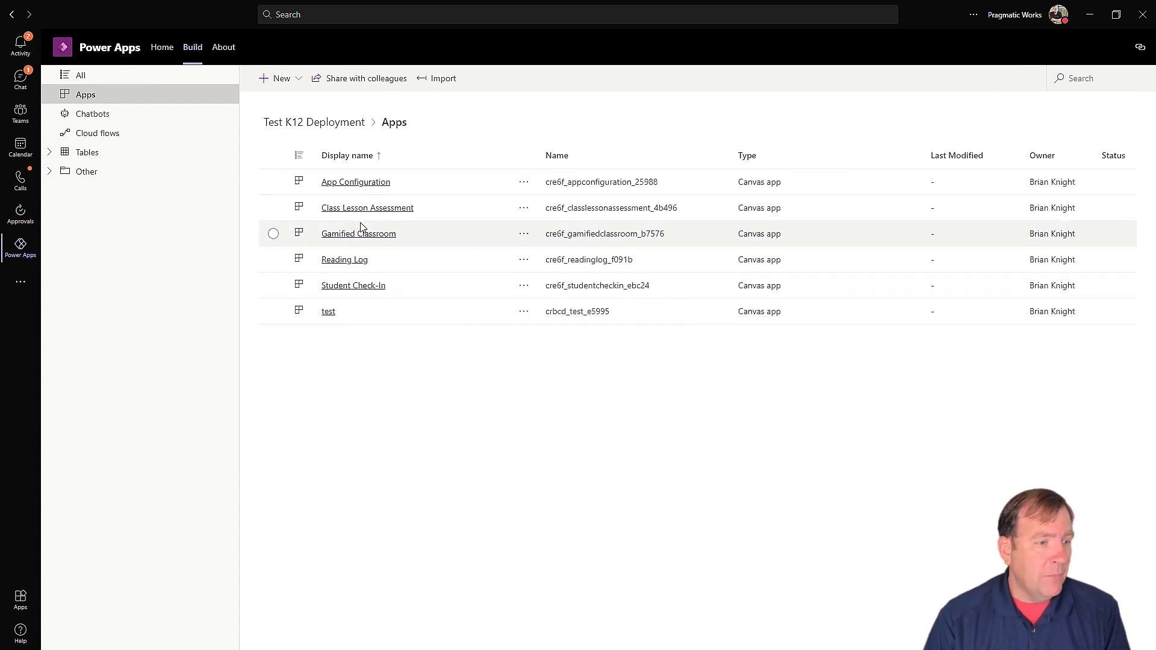
pyautogui.click(376, 238)
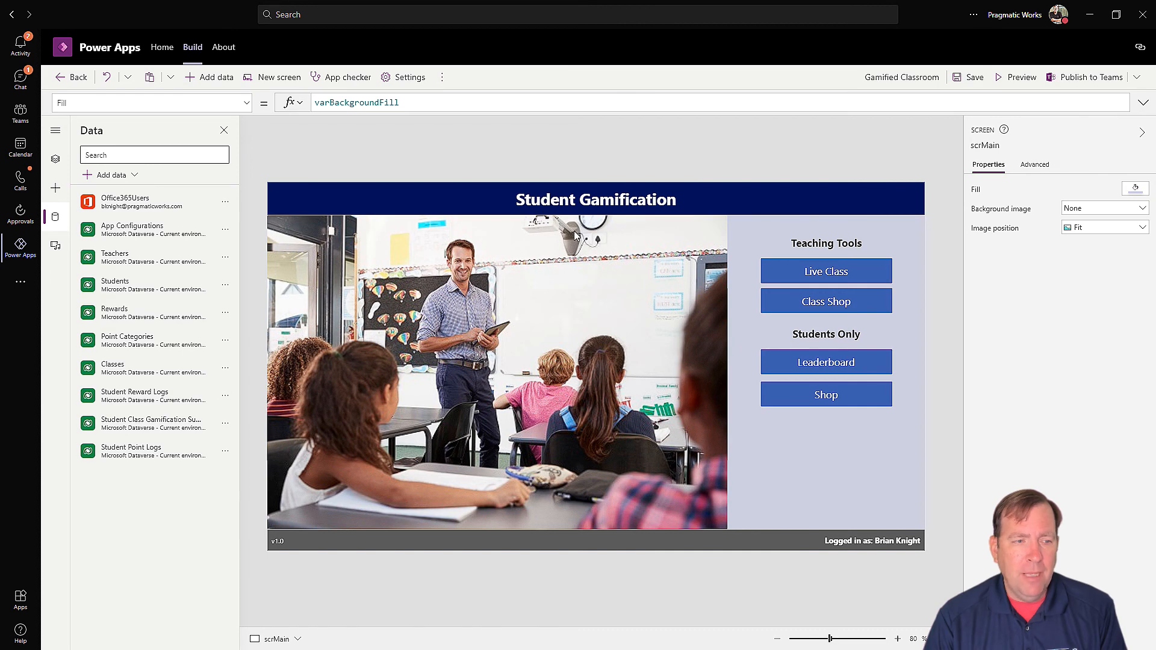
# Step: Run the Gamified Classroom app in preview after dismissing the canvas testing tip
pyautogui.click(611, 197)
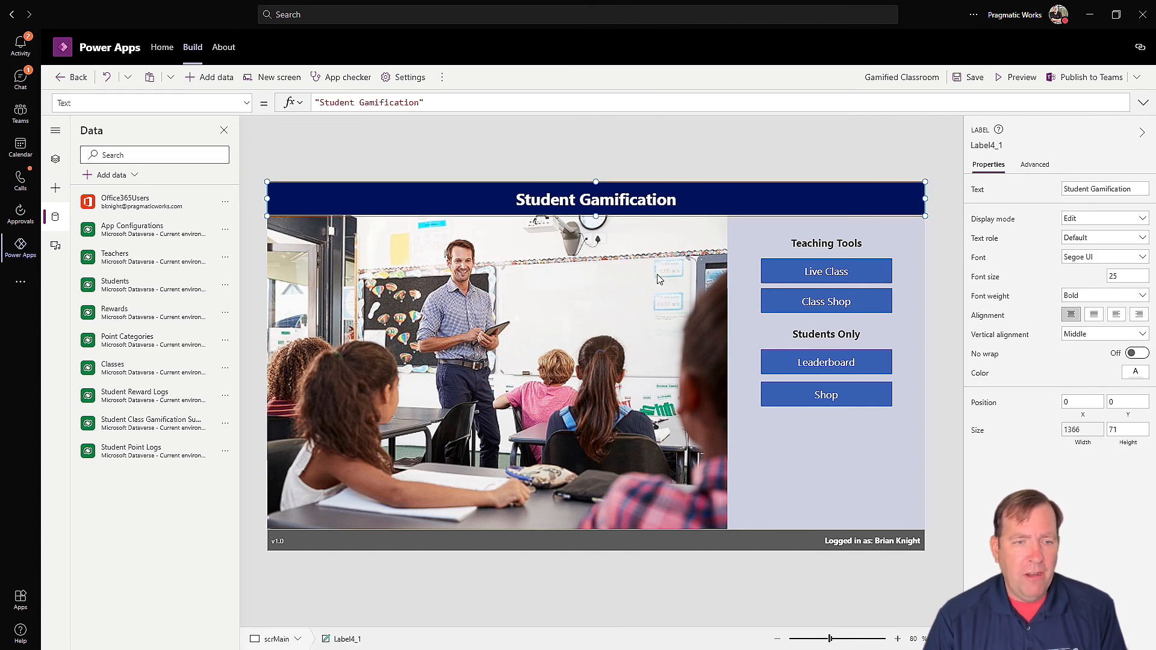
pyautogui.moveTo(1106, 189); pyautogui.dragTo(1029, 191)
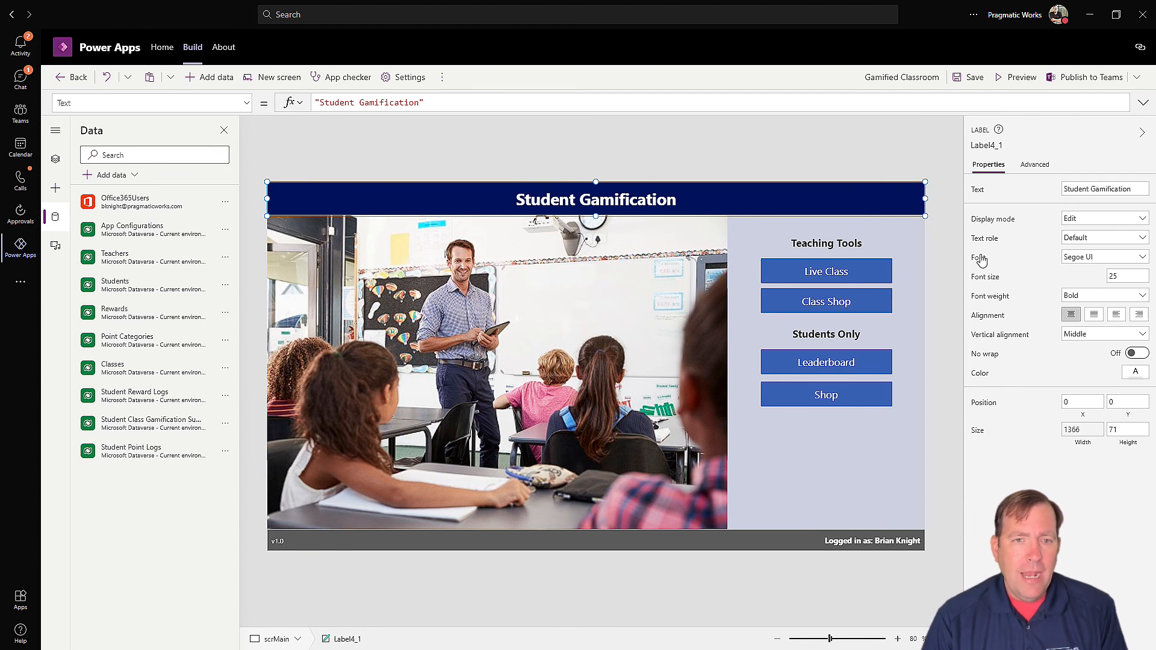
pyautogui.click(1014, 78)
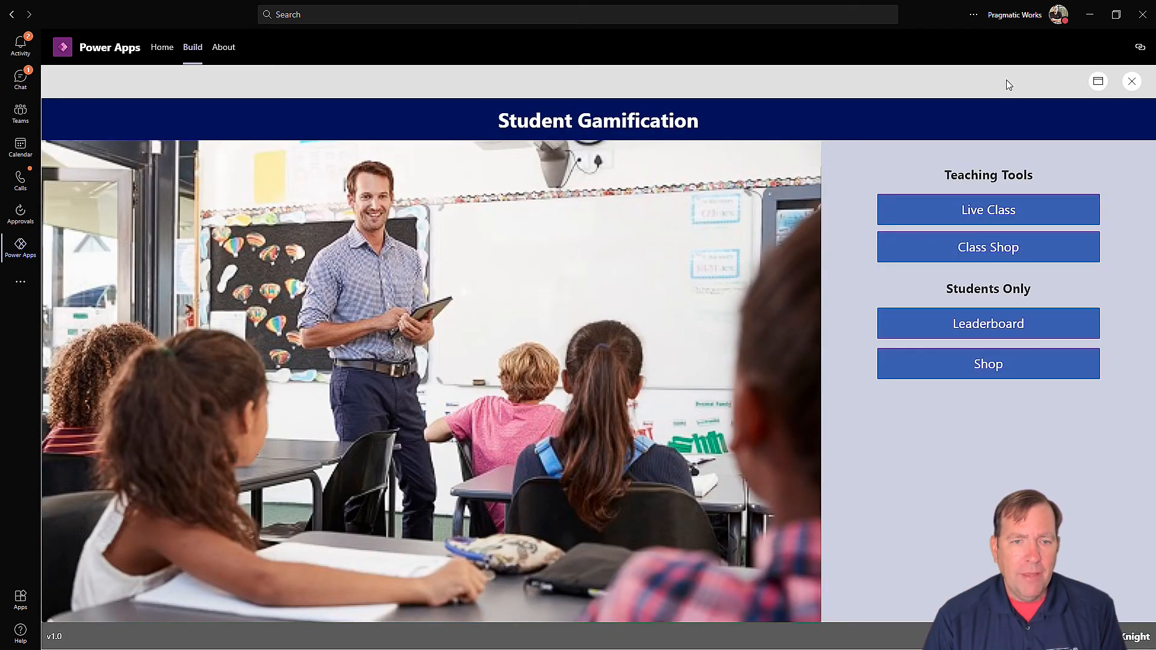
pyautogui.press('Escape')
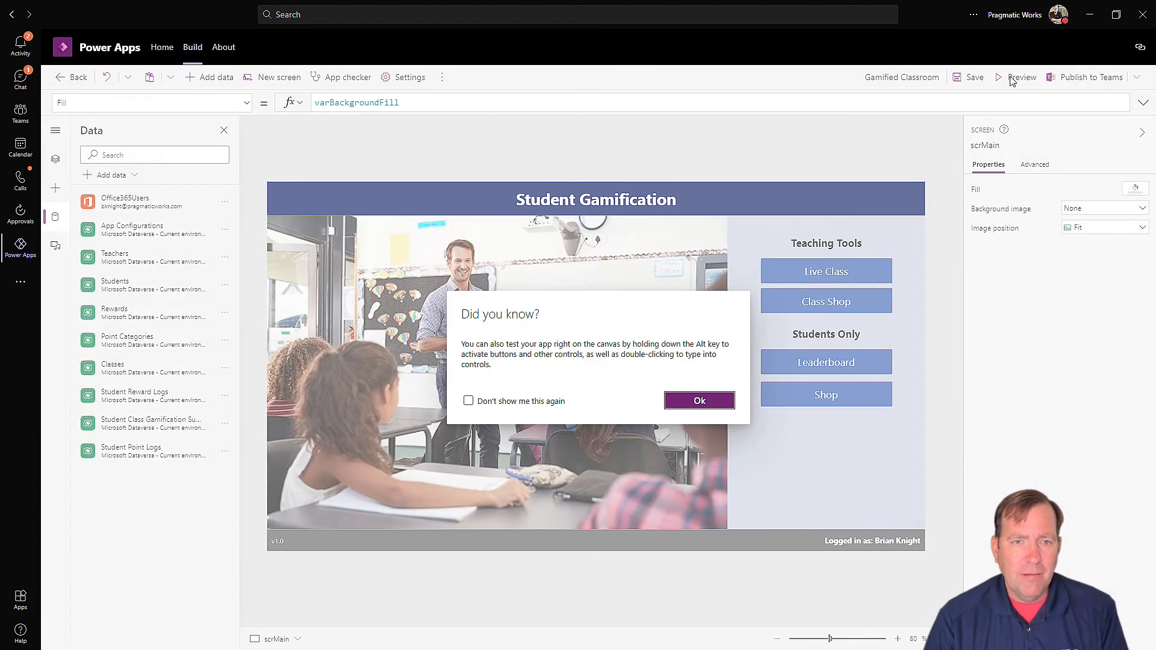
pyautogui.click(701, 399)
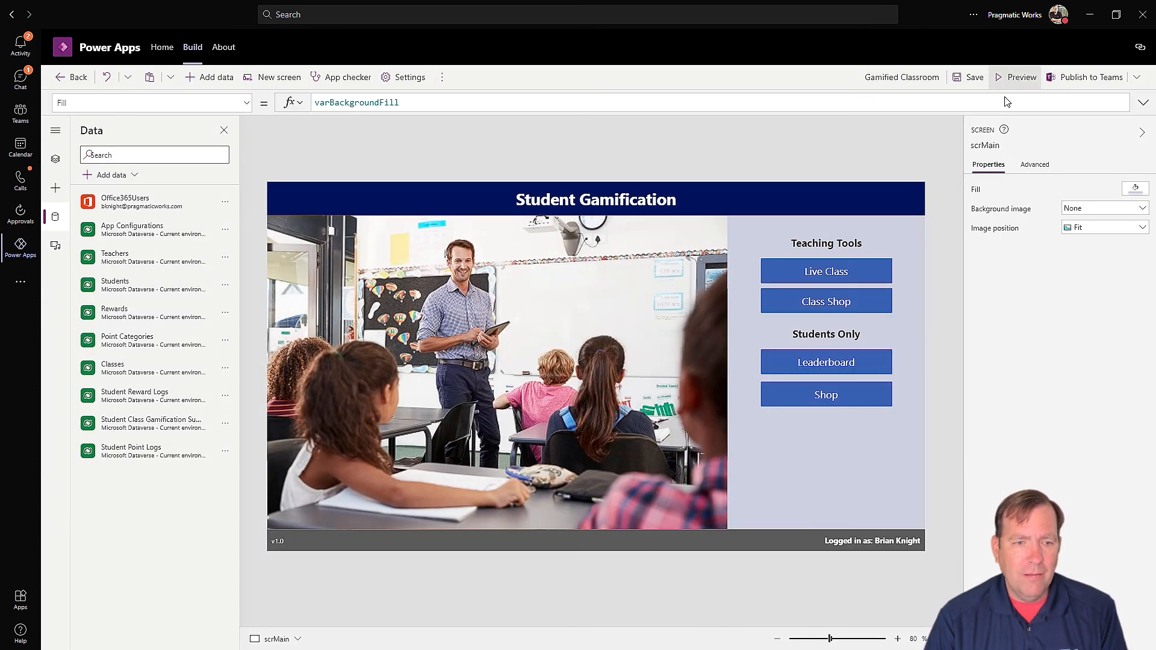
pyautogui.click(1016, 77)
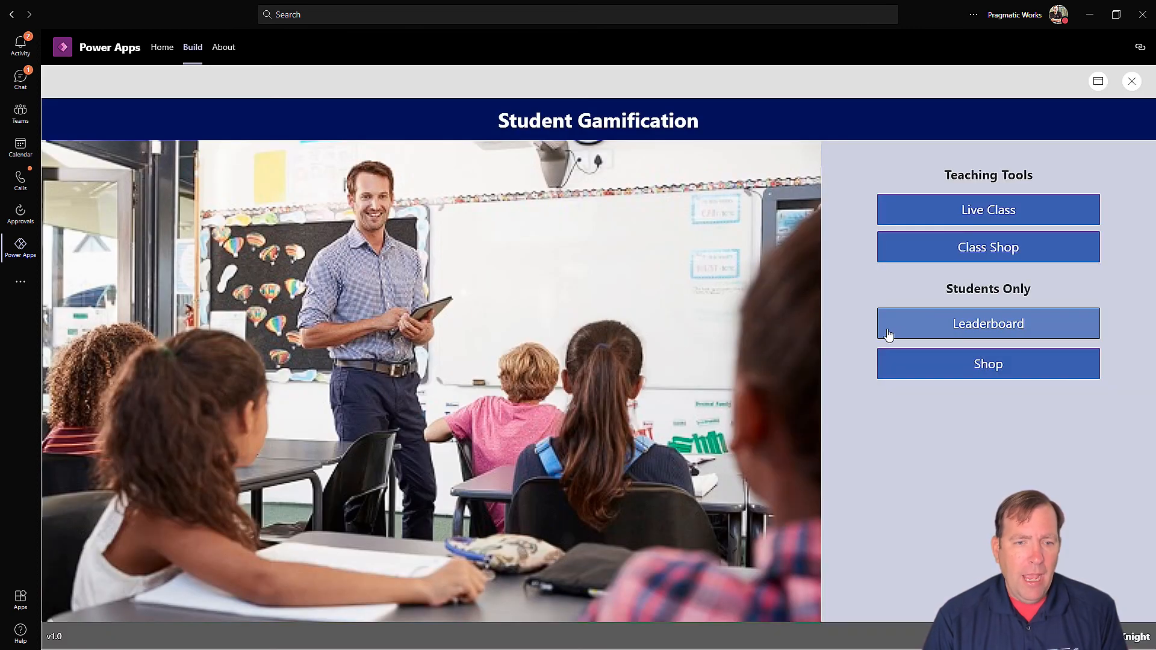
# Step: Check Live Class points for both classes, then go to the student shop
pyautogui.click(955, 215)
pyautogui.click(419, 230)
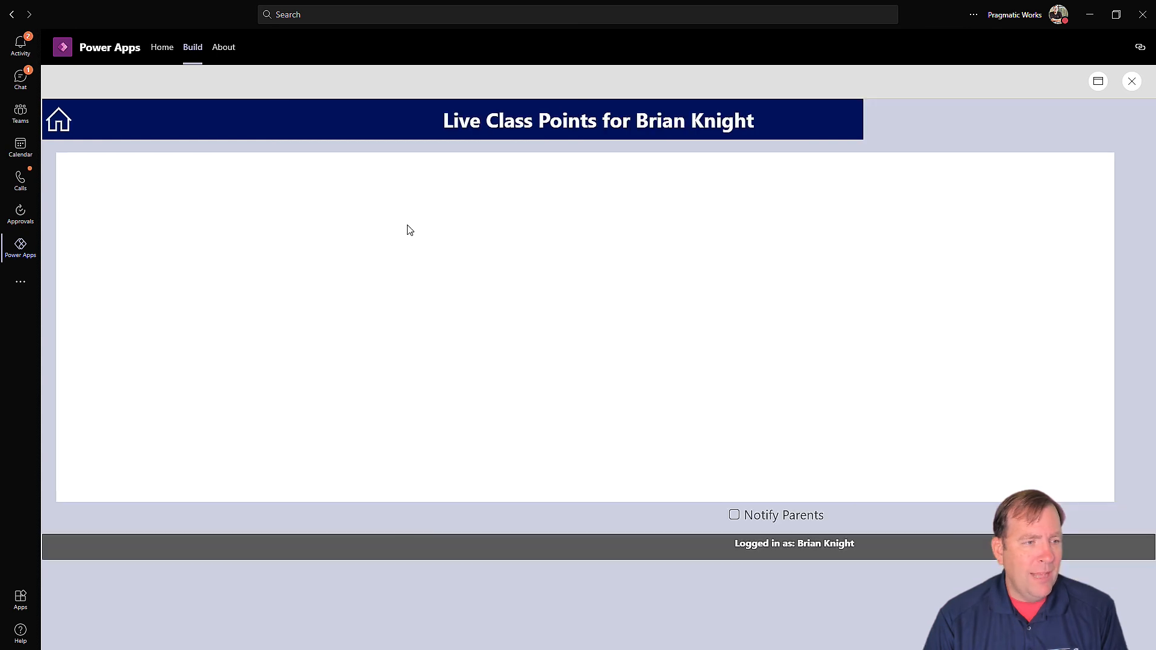
pyautogui.click(59, 120)
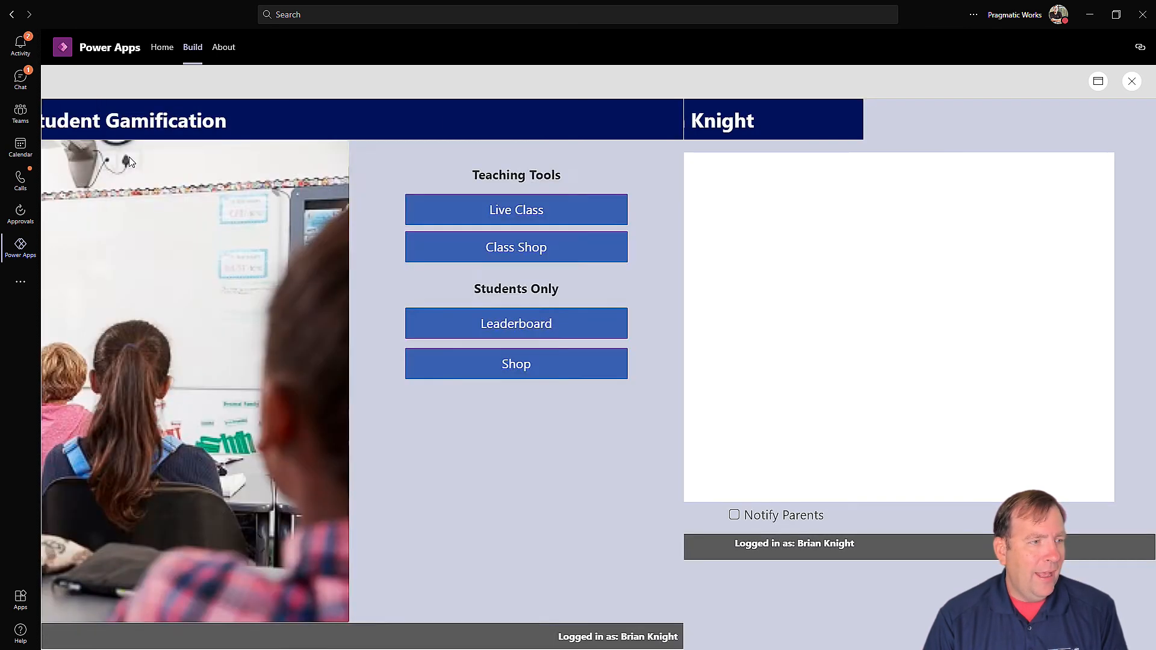
pyautogui.click(949, 213)
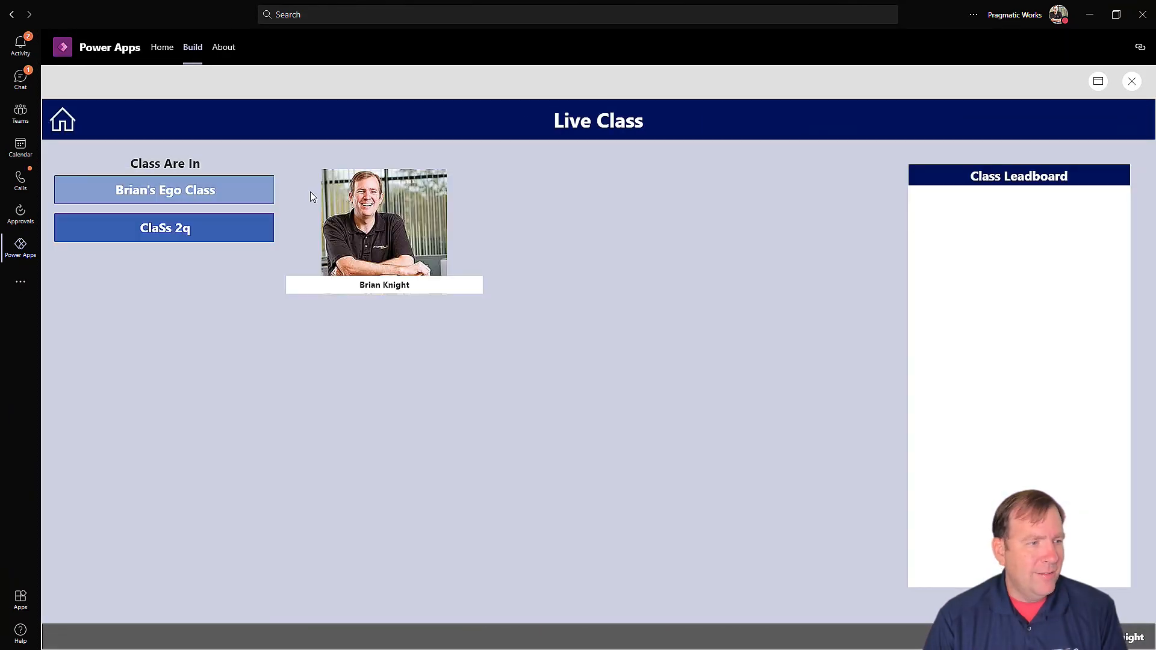
pyautogui.click(232, 225)
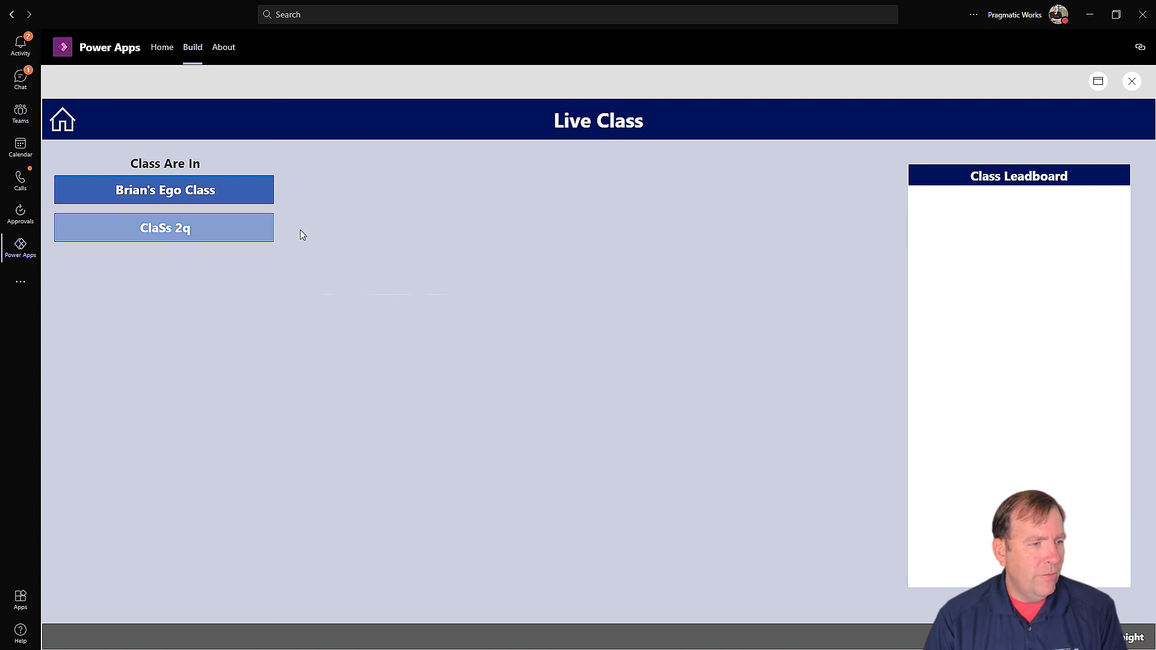
pyautogui.click(198, 188)
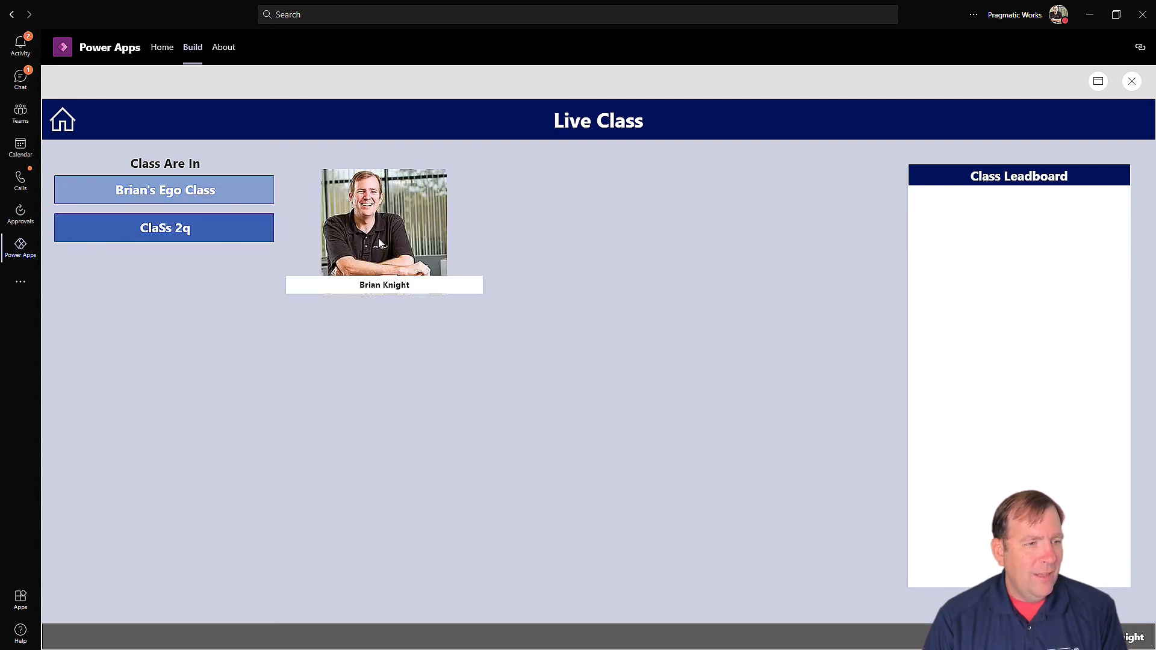
pyautogui.click(383, 222)
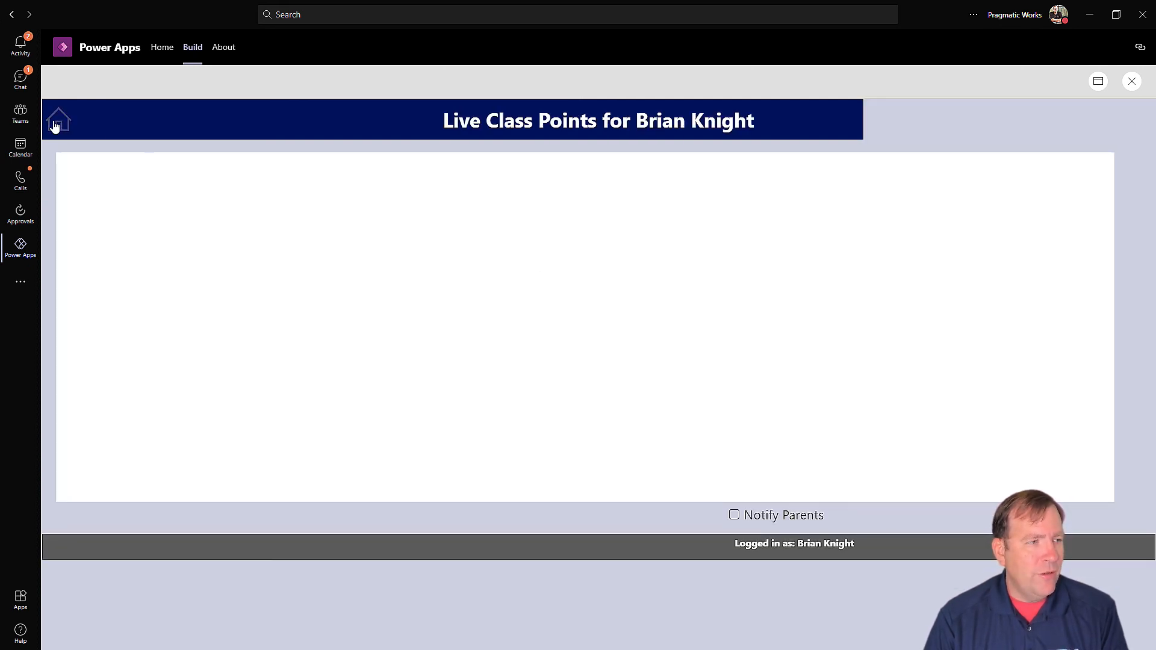
pyautogui.click(58, 120)
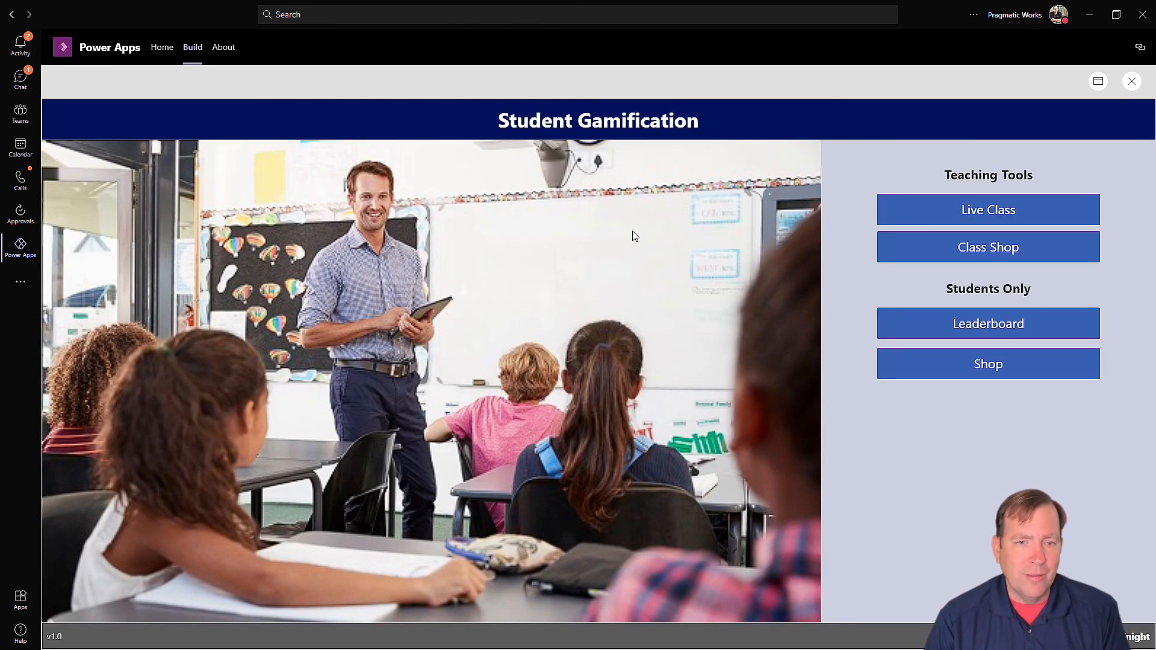
pyautogui.click(972, 364)
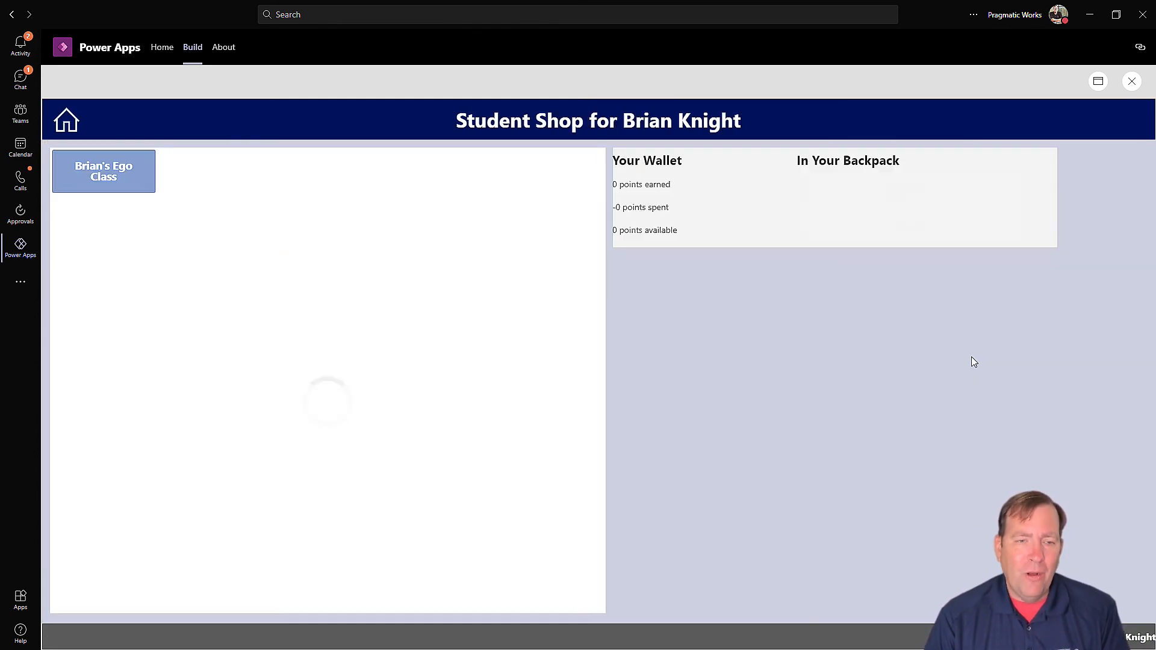